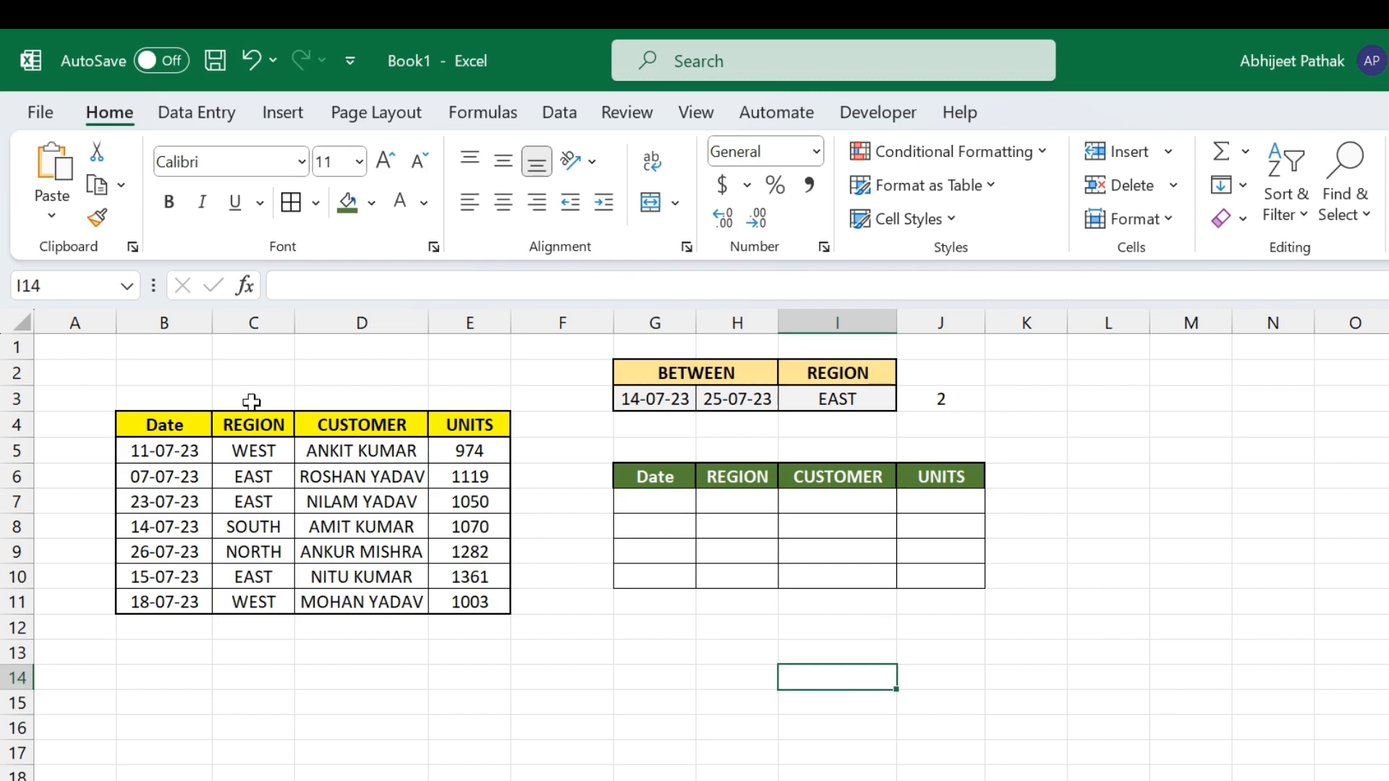
Examine the source data in B4:E11, the date and region criteria in G2:I3, and the output table in G6:J10.
drag(164, 425, 471, 599)
click(676, 372)
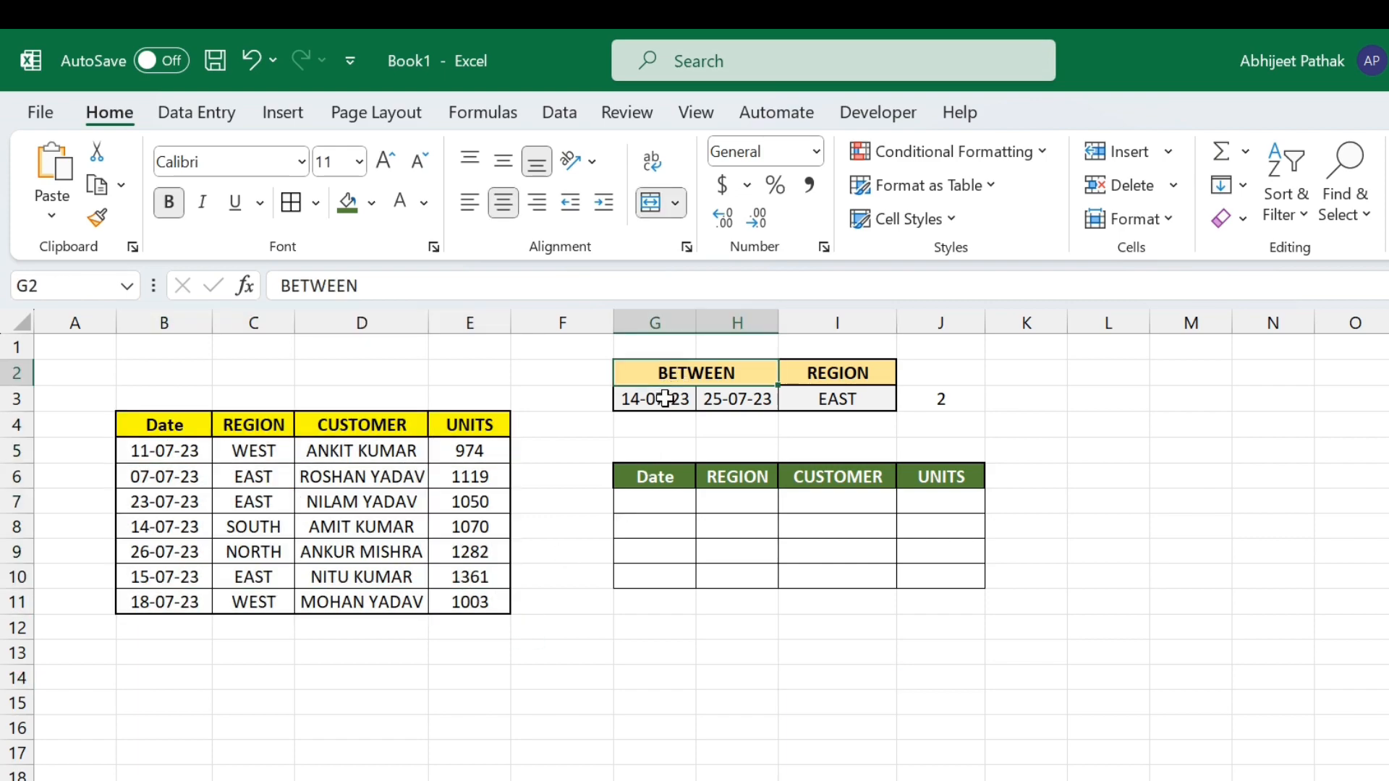
click(666, 398)
click(751, 397)
click(842, 400)
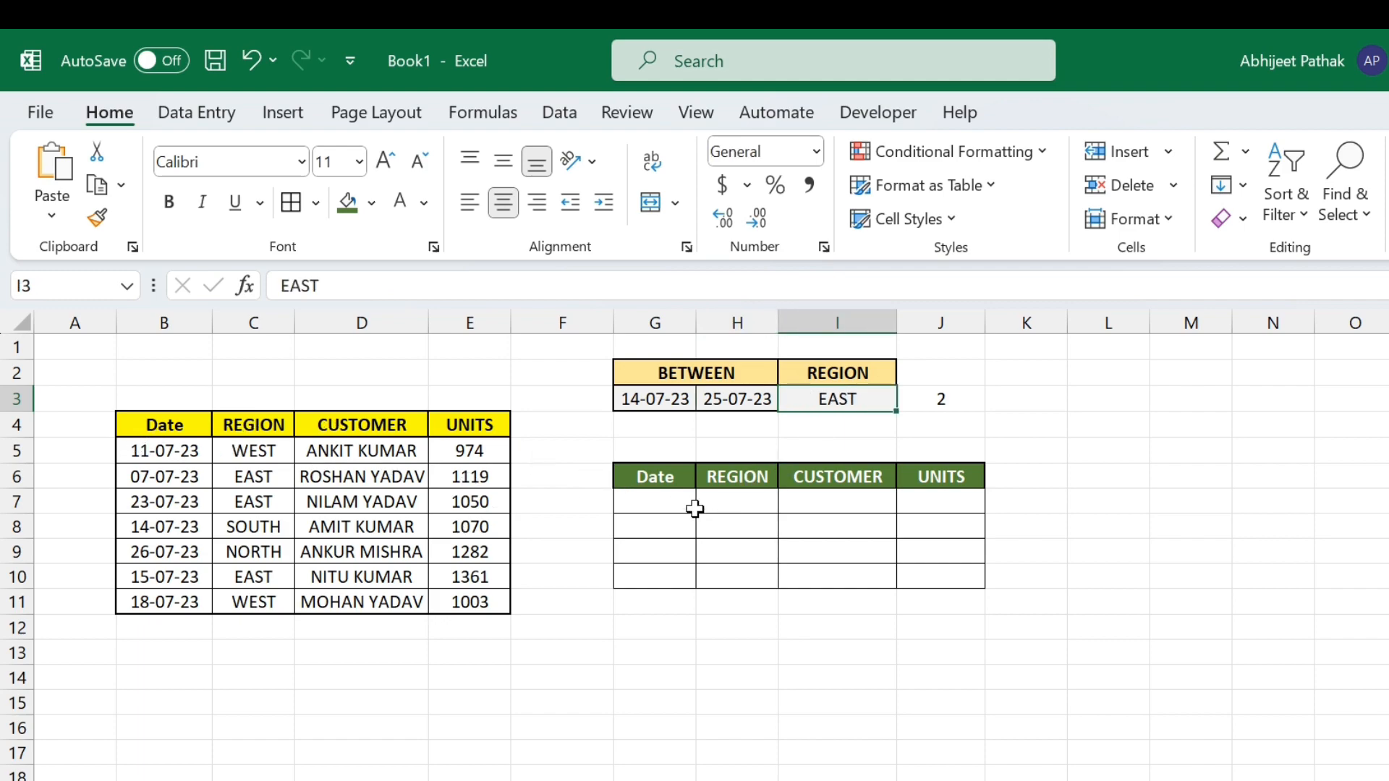
drag(662, 499, 939, 571)
drag(670, 476, 965, 574)
drag(168, 431, 451, 601)
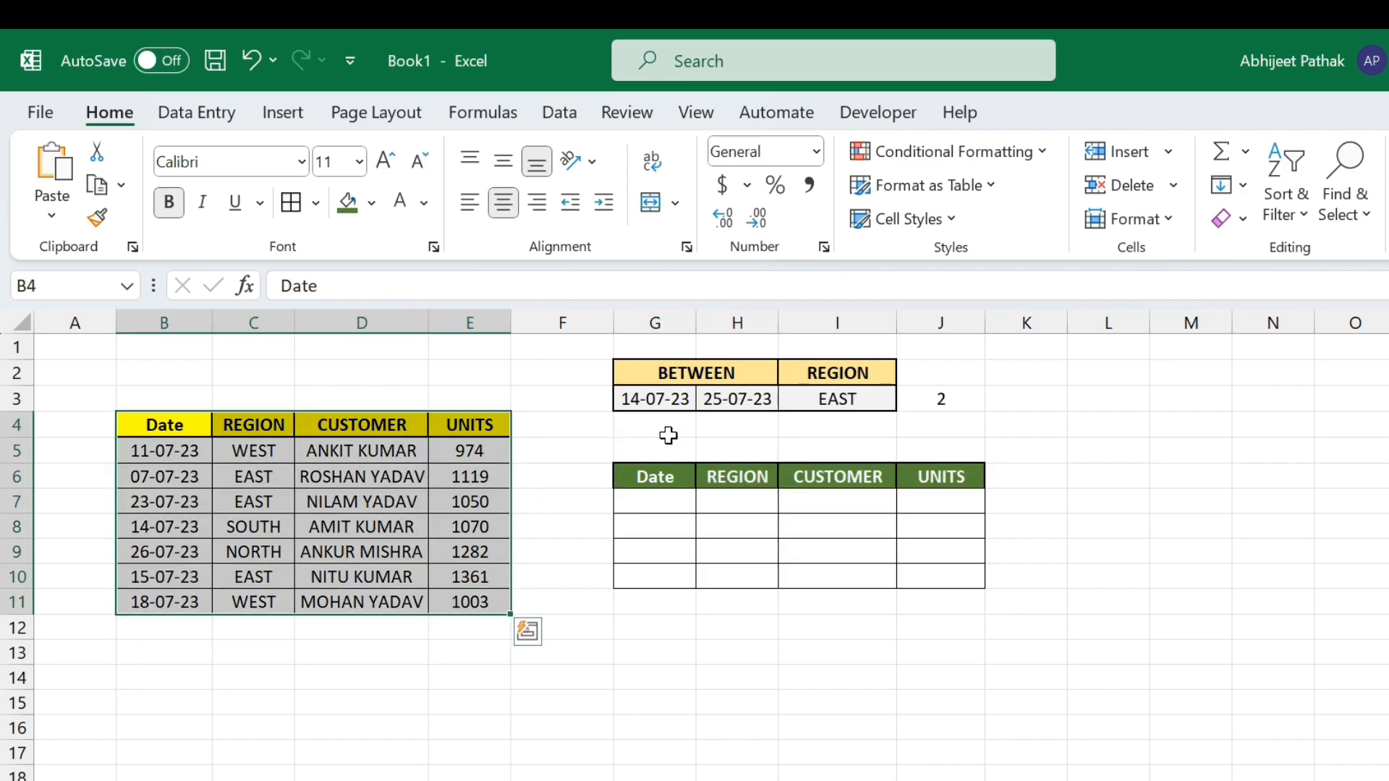
drag(673, 477, 965, 575)
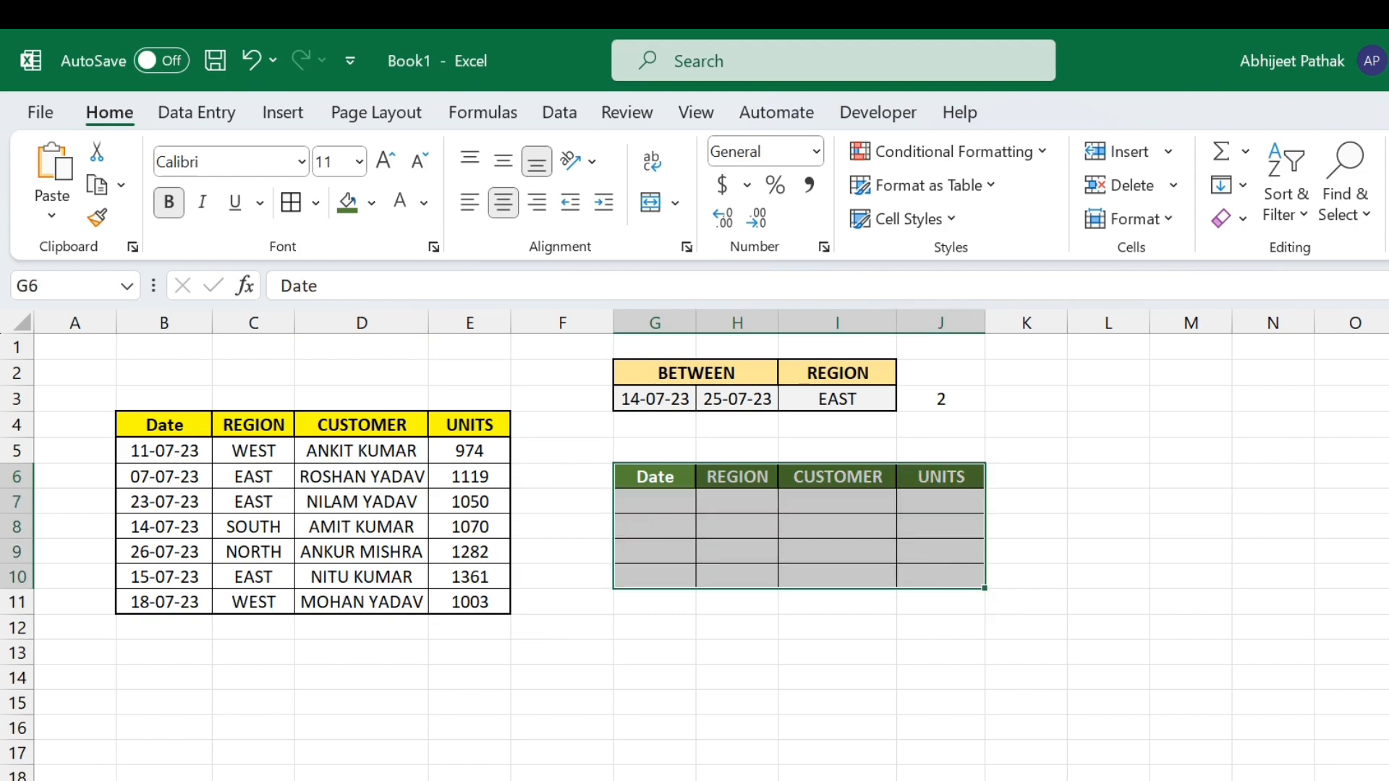
Begin a FILTER formula in G7 on array B5:E11 with the first condition that dates B5:B11 are >= G3.
click(656, 509)
text(=FILTER()
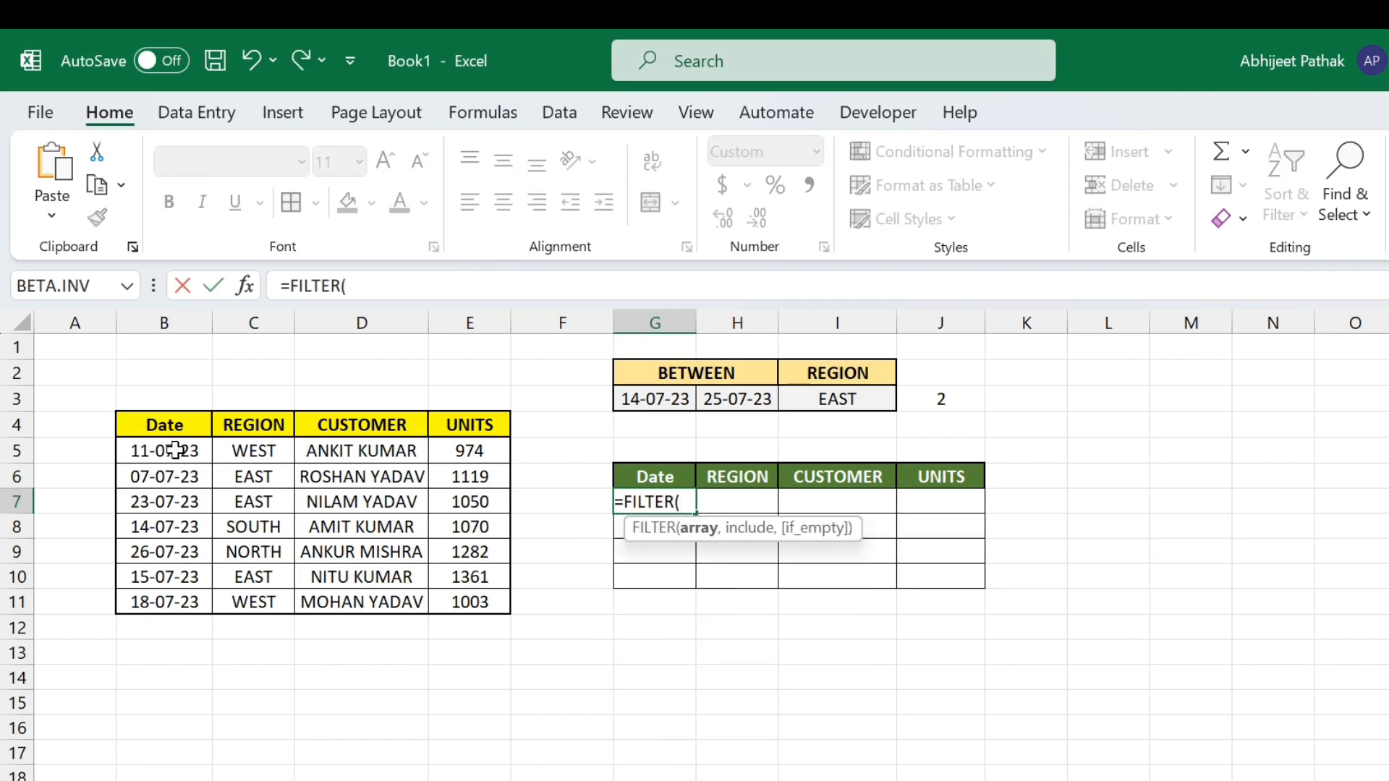
drag(177, 448, 476, 611)
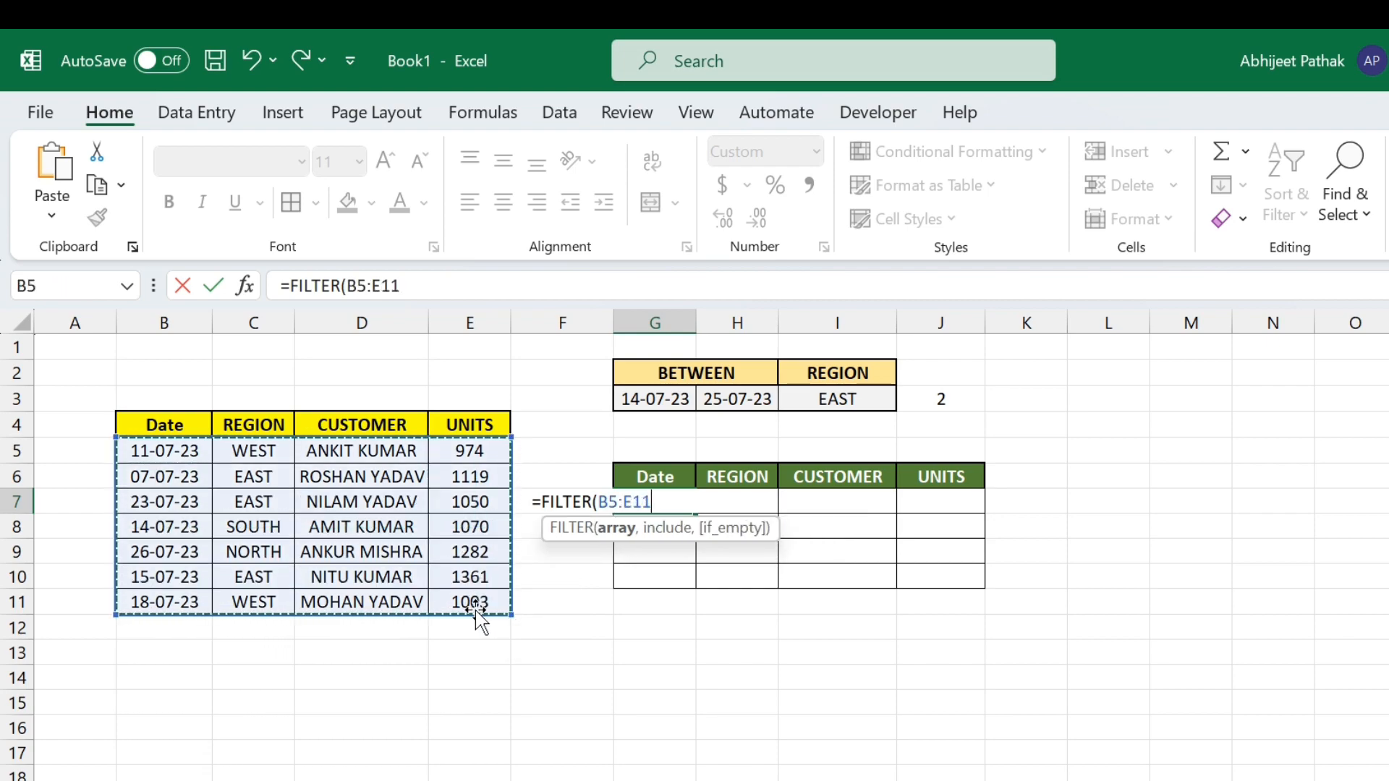
text(,)
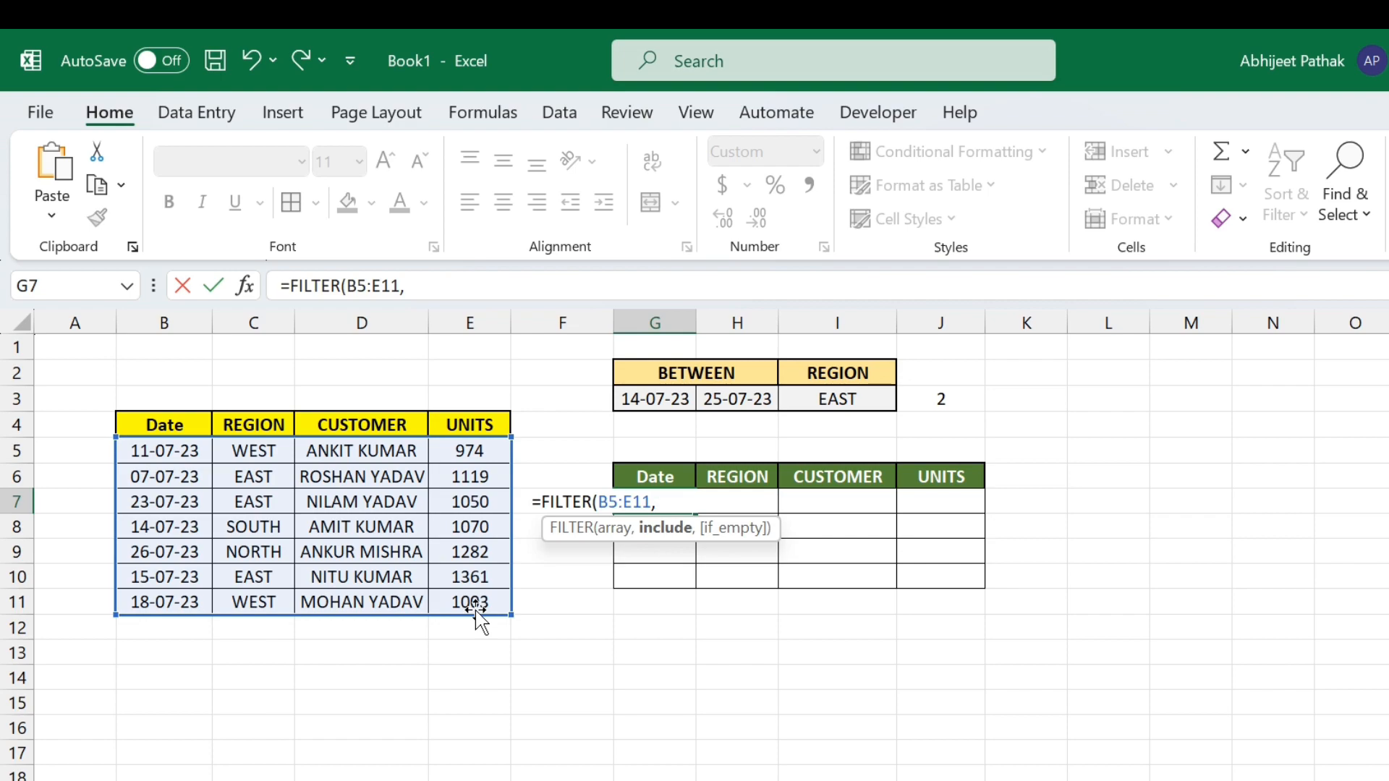
text(()
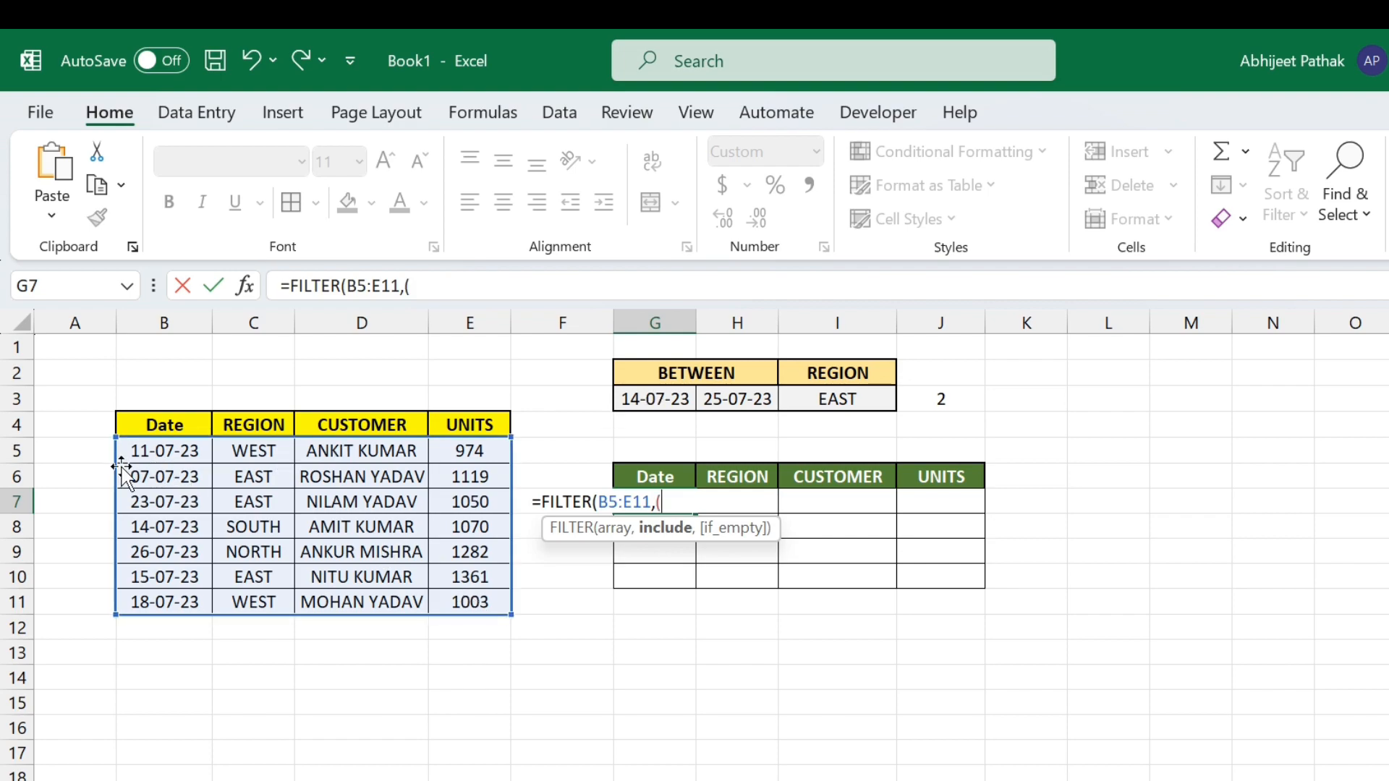
click(165, 452)
drag(165, 455, 173, 599)
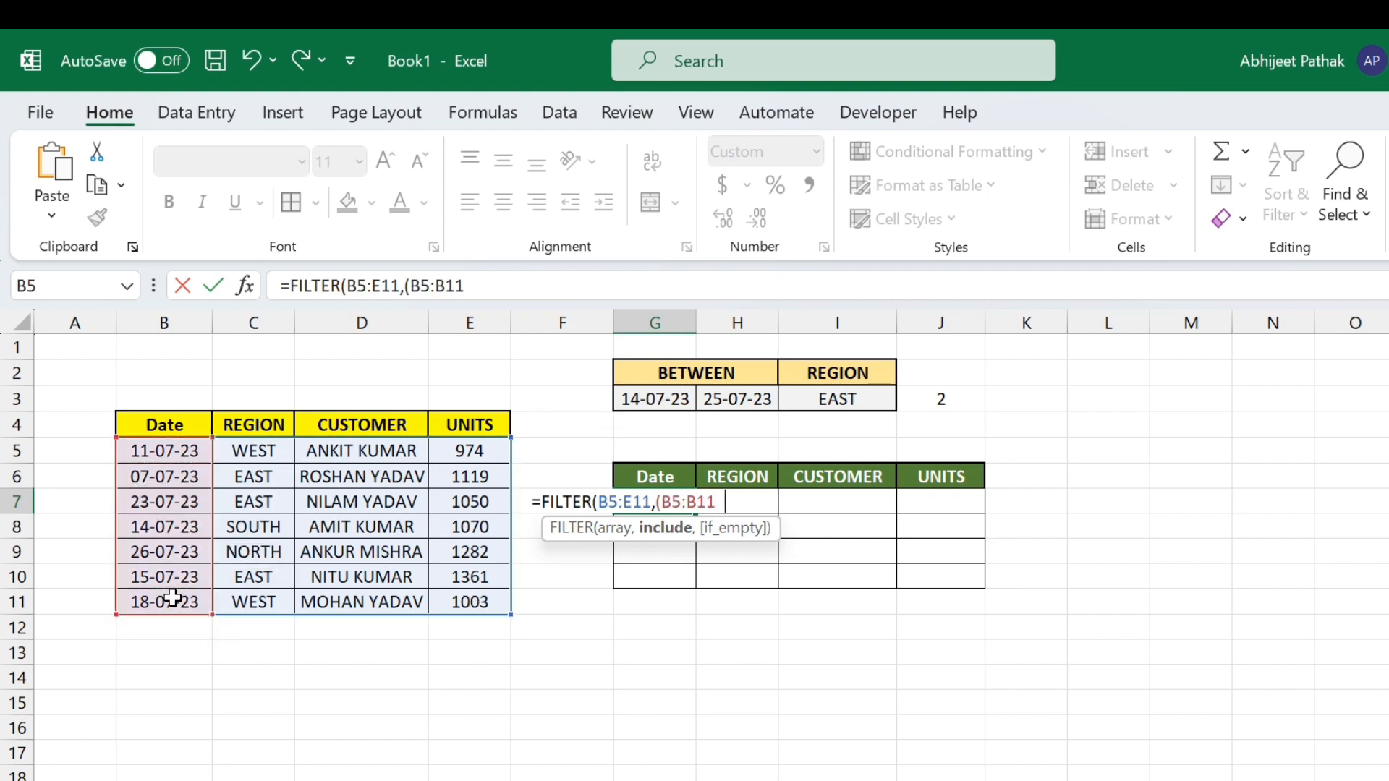
text(>=)
click(651, 400)
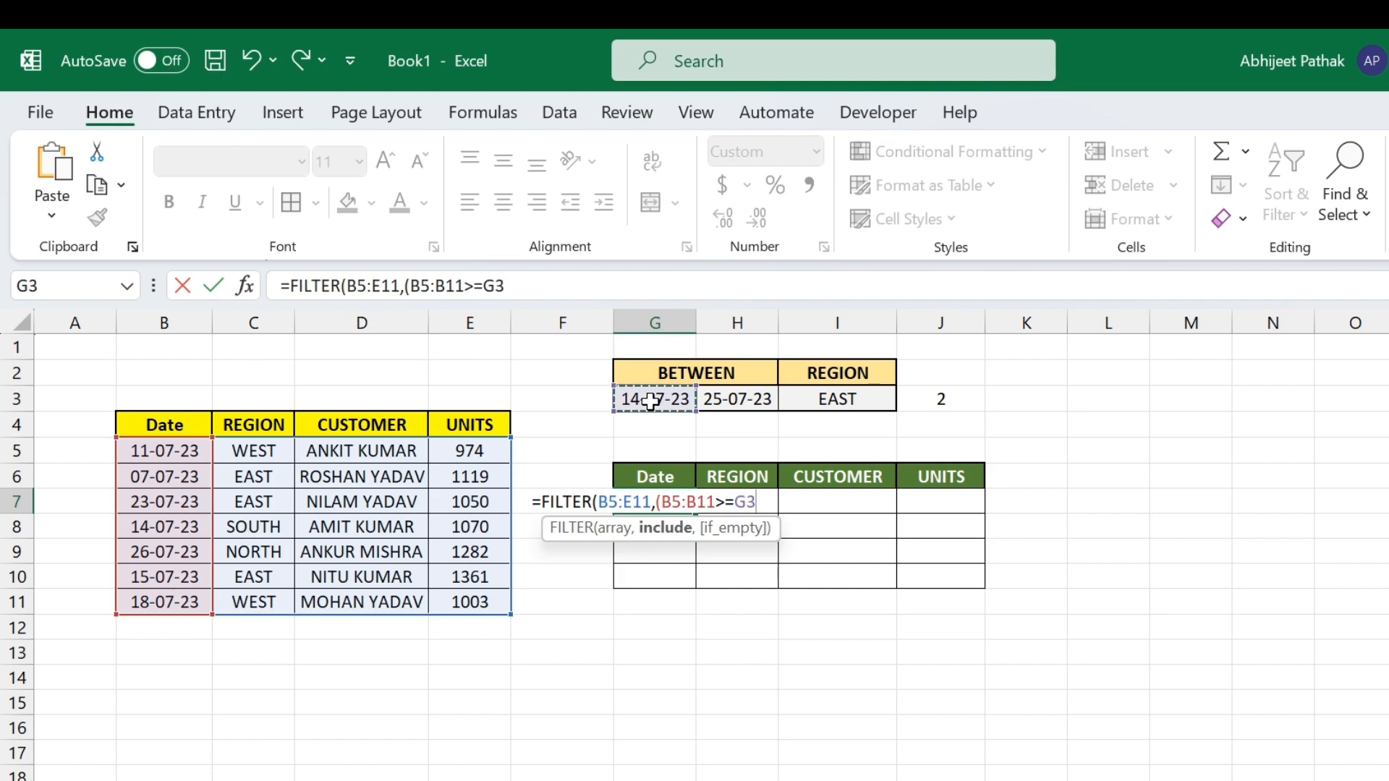
Multiply in a second date condition, B5:B11<=H3, in the FILTER formula.
text()*)
drag(162, 450, 174, 595)
text(<=)
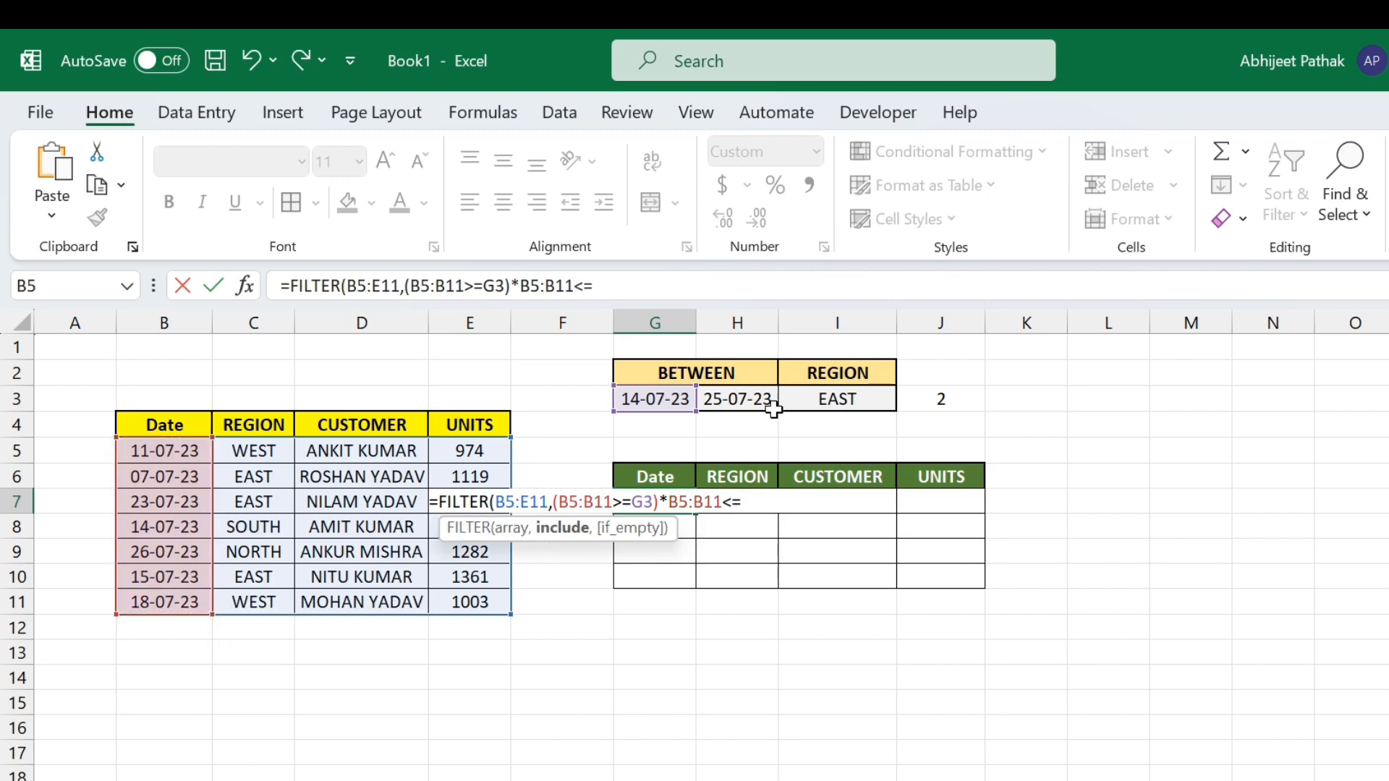
click(743, 400)
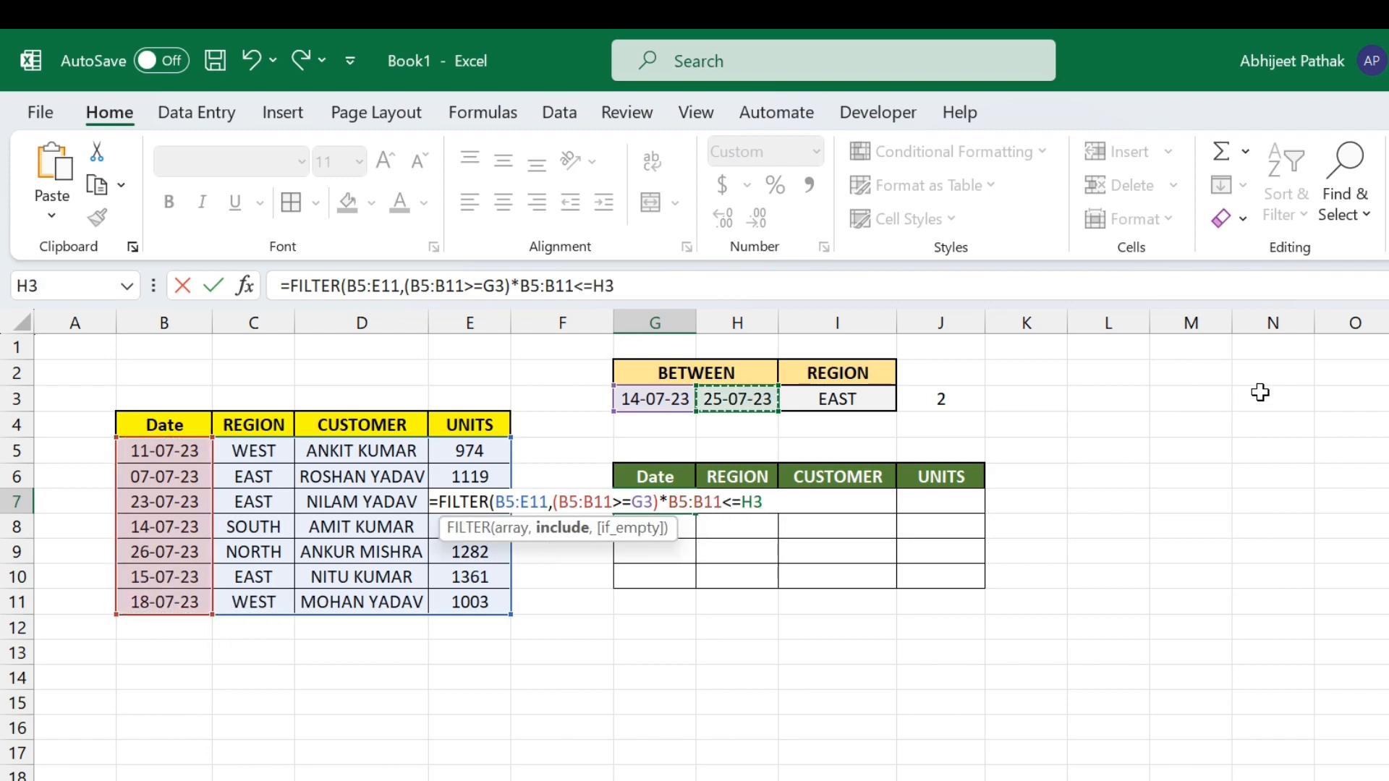
text()*()
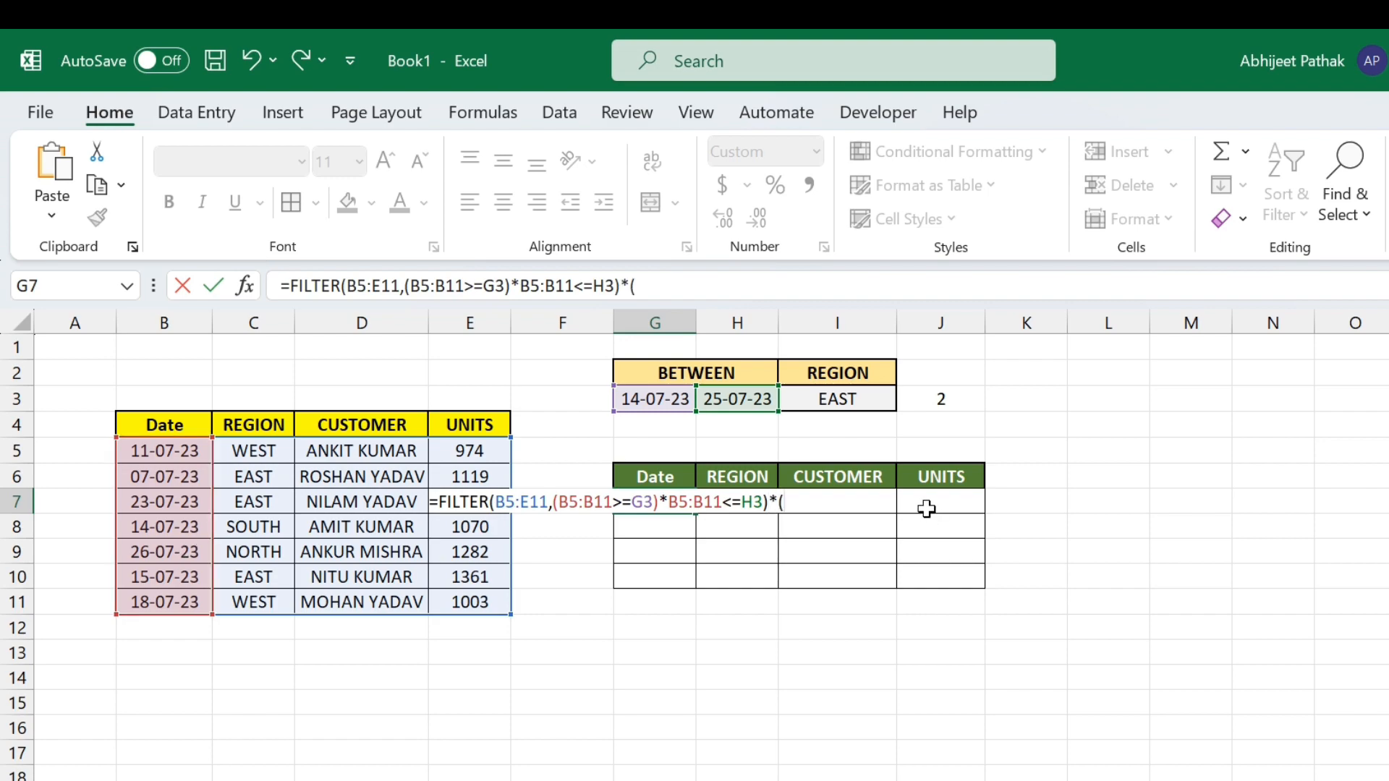
Complete the FILTER formula with the region condition C5:C11=I3 and enter it in G7.
drag(253, 452, 247, 622)
text(=)
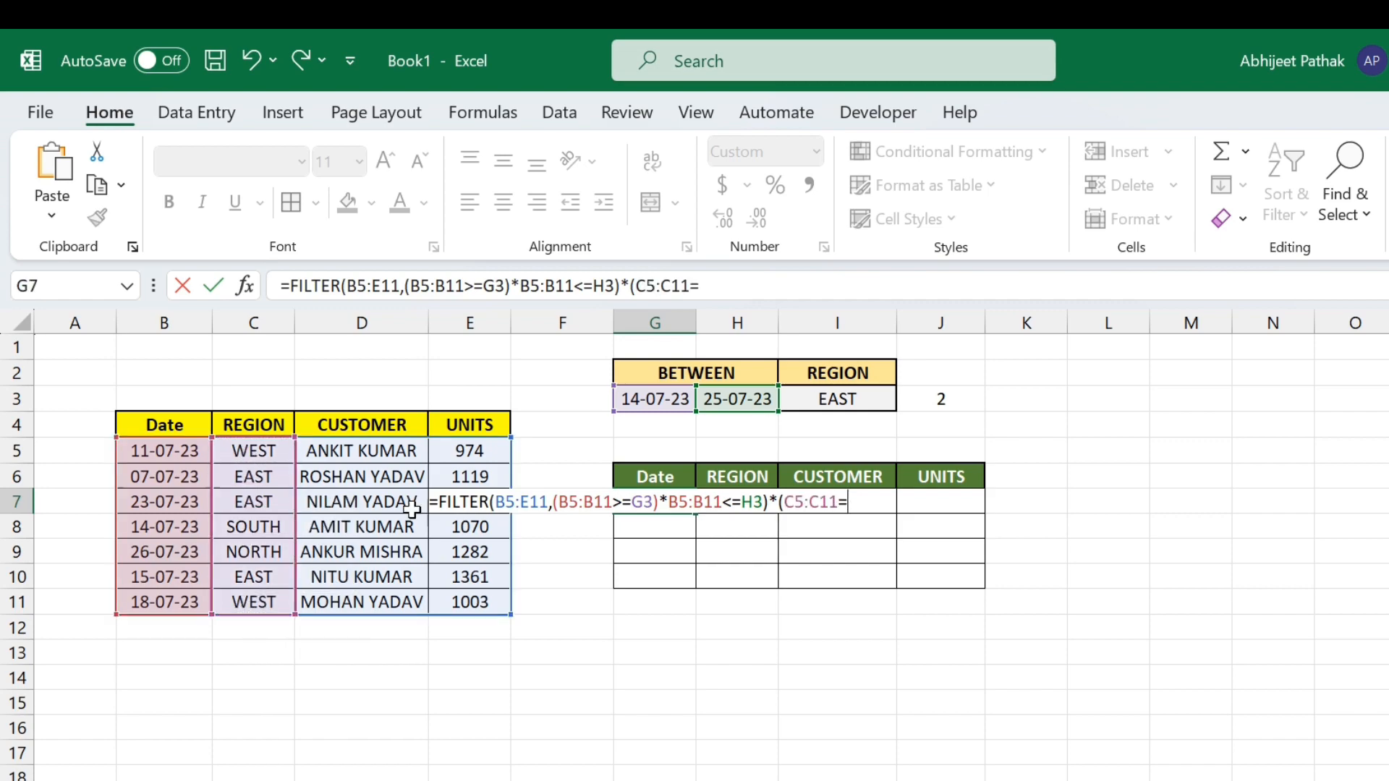
click(843, 397)
text()))
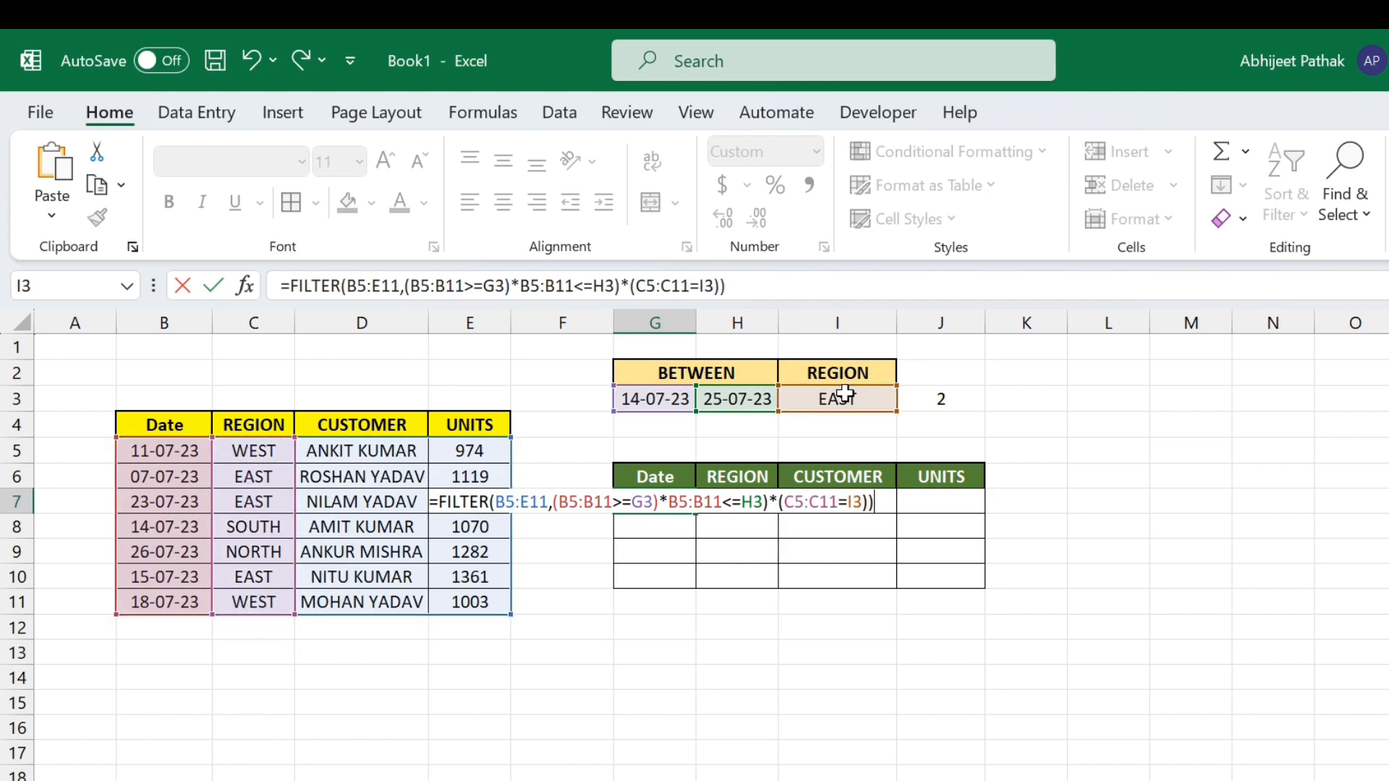
key(Return)
key(Return)
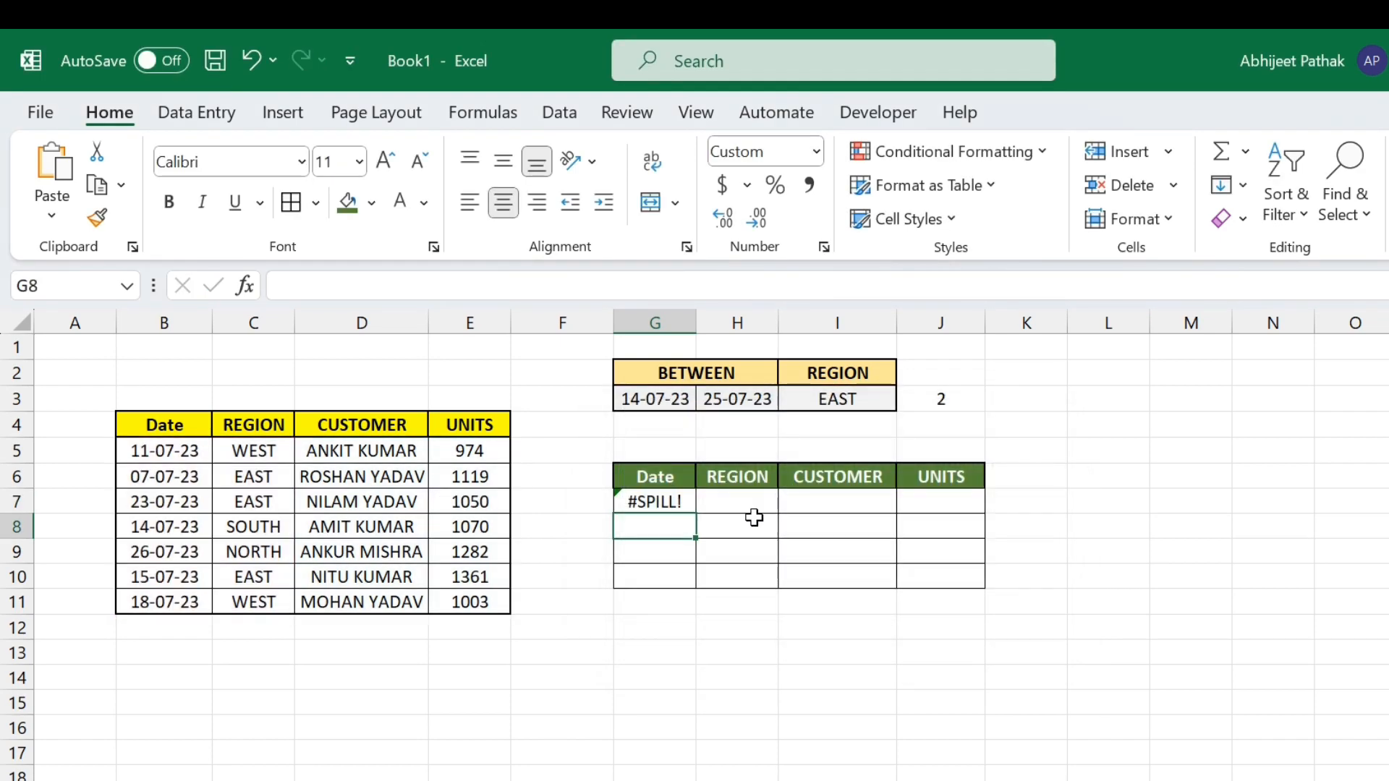
Add the missing opening parenthesis before B5:B11<=H3 in G7's formula, accepting the suggested correction, and format G7:G9 as dates.
click(679, 502)
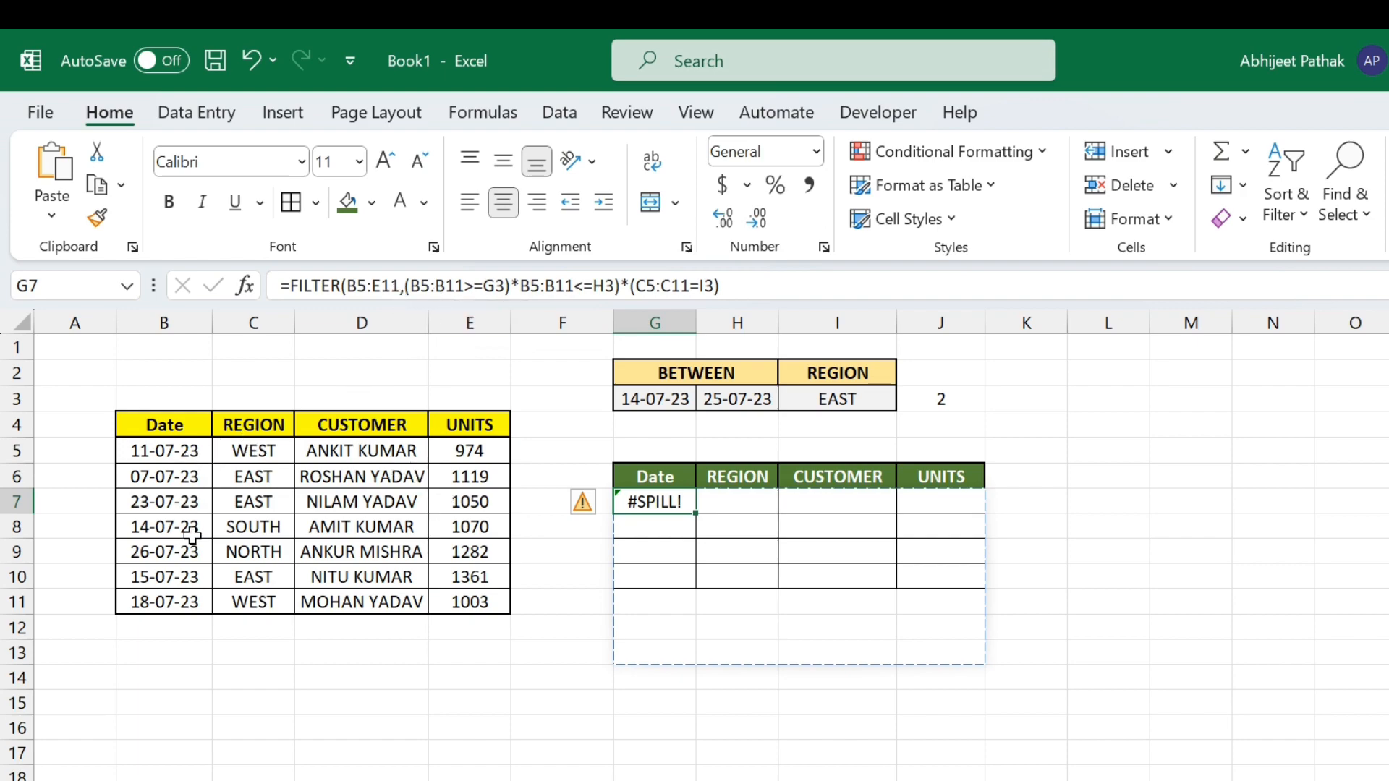
click(519, 286)
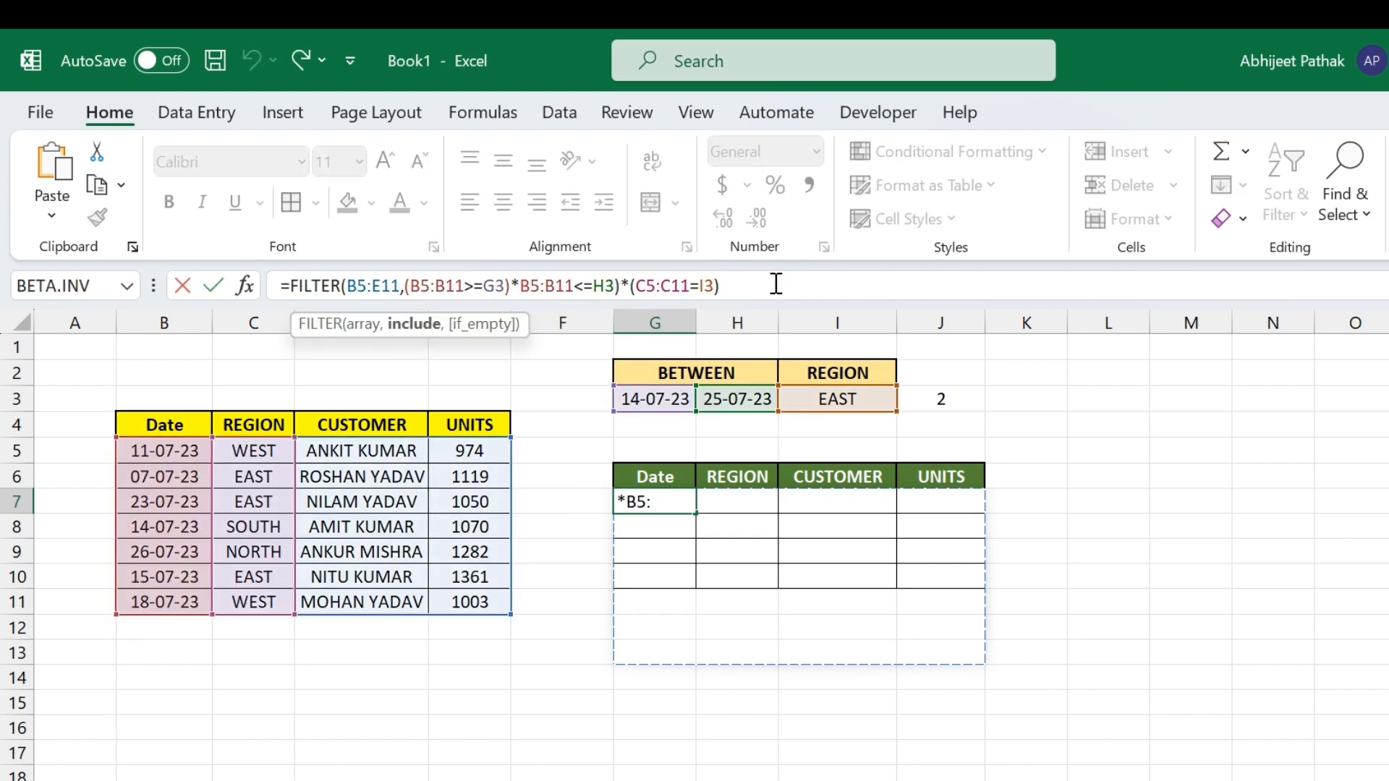
text(()
key(Return)
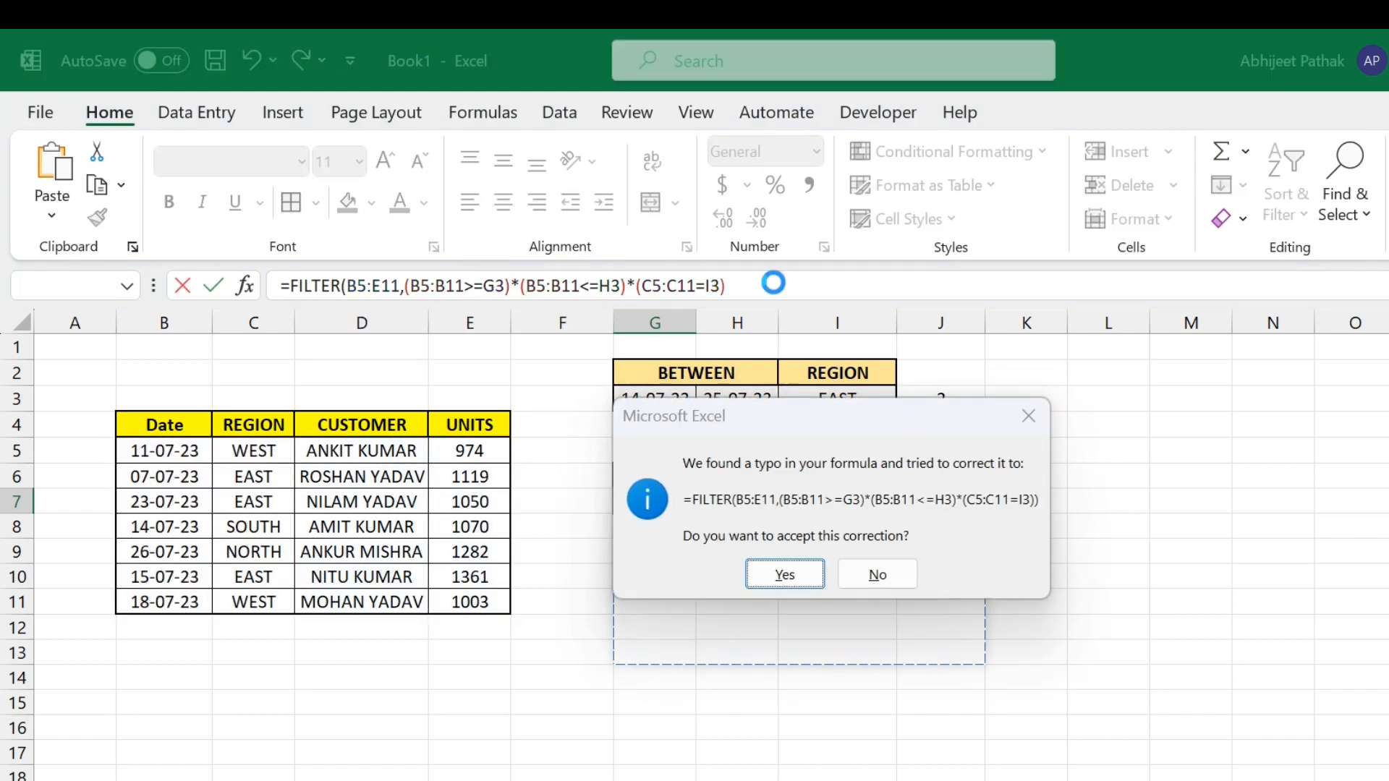
key(Return)
drag(661, 500, 660, 541)
key(ctrl+shift+3)
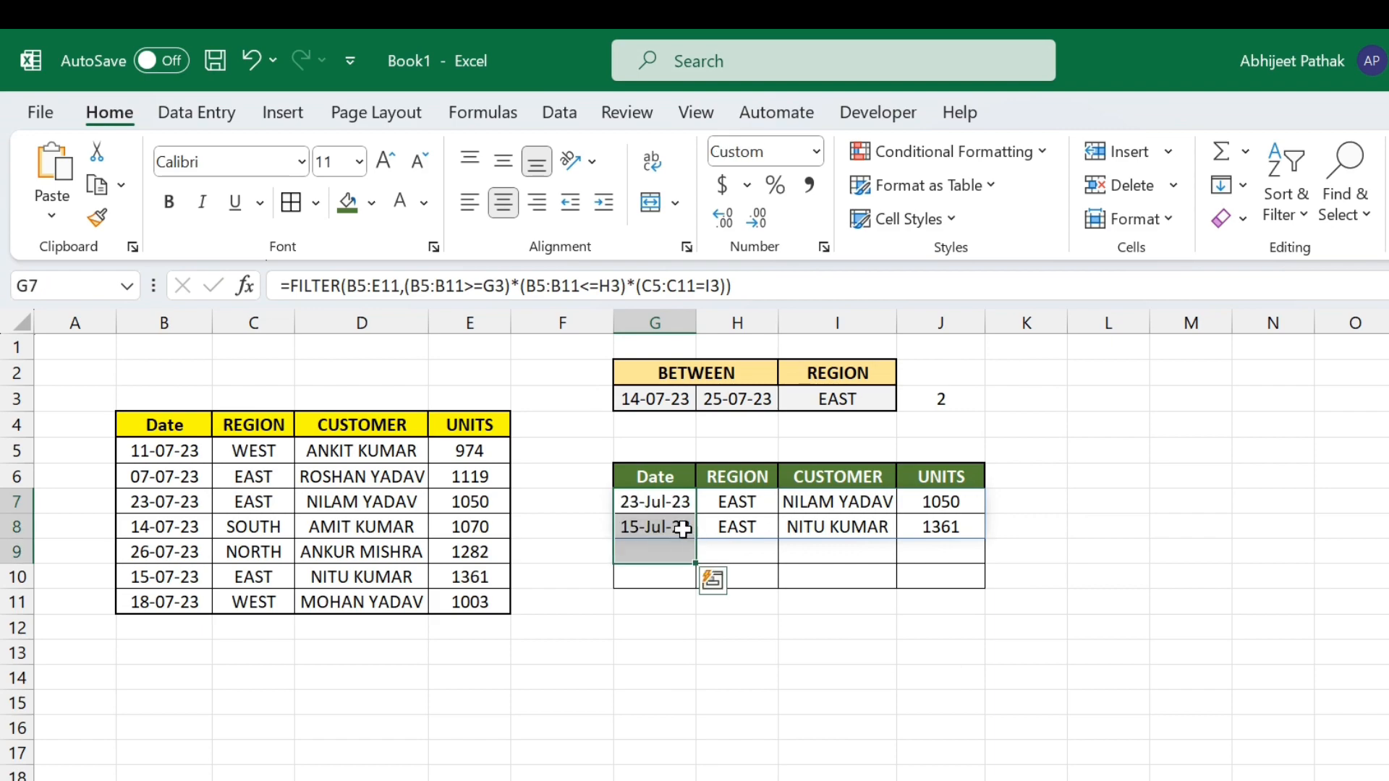
Compare the filtered dates in the output table with the matching rows of the source table.
click(655, 506)
click(663, 528)
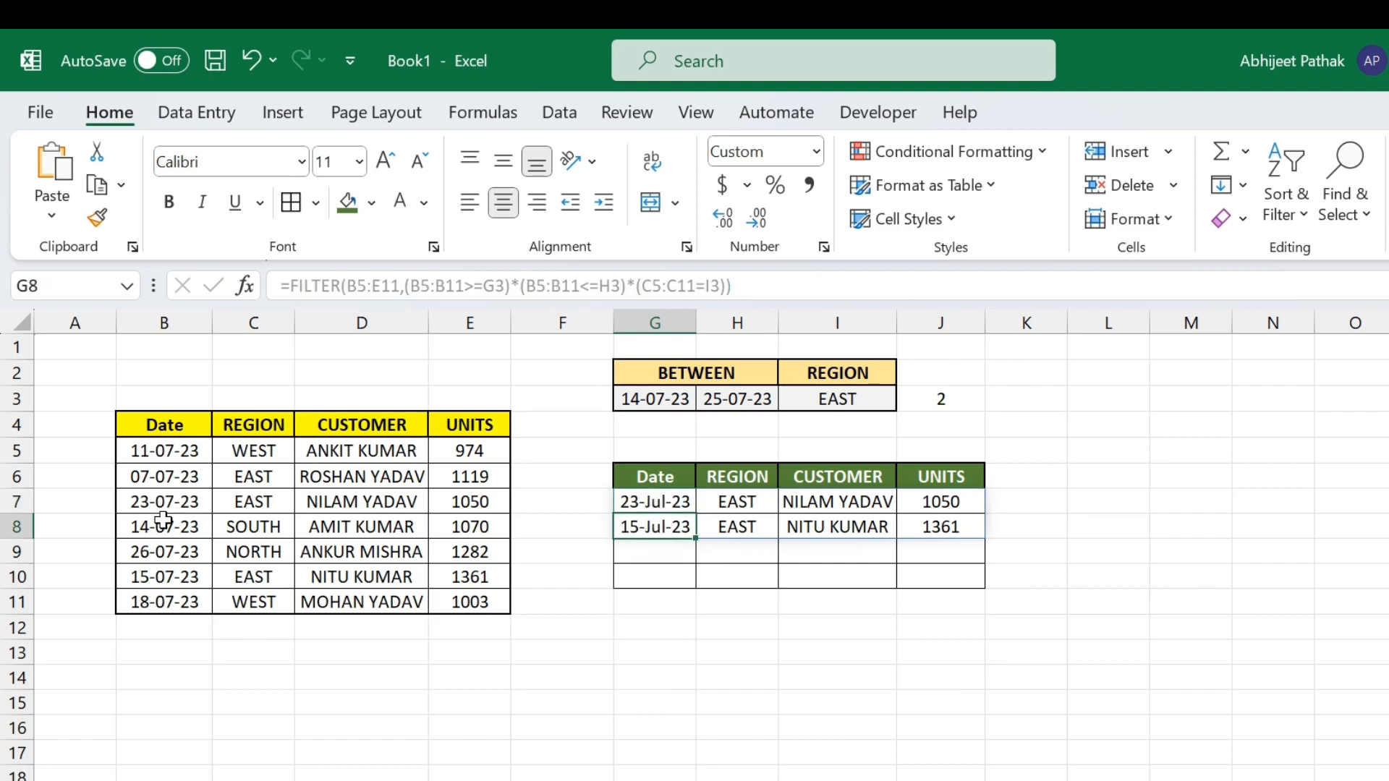
click(161, 579)
click(162, 552)
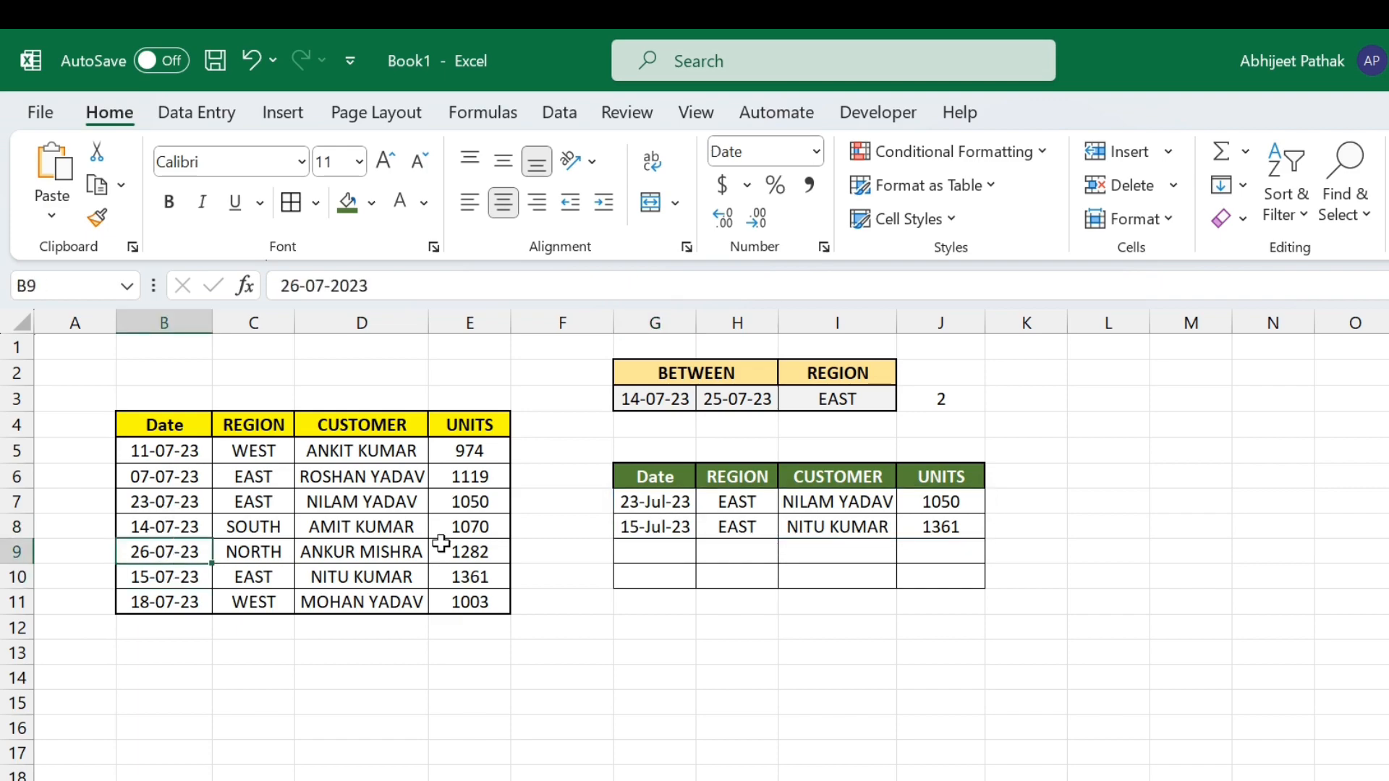
click(640, 506)
drag(183, 501, 259, 501)
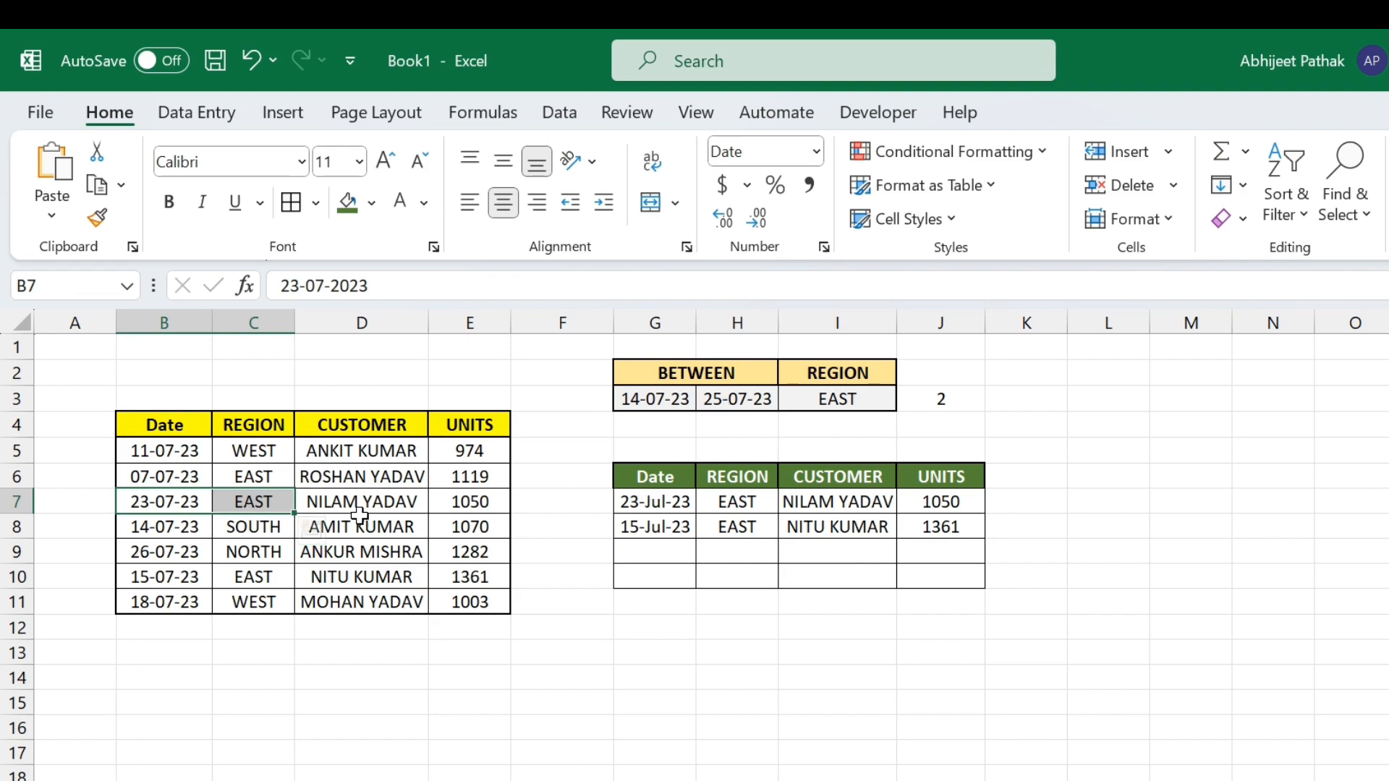
Delete the FILTER results in G7:J8 from the output table.
click(651, 502)
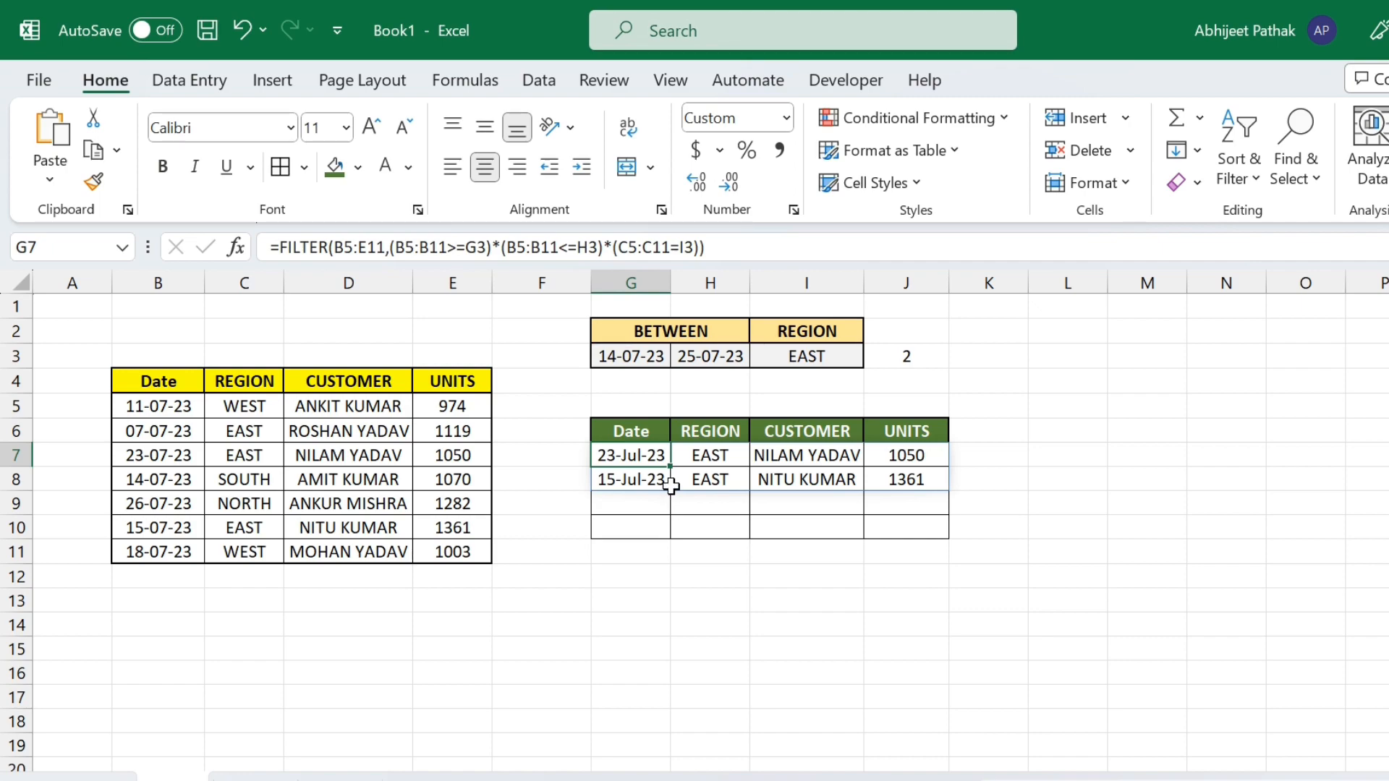
key(shift+Right)
key(shift+Right)
key(shift+Right)
key(shift+Down)
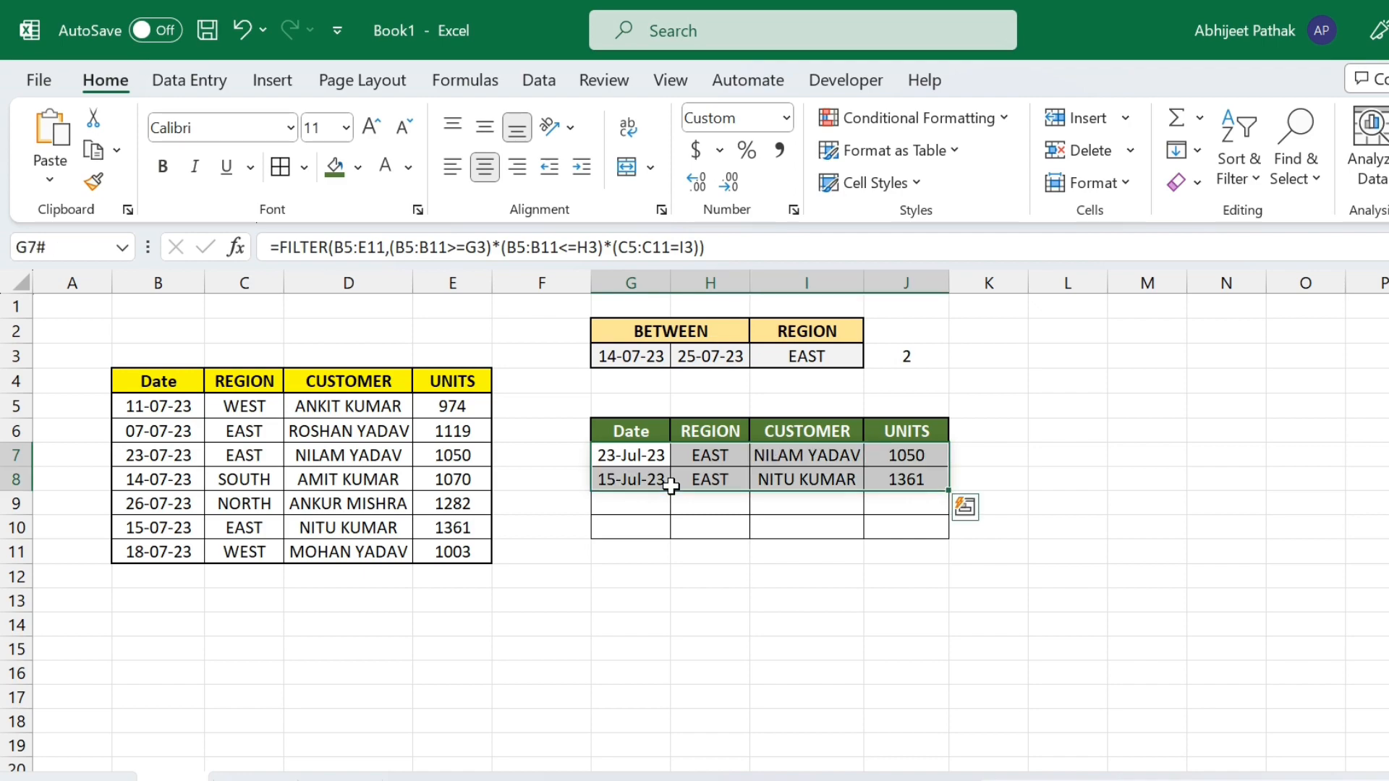
key(Delete)
Begin an IF formula in G7 whose logical test starts with ROWS(G7:G7).
click(656, 462)
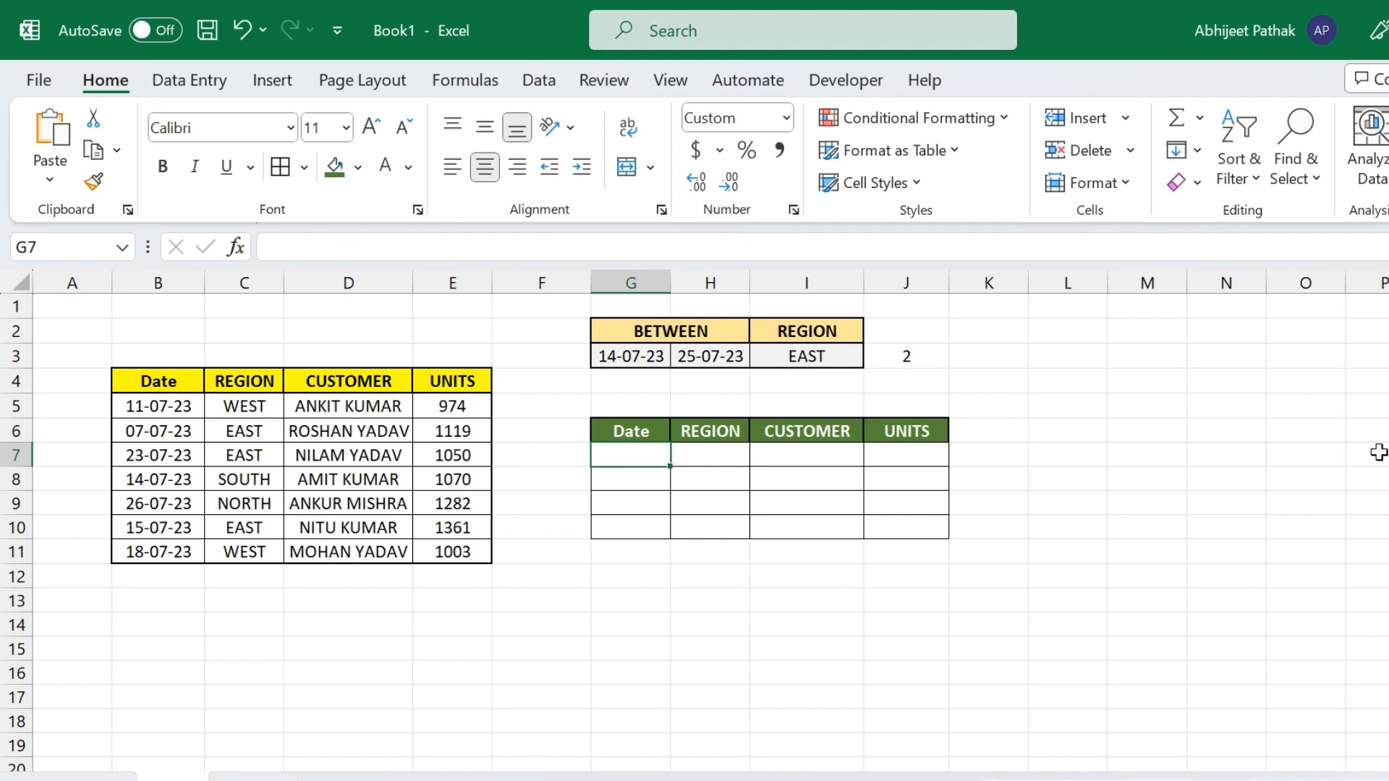
text(=IF()
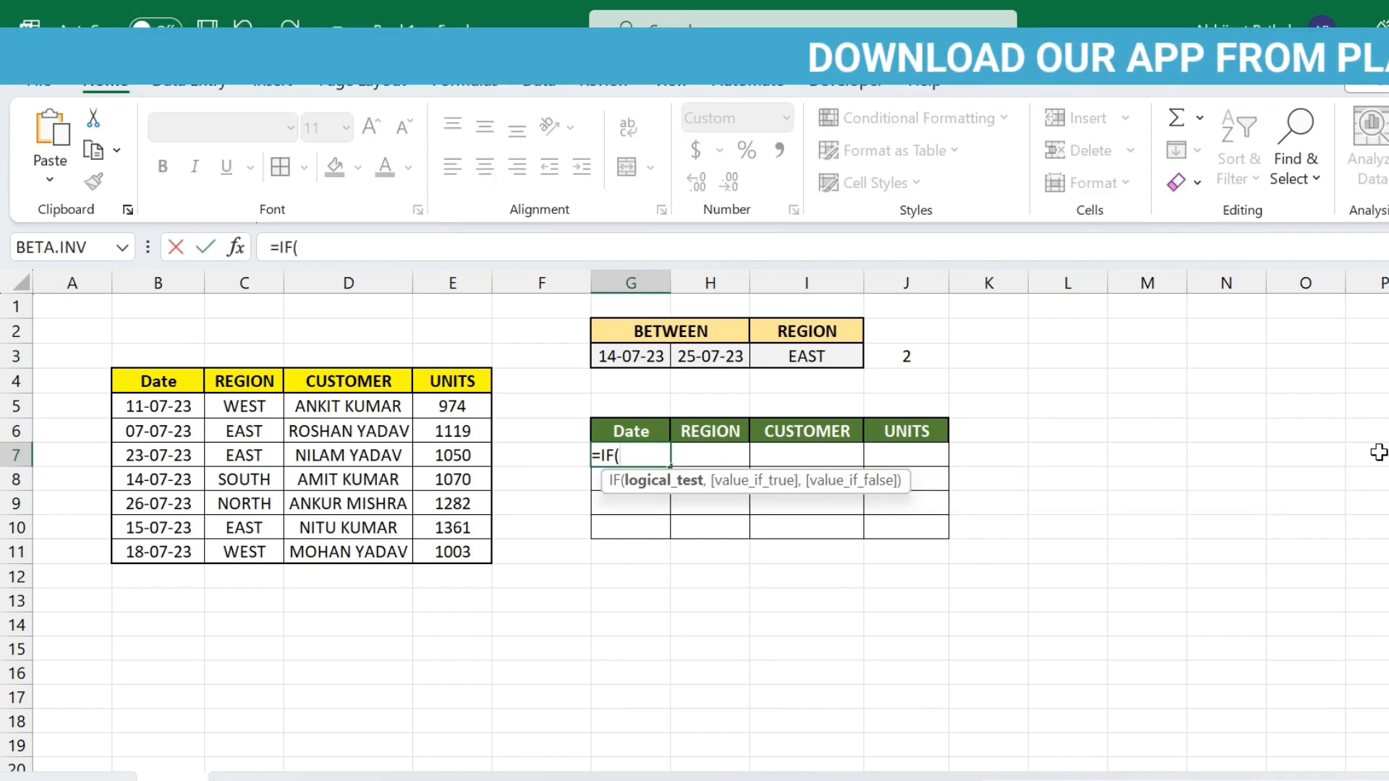
text(ROWS()
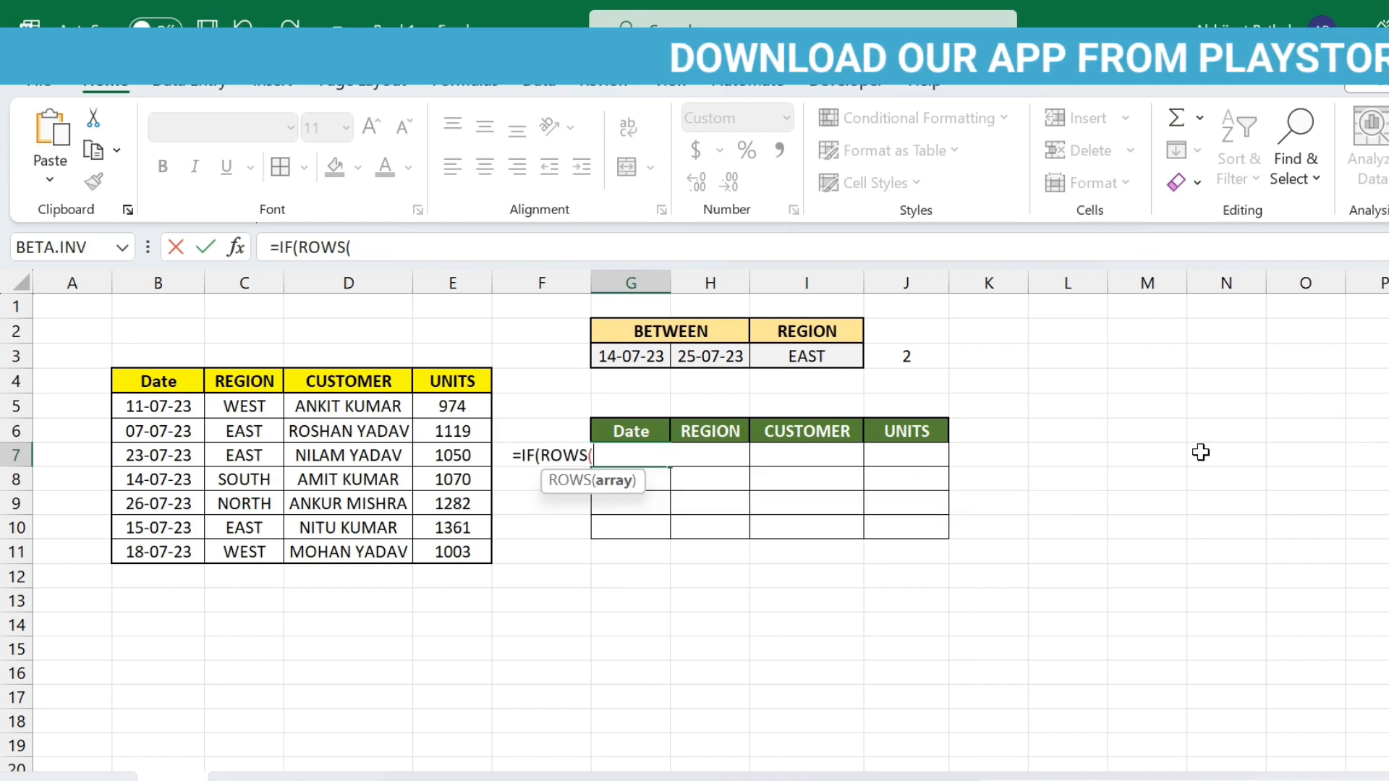
text(G7)
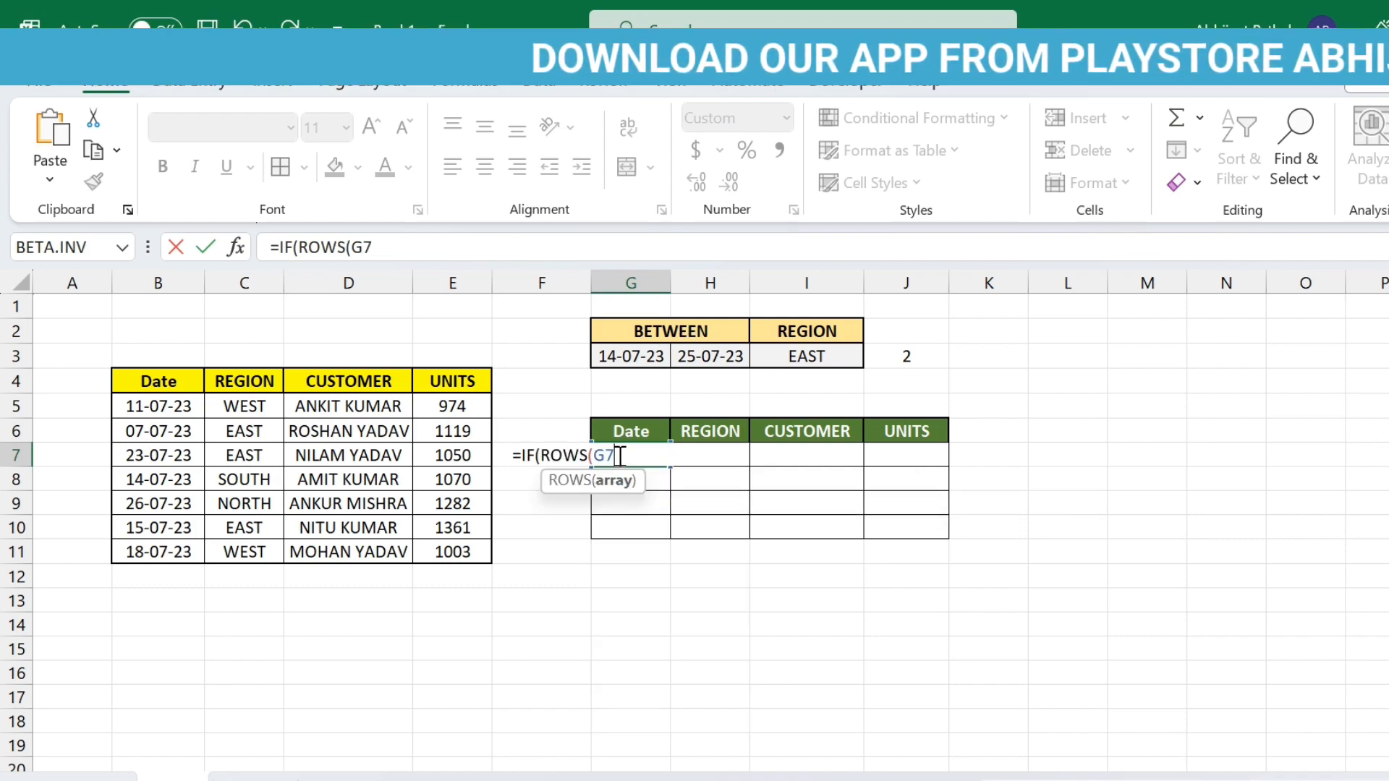
text(:G7)
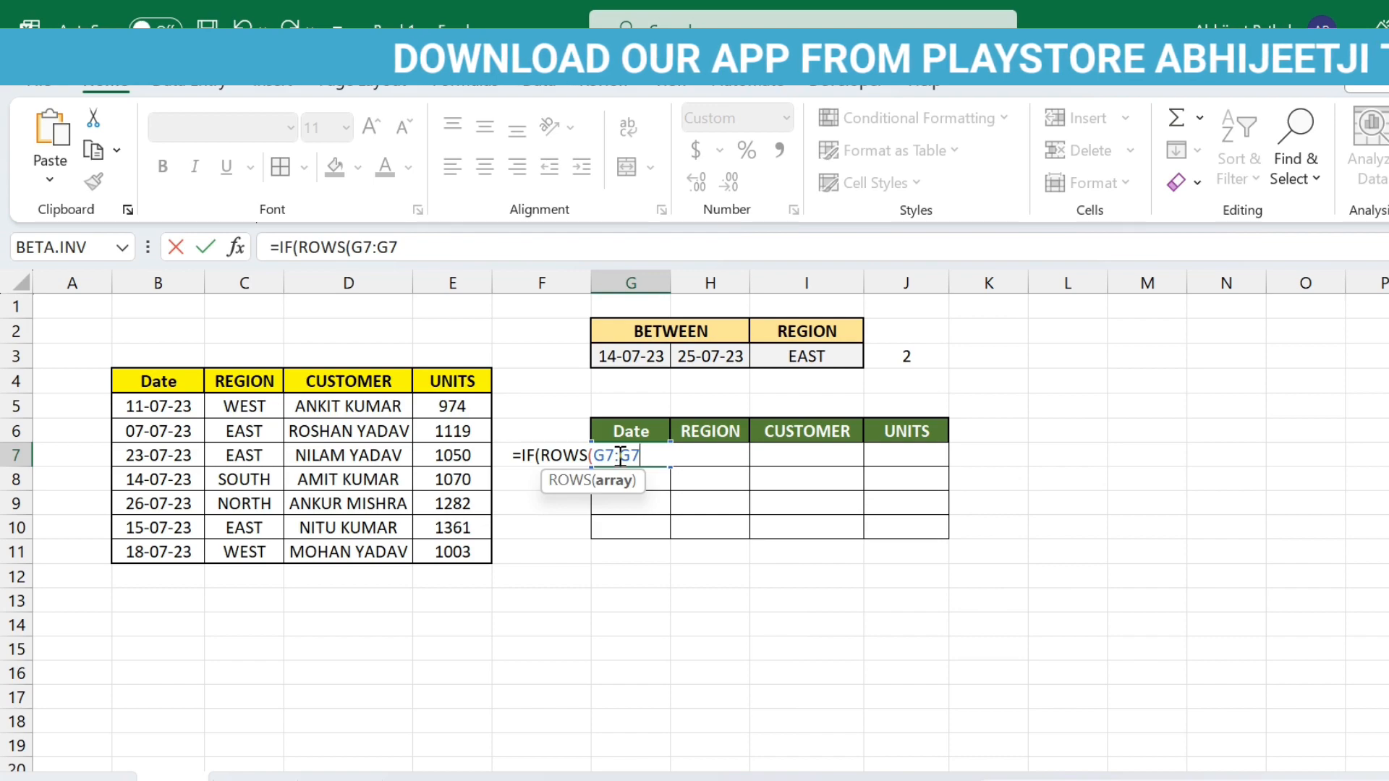
text())
Lock the range start as G$7, test whether ROWS(G$7:G7) is greater than J3, and set "" as the value if true.
click(606, 456)
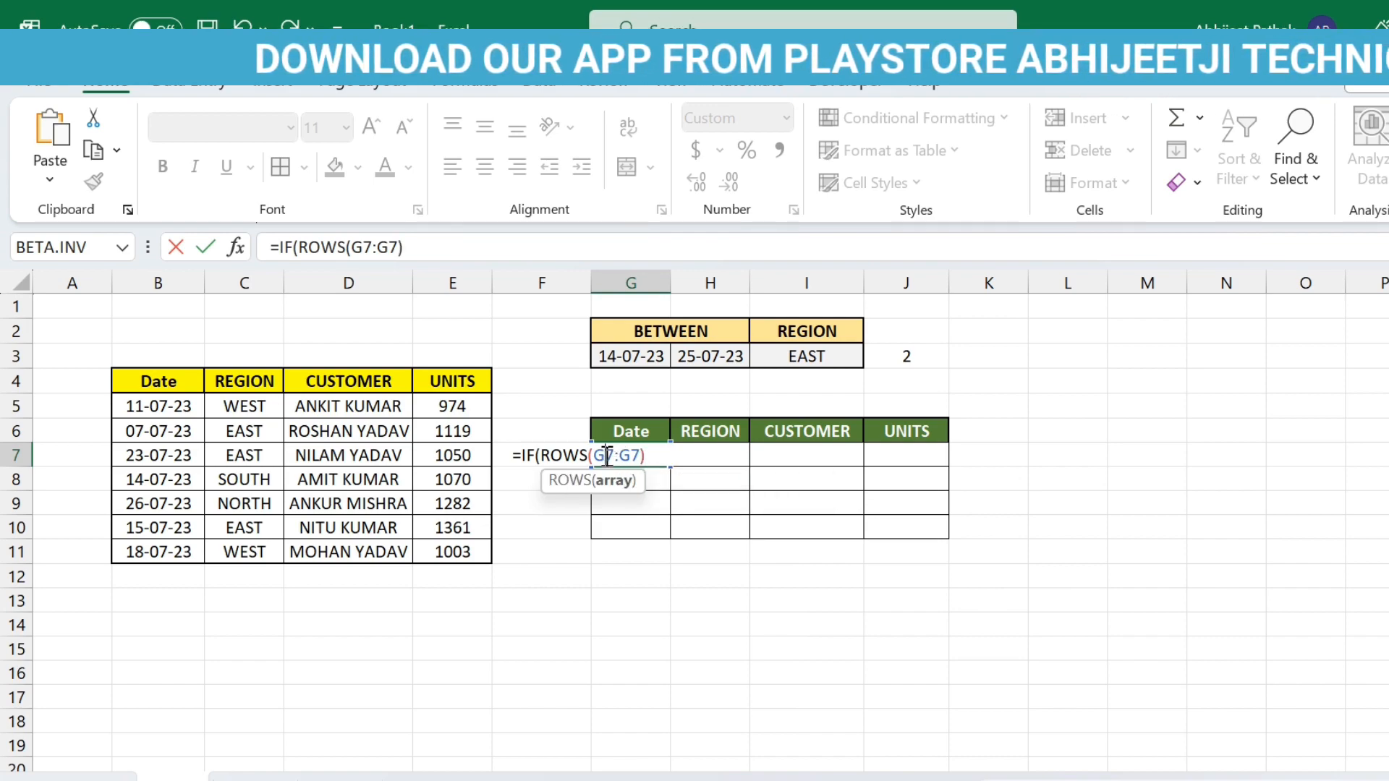
text($)
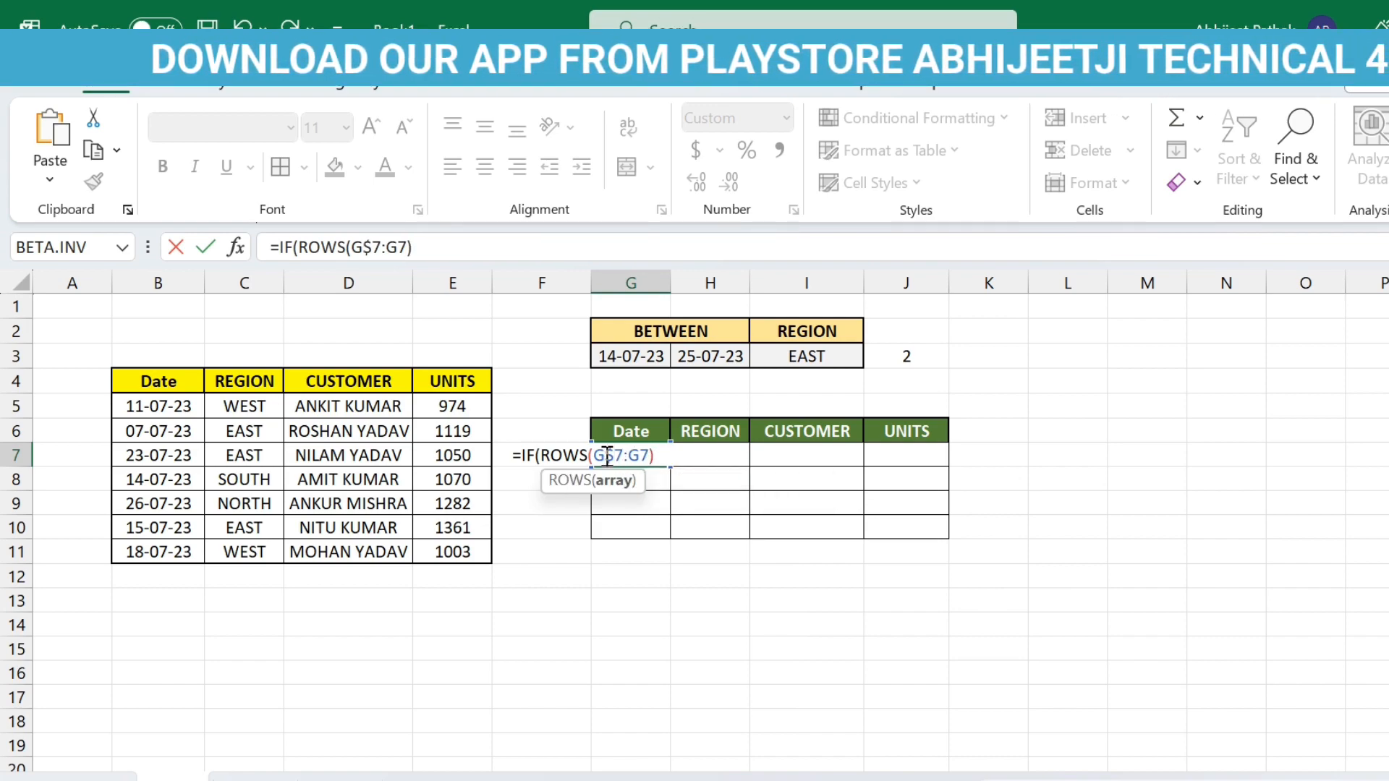
click(660, 454)
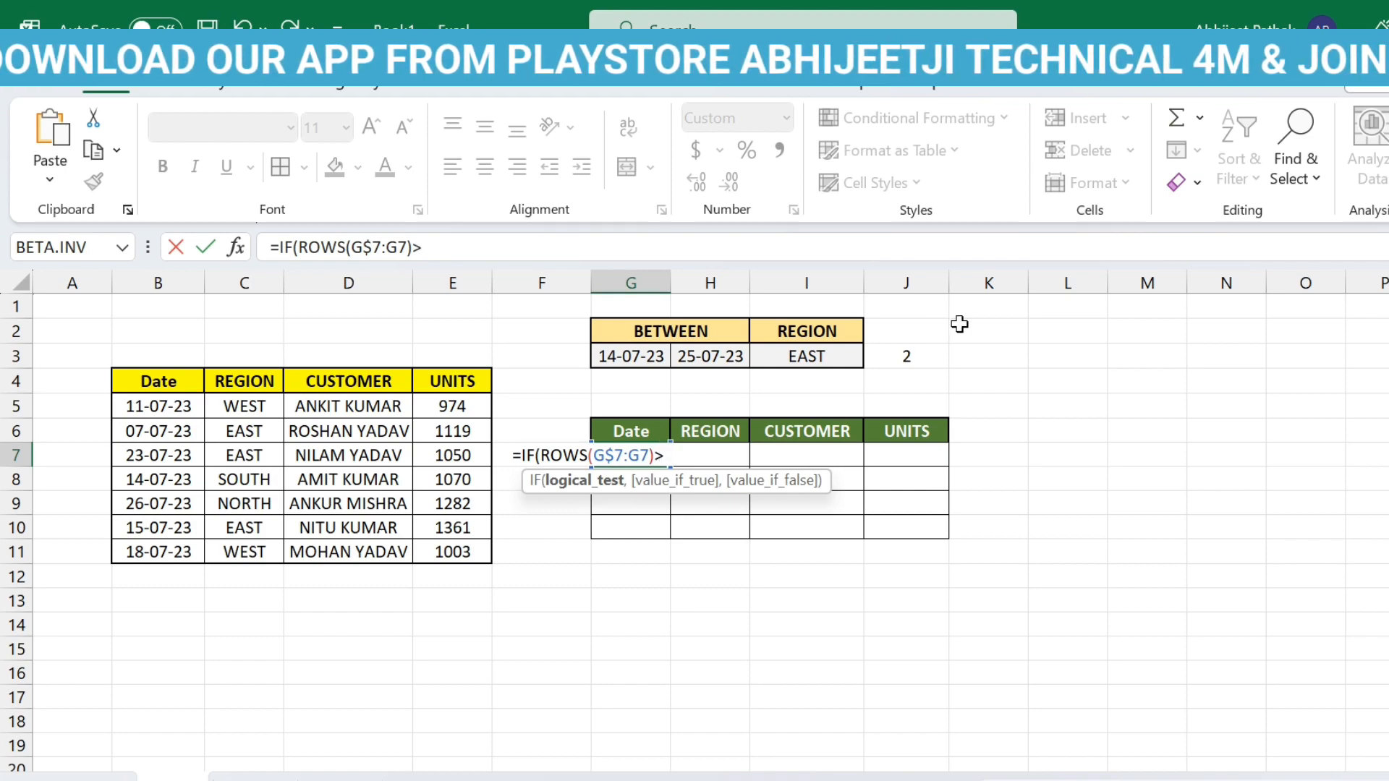
click(908, 356)
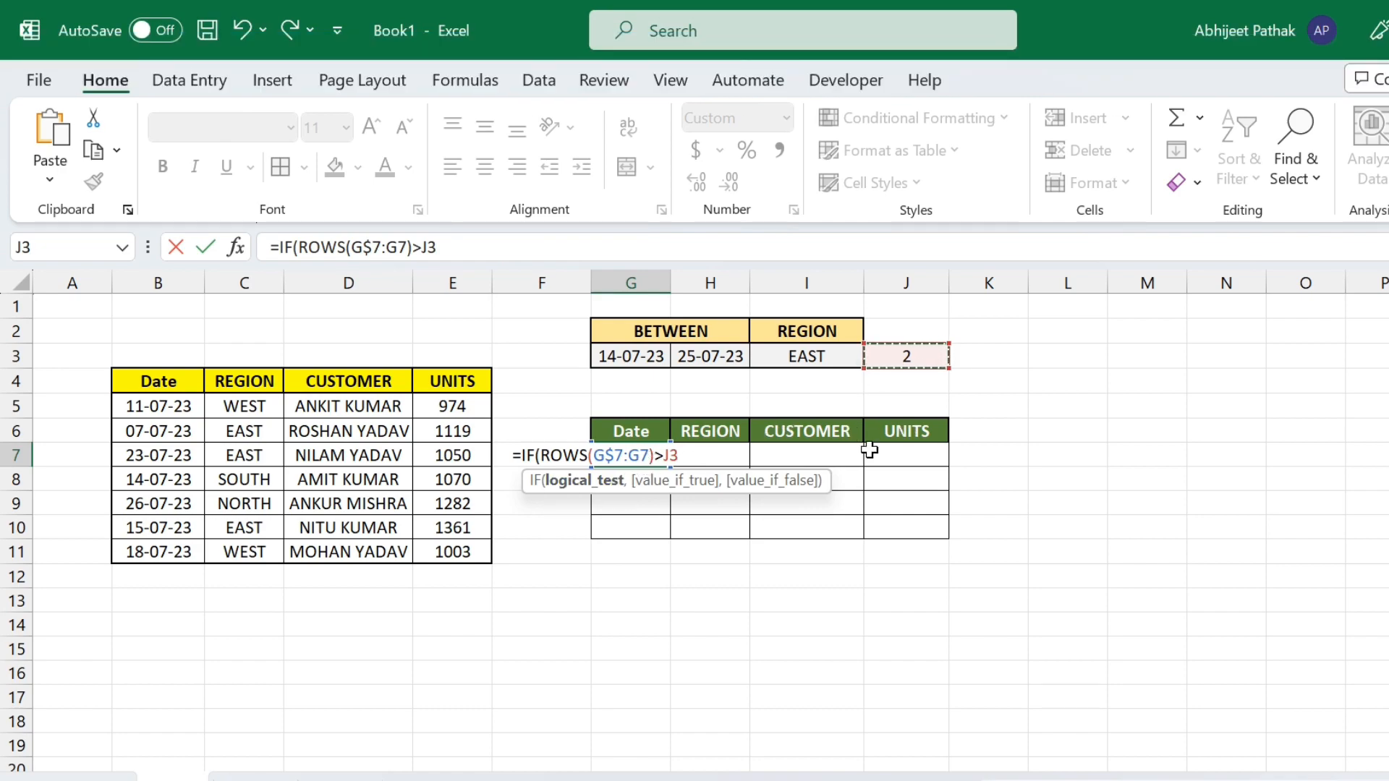
text(,)
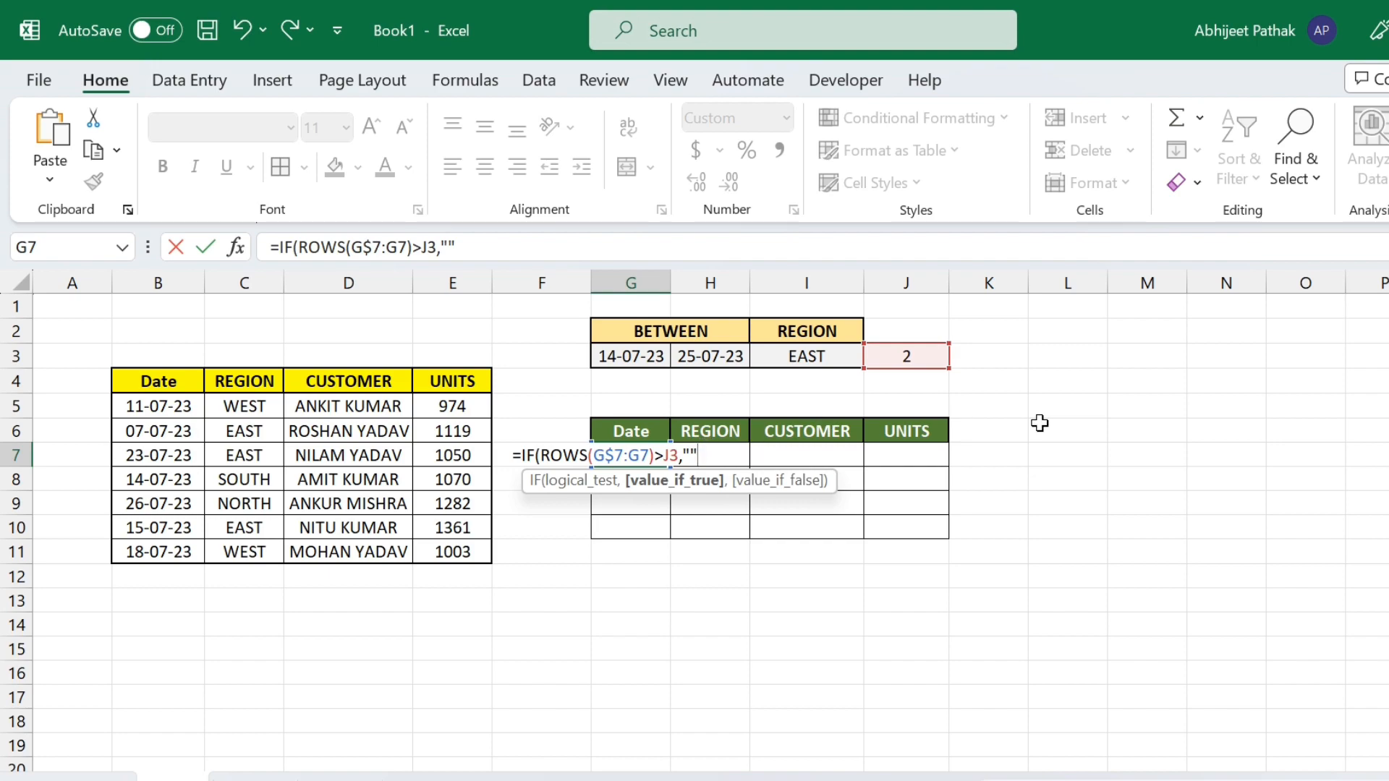
Set the value if false to an INDEX function over the absolute date range $B$5:$B$11.
text(,)
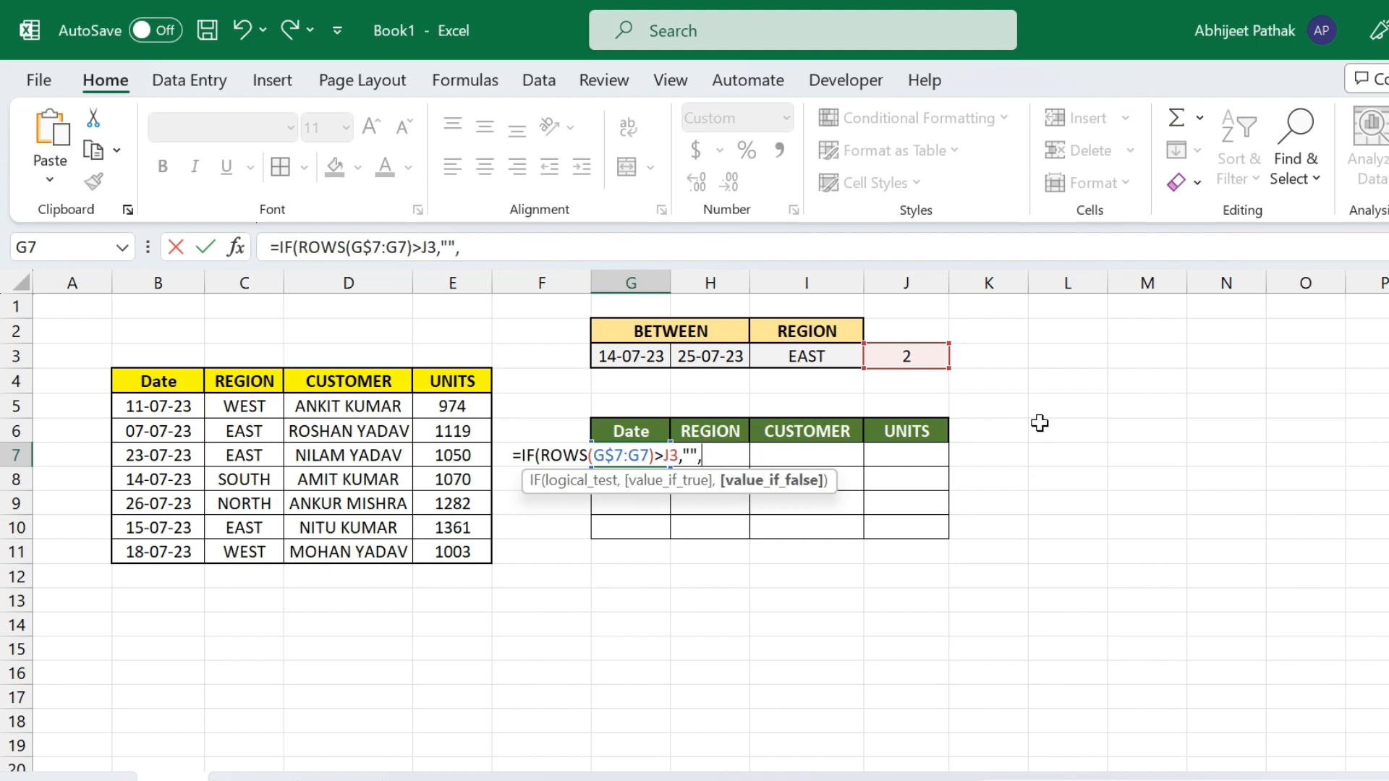
text(INDEX()
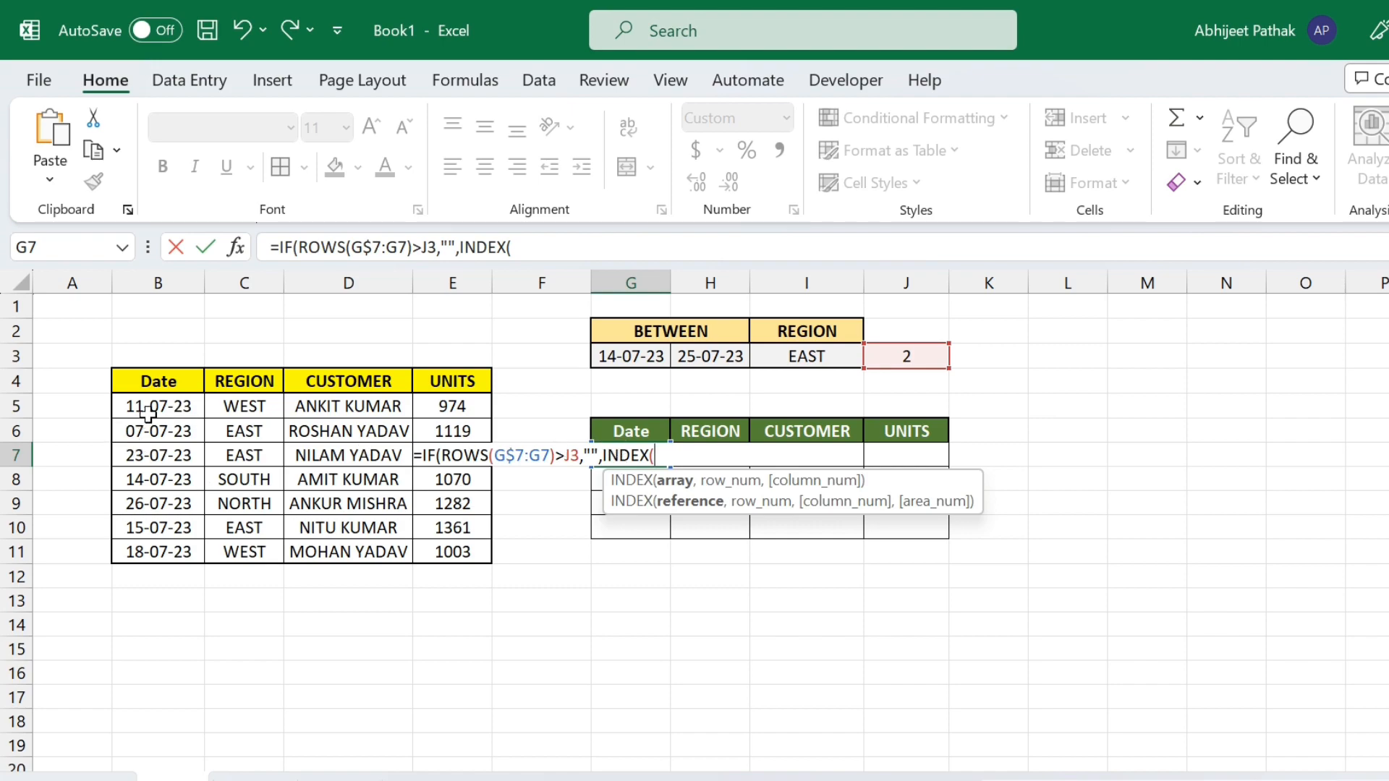
drag(150, 414, 162, 546)
key(F4)
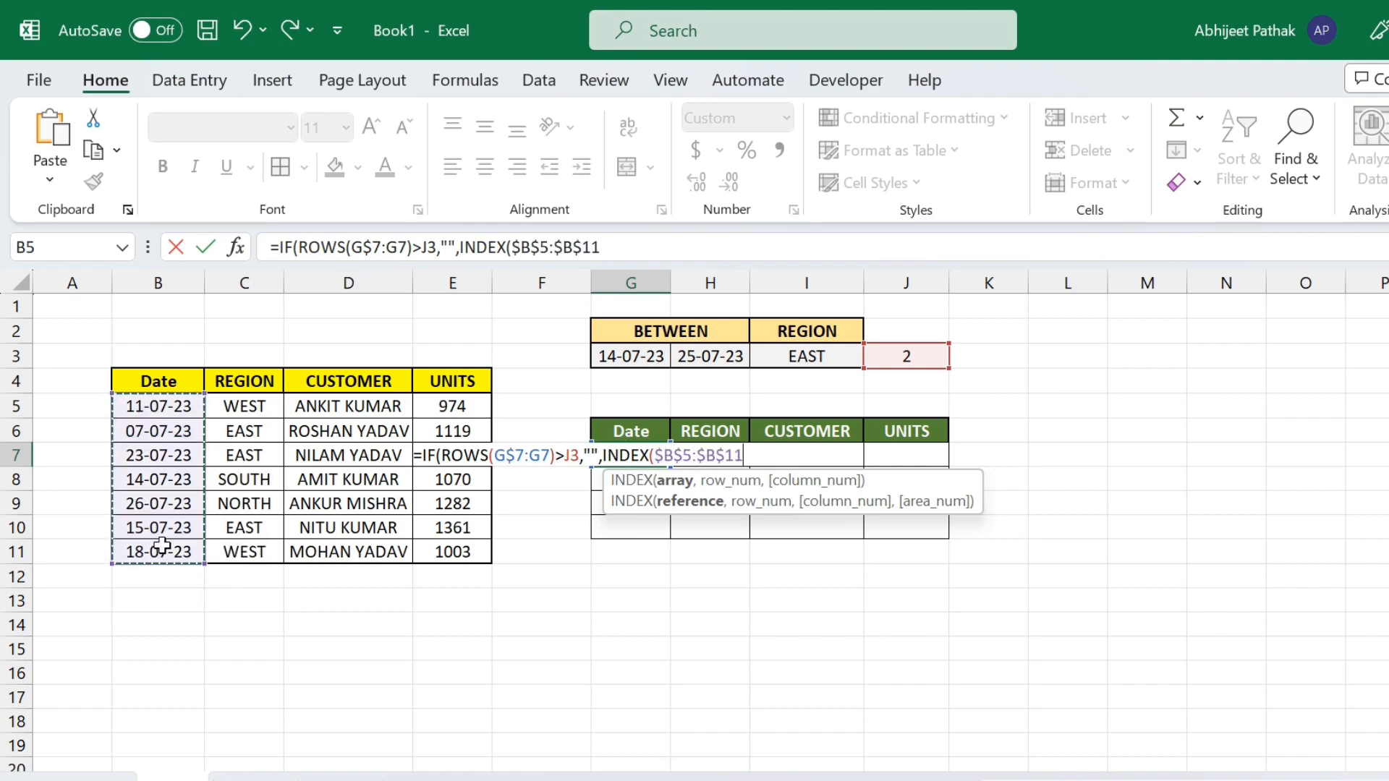
text(,)
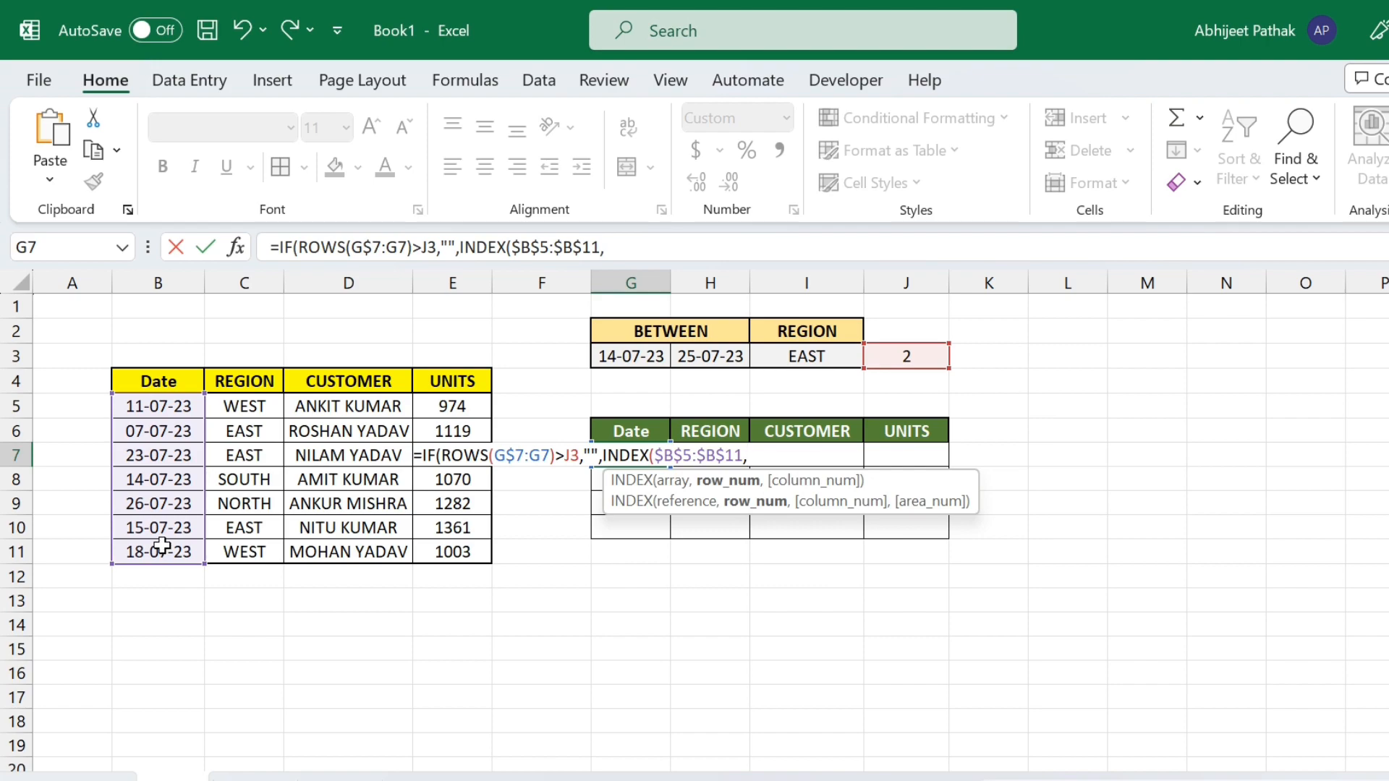
Start a nested IF as INDEX's row number, with the start-date condition (B5:B11>=G3) followed by a multiplication sign.
text(IF(()
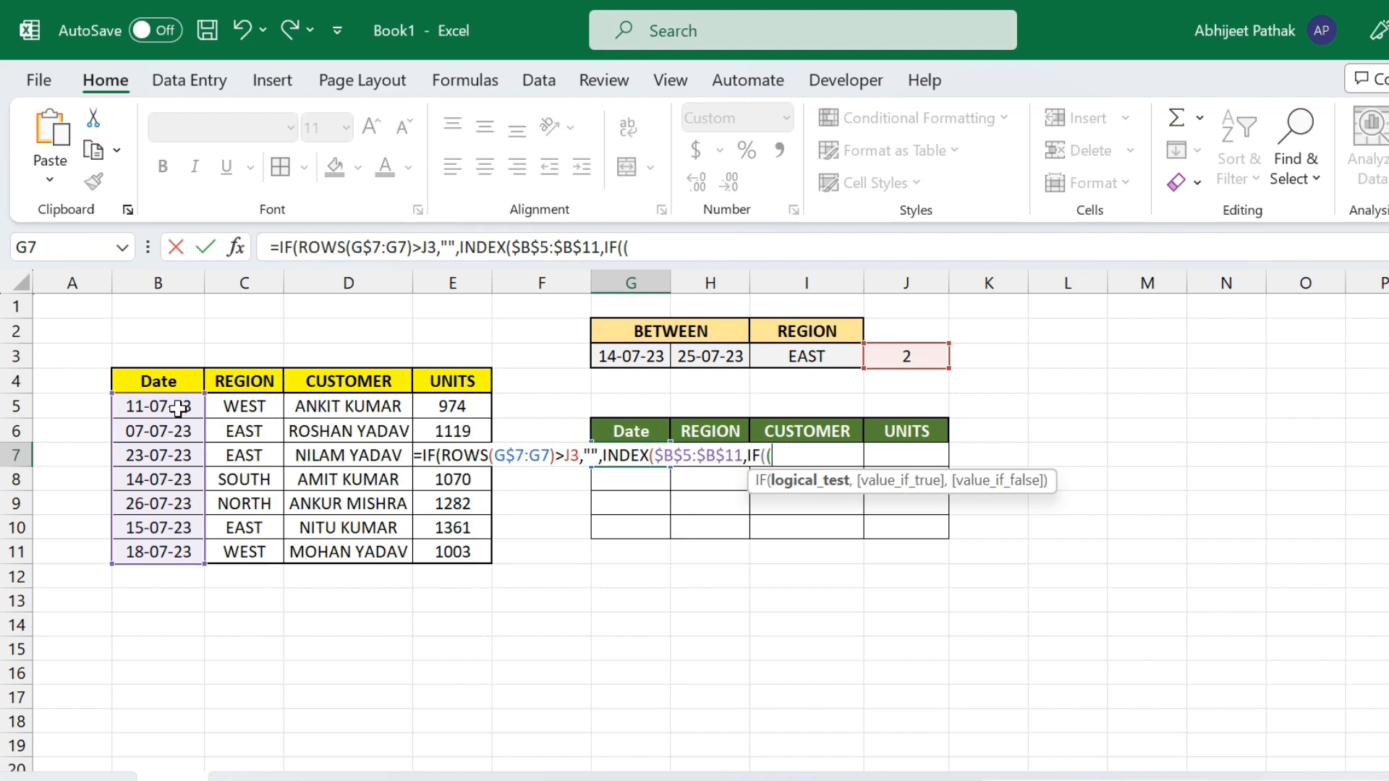
drag(178, 409, 179, 555)
text(>)
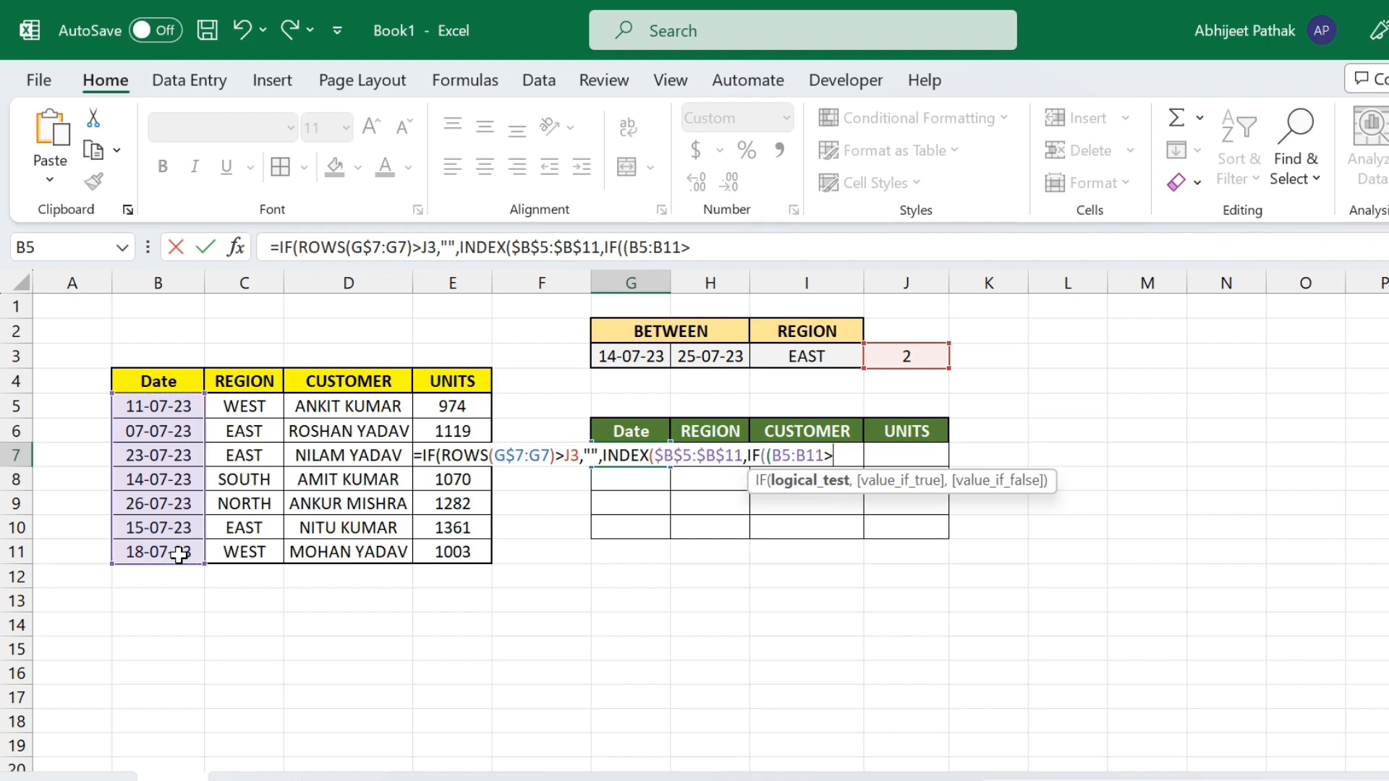
text(=)
click(629, 358)
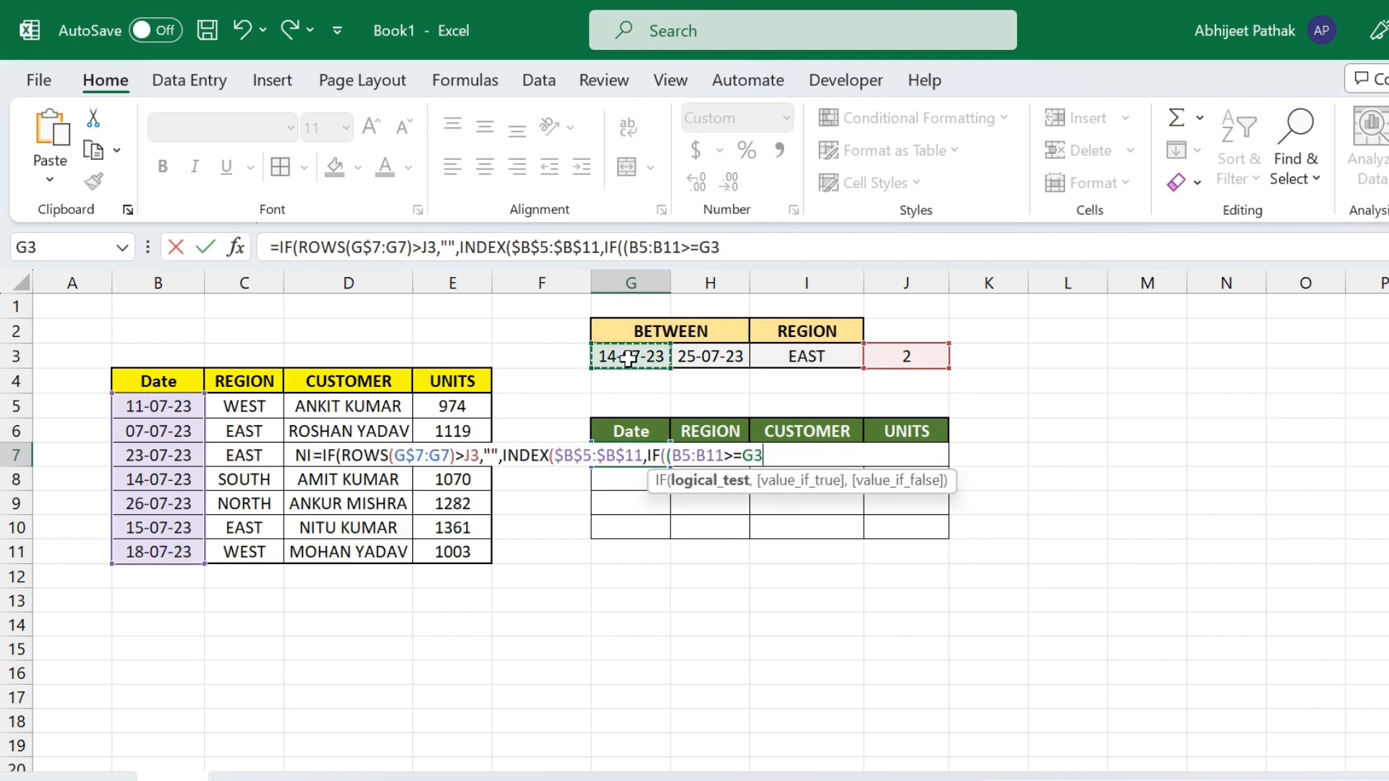
text()*)
Add the end-date condition B5:B11<=H3 with its closing parenthesis and another multiplication sign to the logical test.
drag(187, 406, 187, 549)
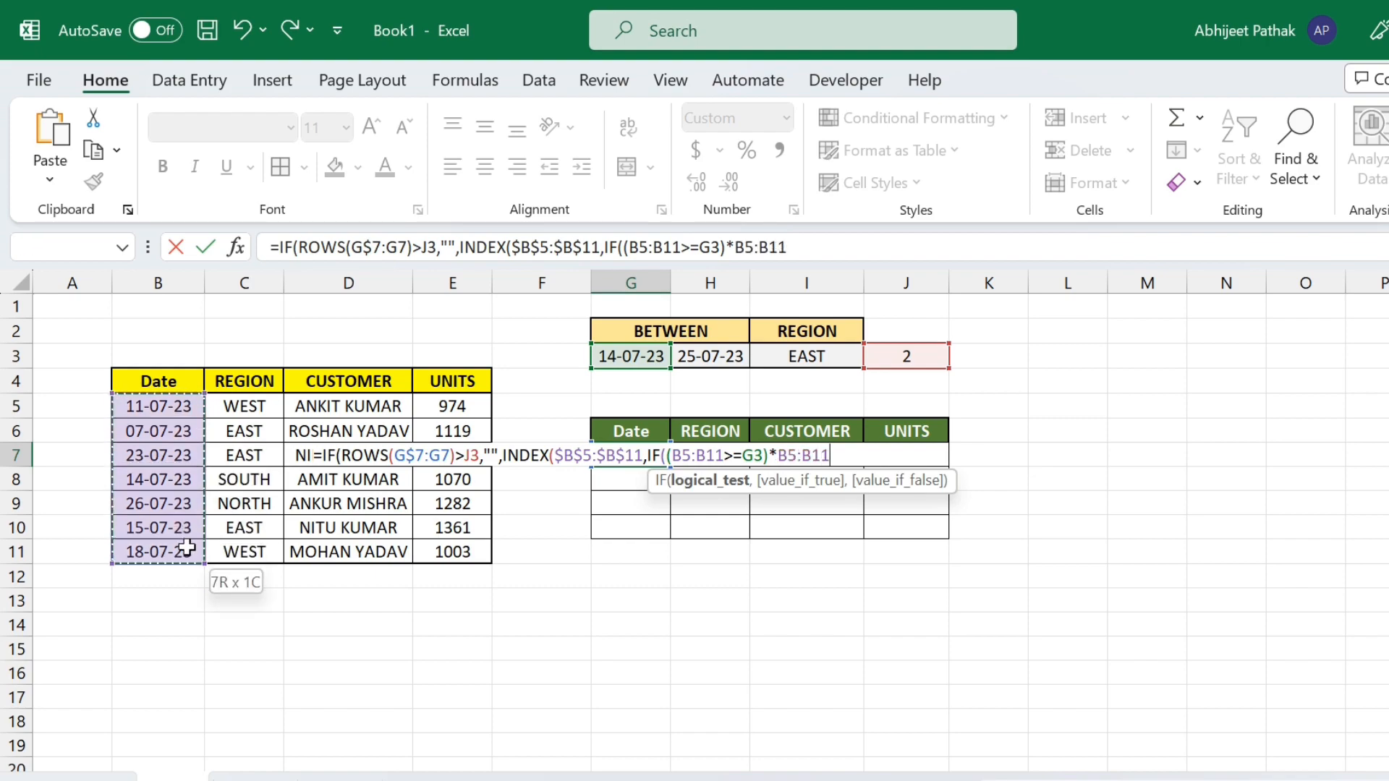
text(<=)
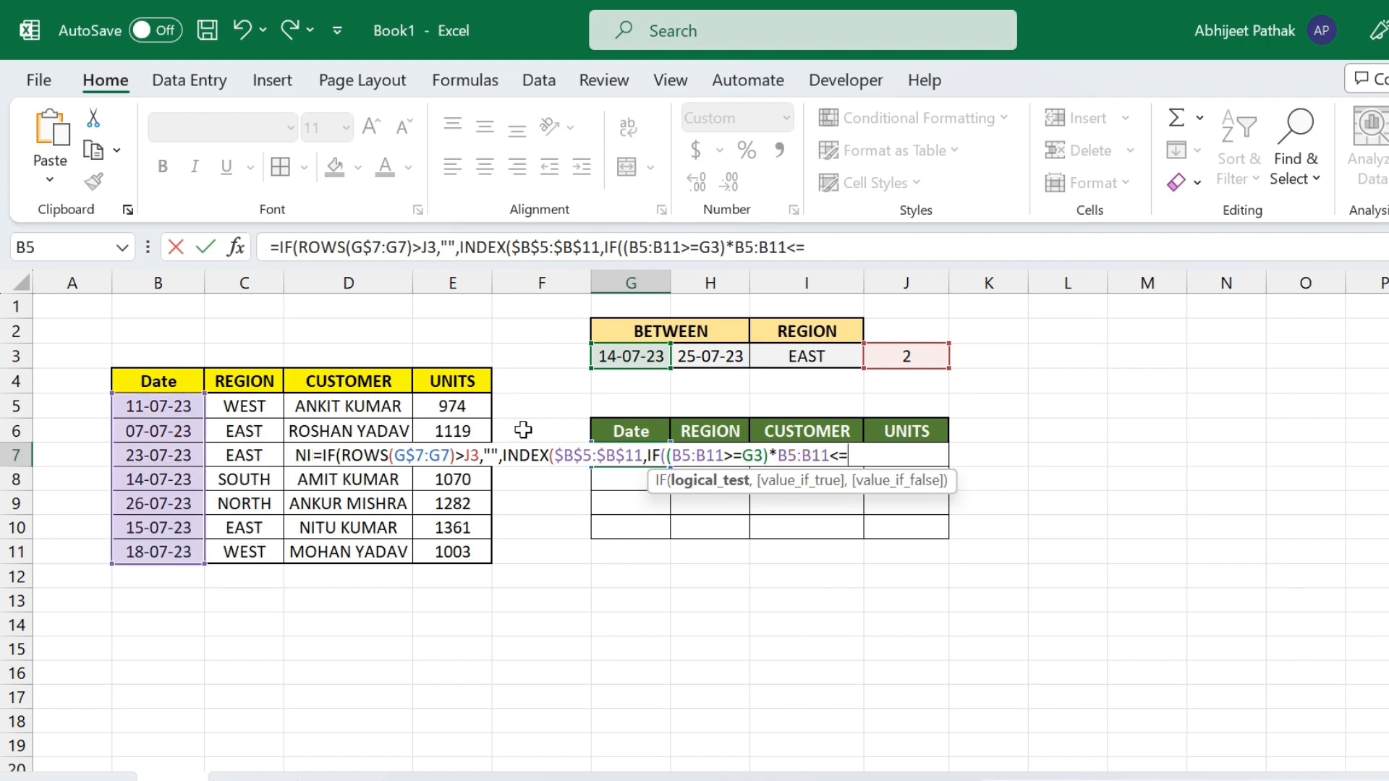
click(715, 360)
text()*)
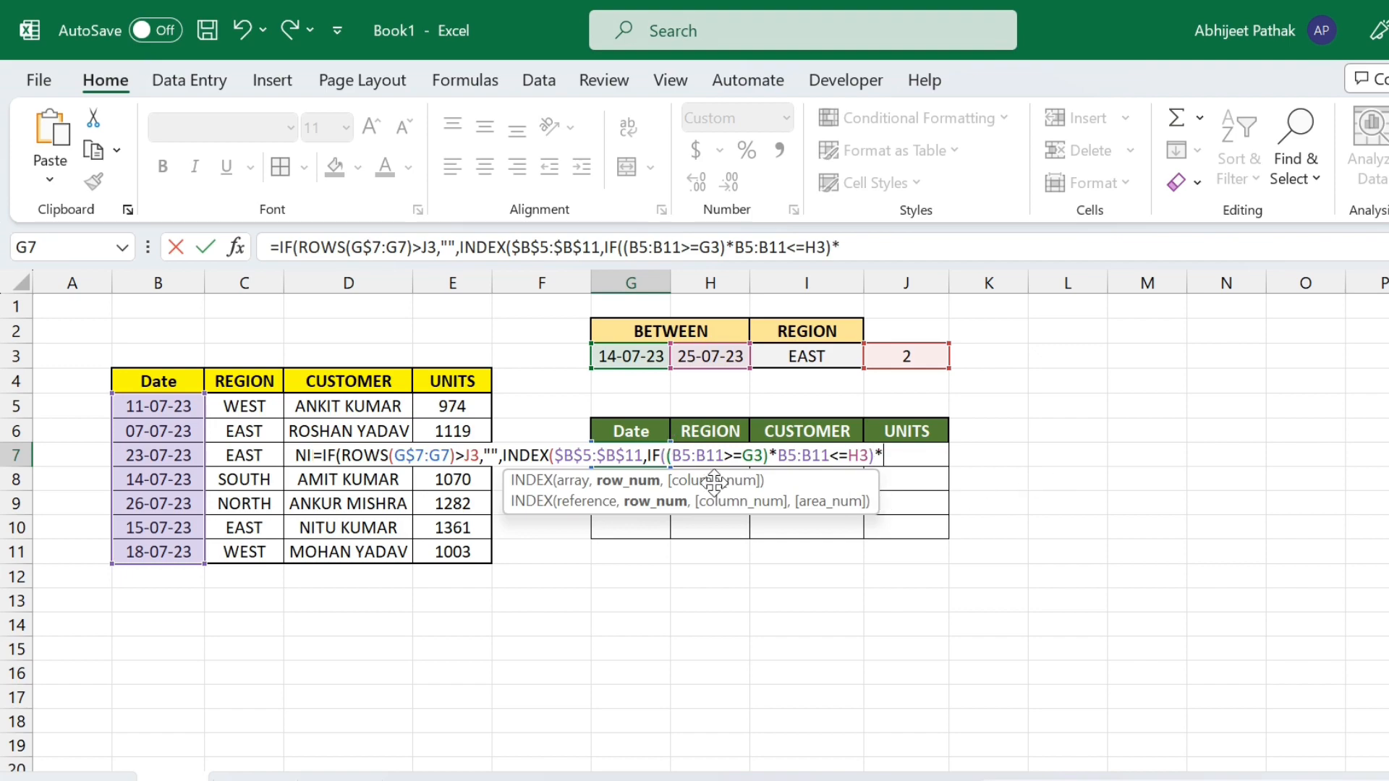
drag(255, 412, 256, 545)
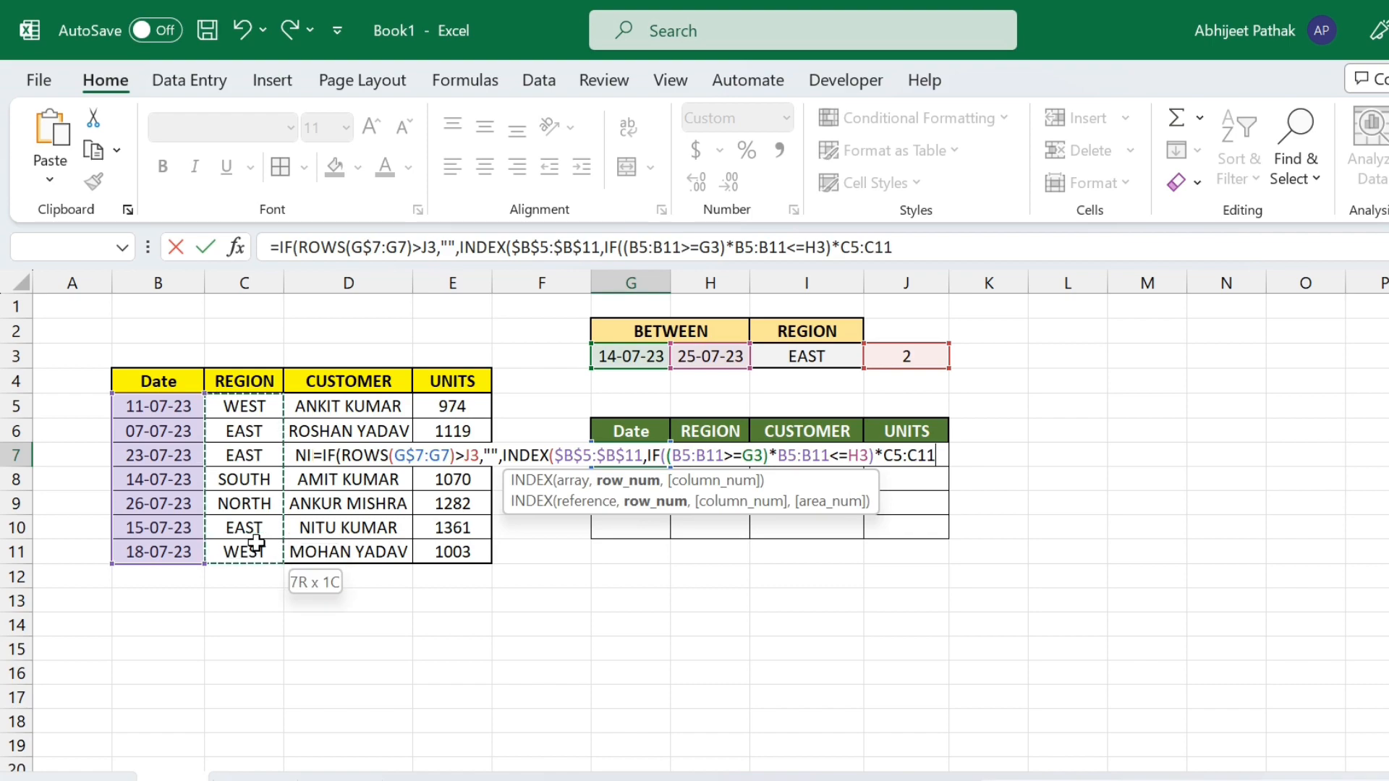
key(BackSpace)
key(BackSpace)
key(BackSpace)
key(BackSpace)
key(BackSpace)
key(BackSpace)
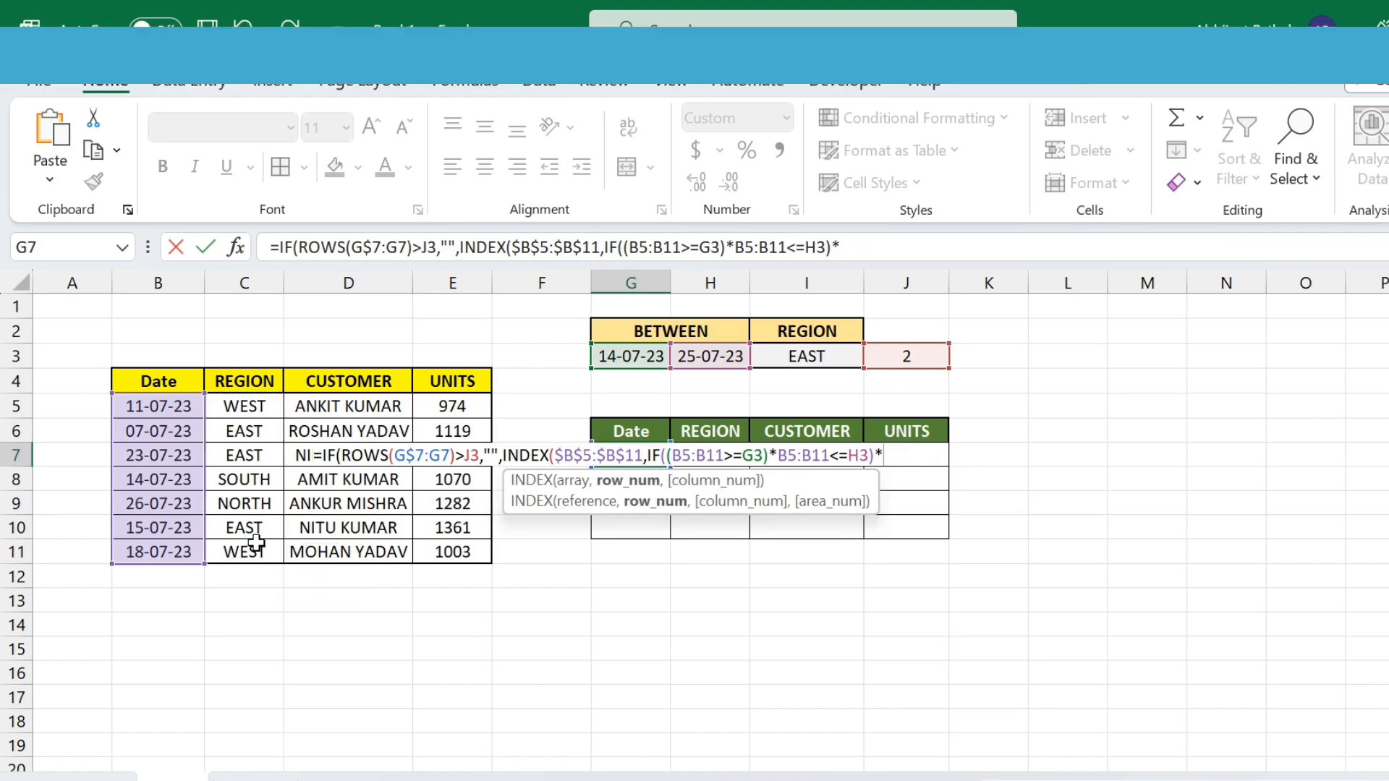
Add the region condition (C5:C11=I3) and insert the missing opening parenthesis before B5:B11<=H3.
text(()
drag(256, 411, 255, 544)
text(=)
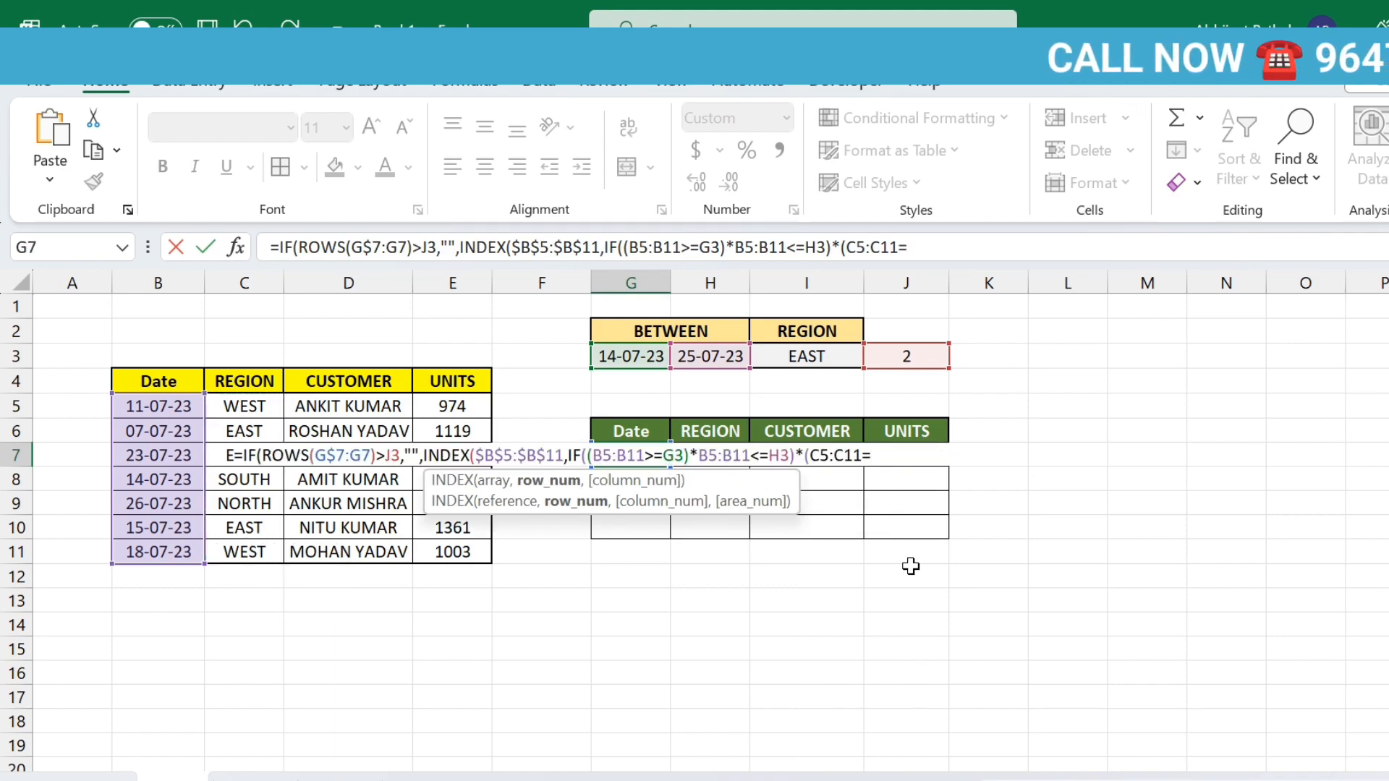
click(814, 362)
text())
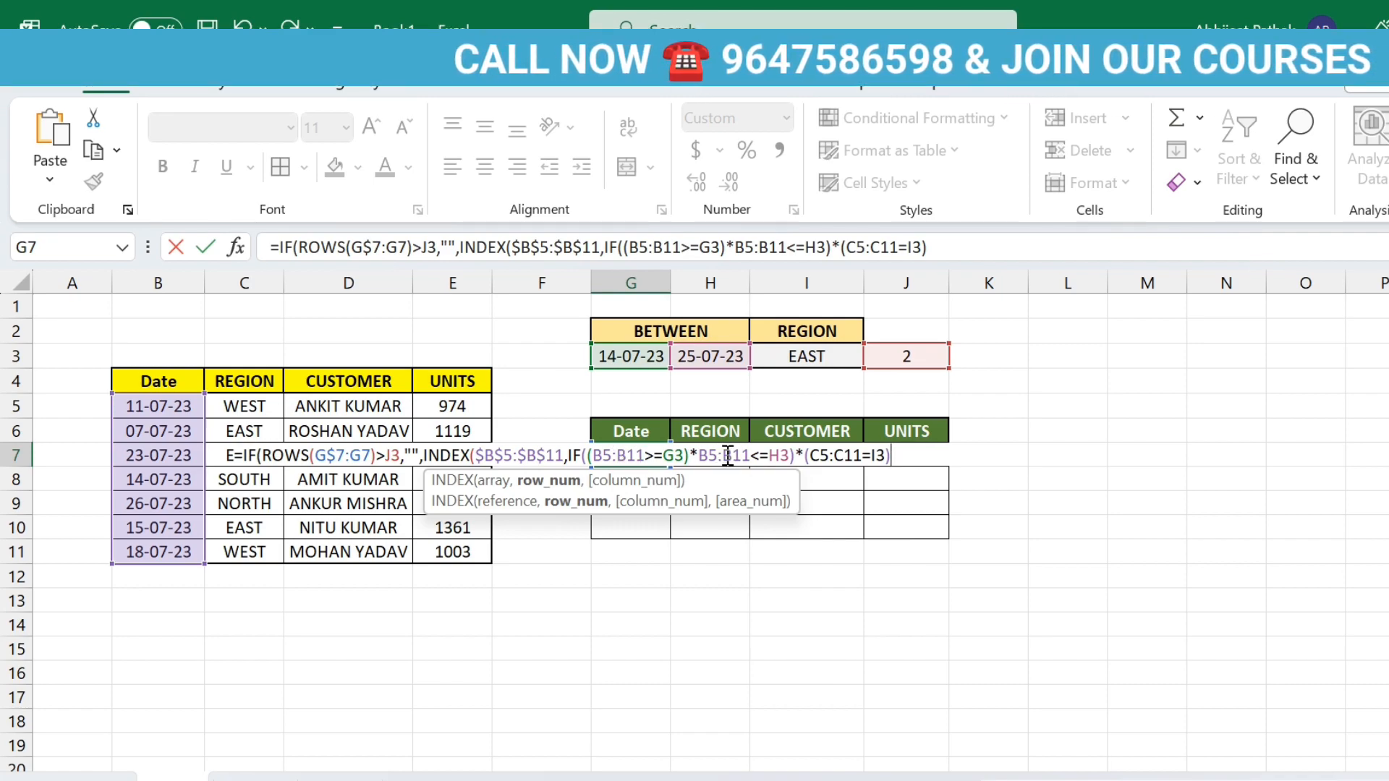
click(698, 454)
text(()
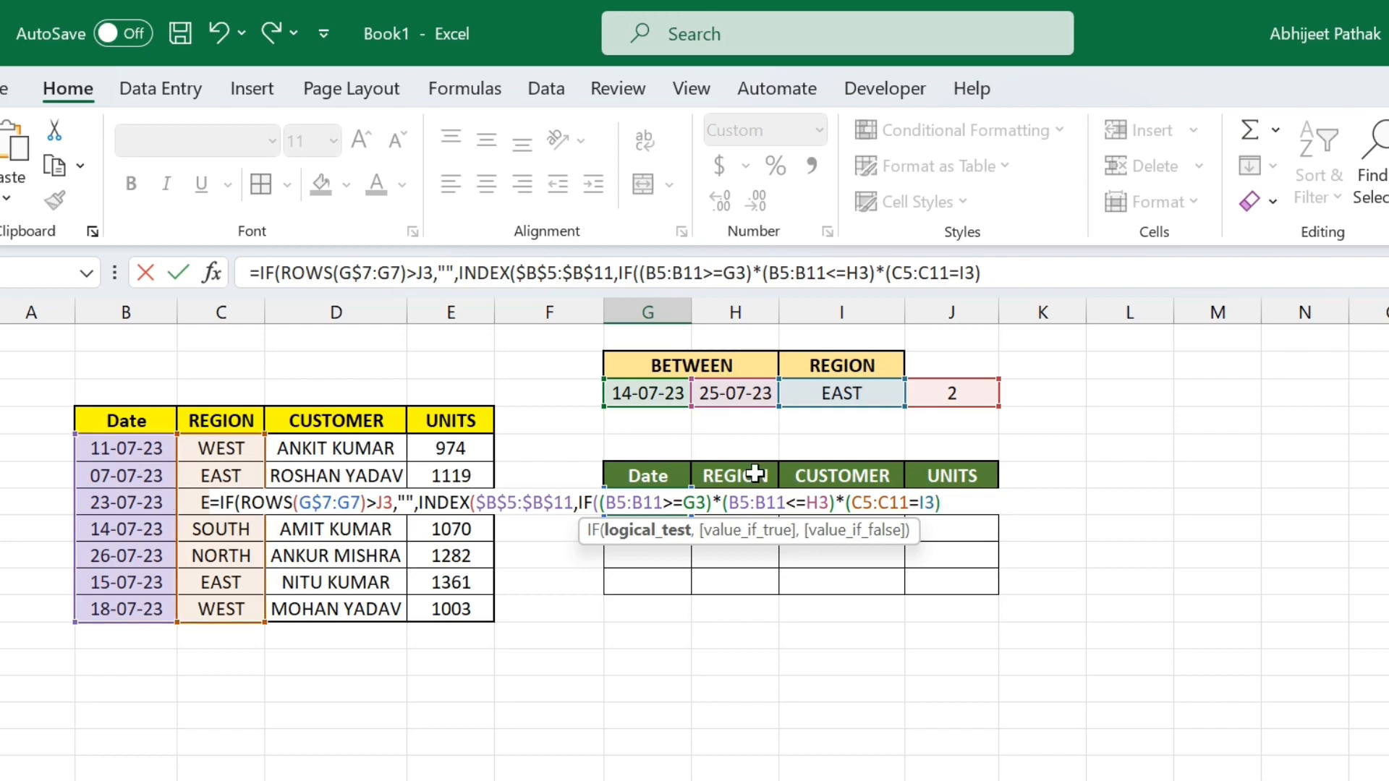
Begin the nested IF's value if true with ROW($B$5:$B$11) followed by a minus sign.
text(,)
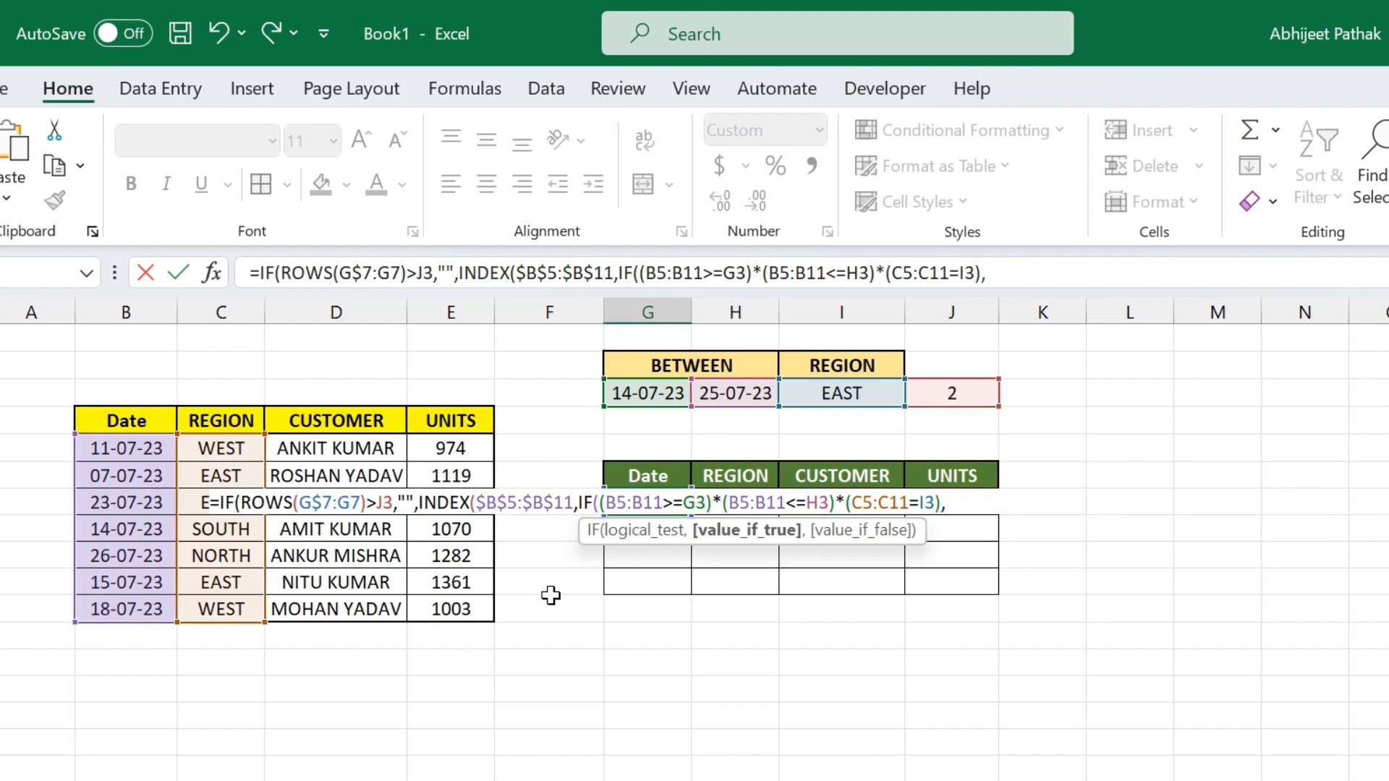
text(ROW()
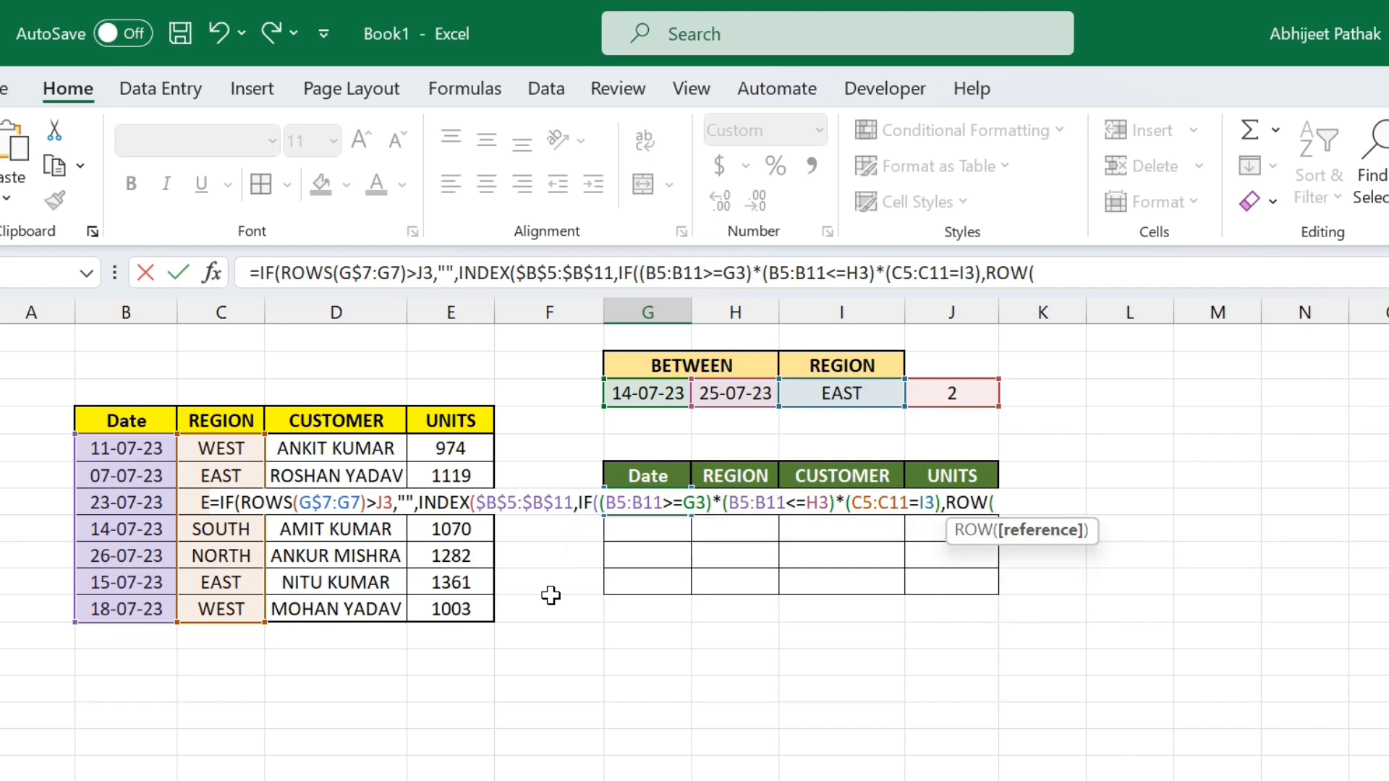
drag(102, 448, 125, 609)
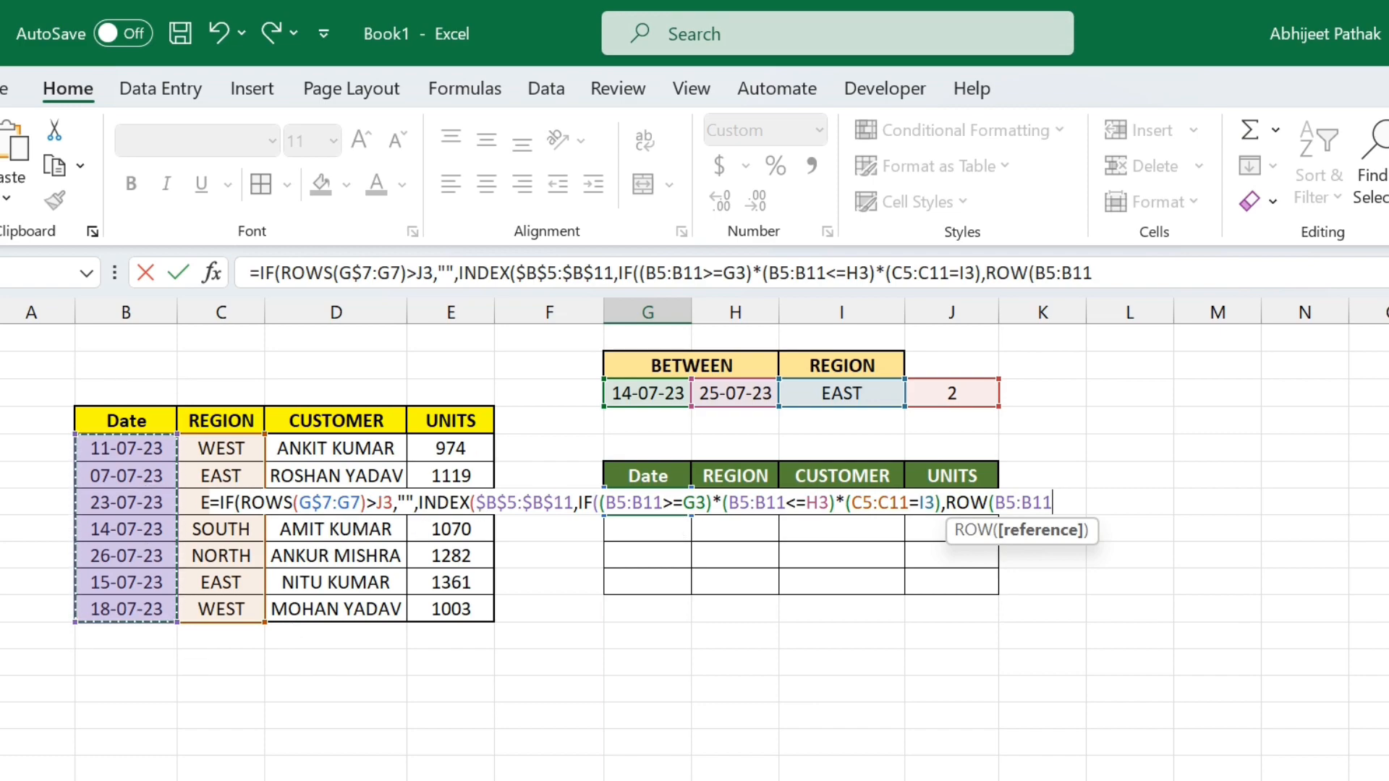
key(F4)
text()-)
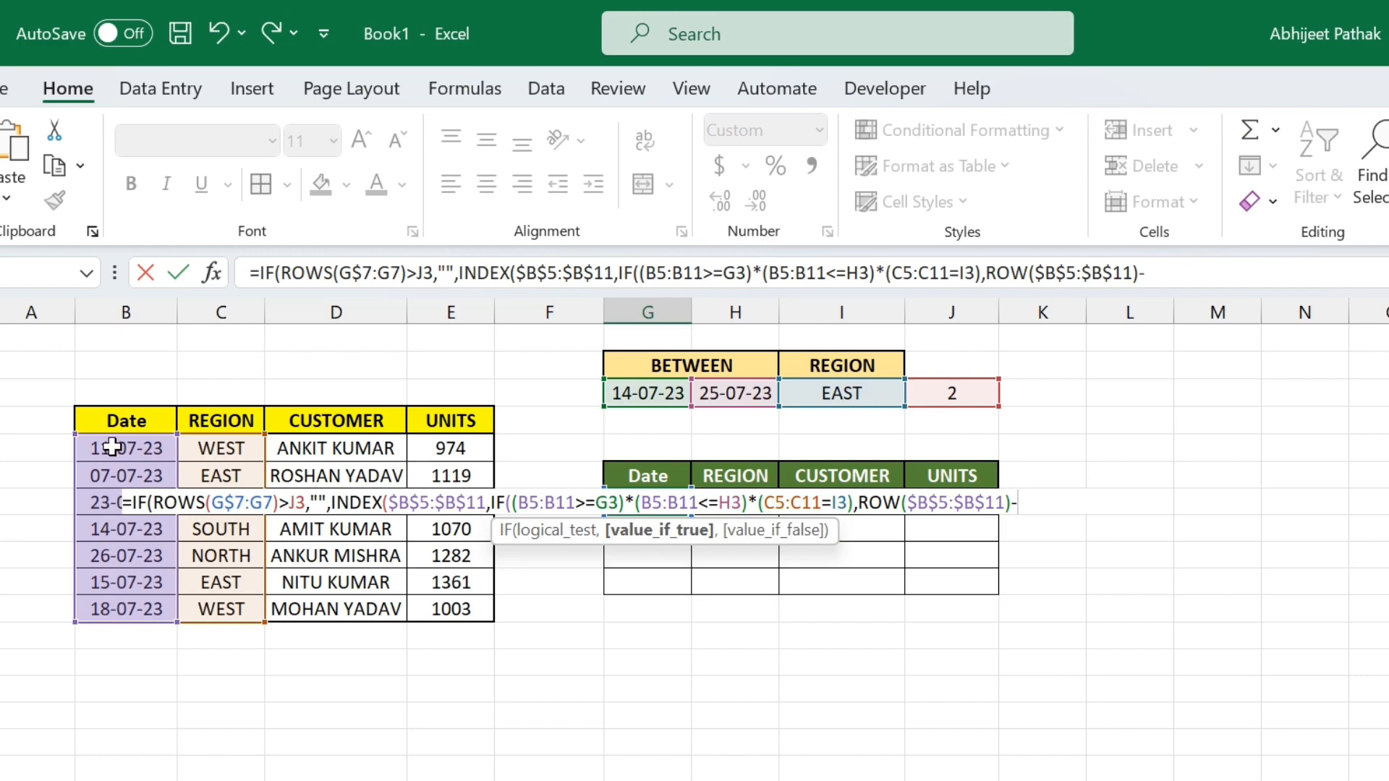
Subtract the header row with ROW($B$4), using an absolute reference, and close the nested IF.
text(ROS)
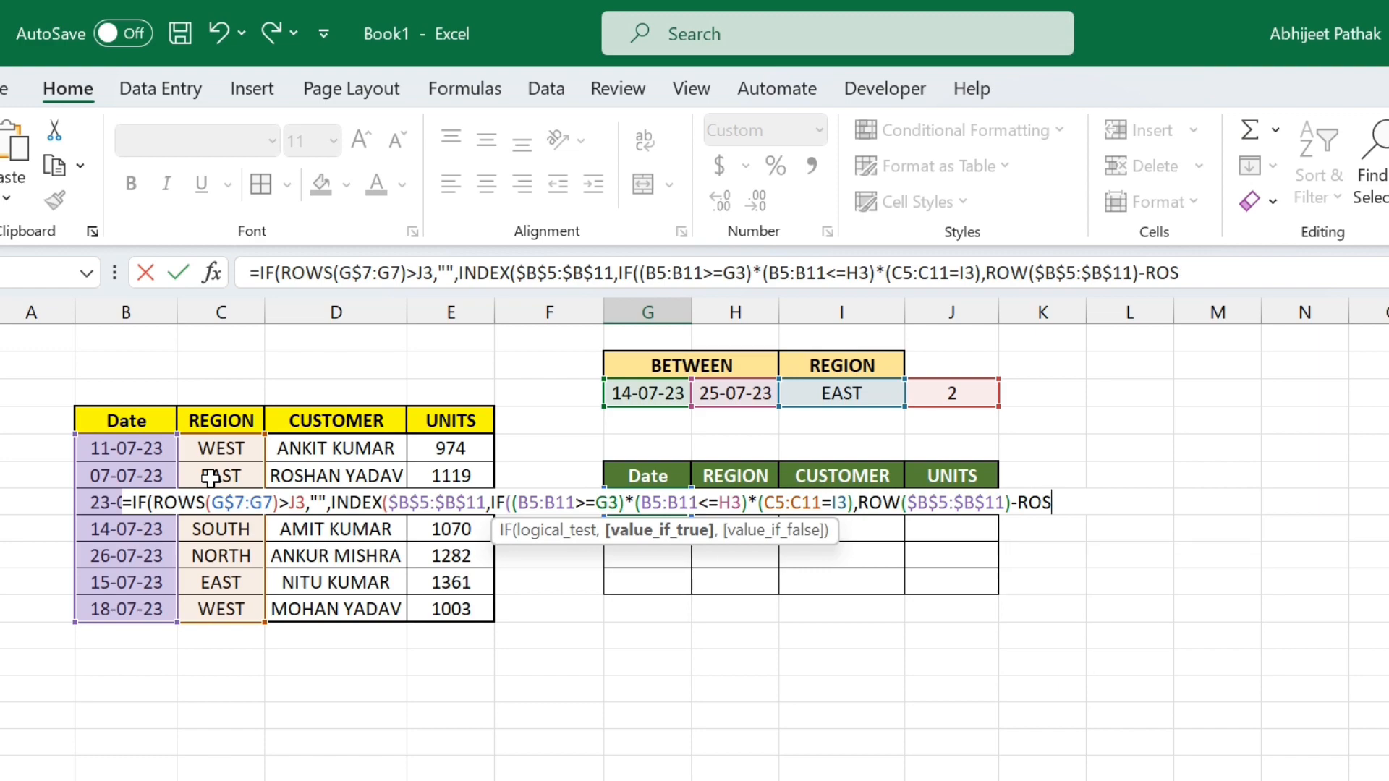
key(BackSpace)
text(W()
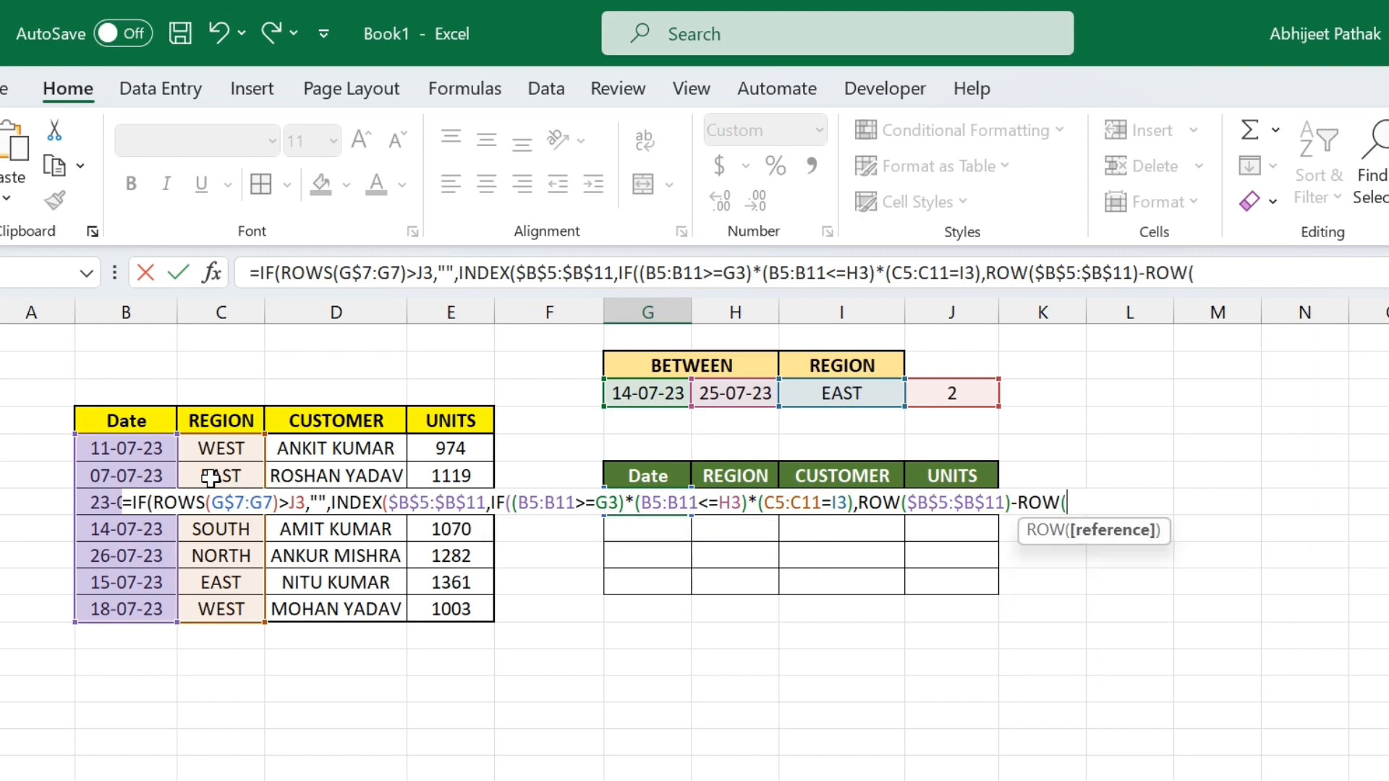
click(149, 420)
key(F4)
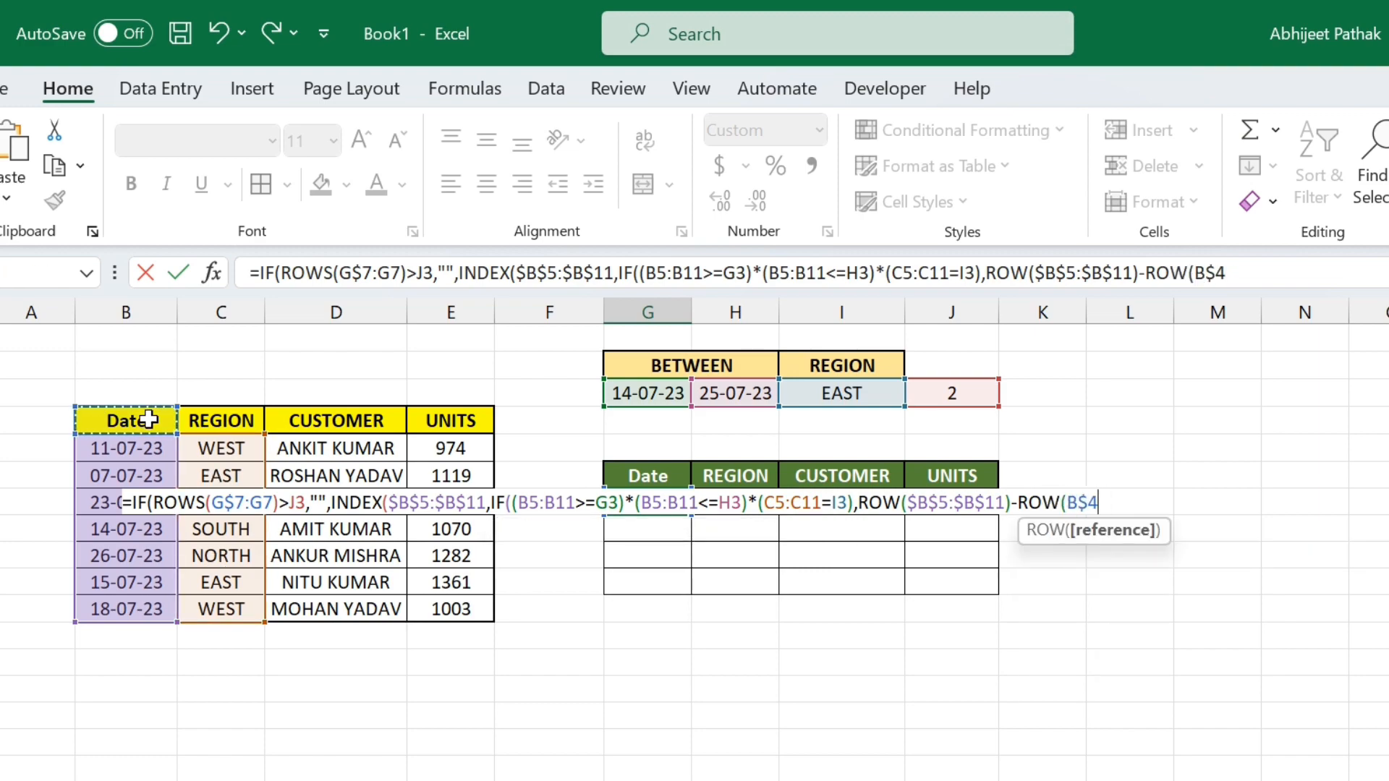
key(F4)
key(F4)
key(F4)
key(F4)
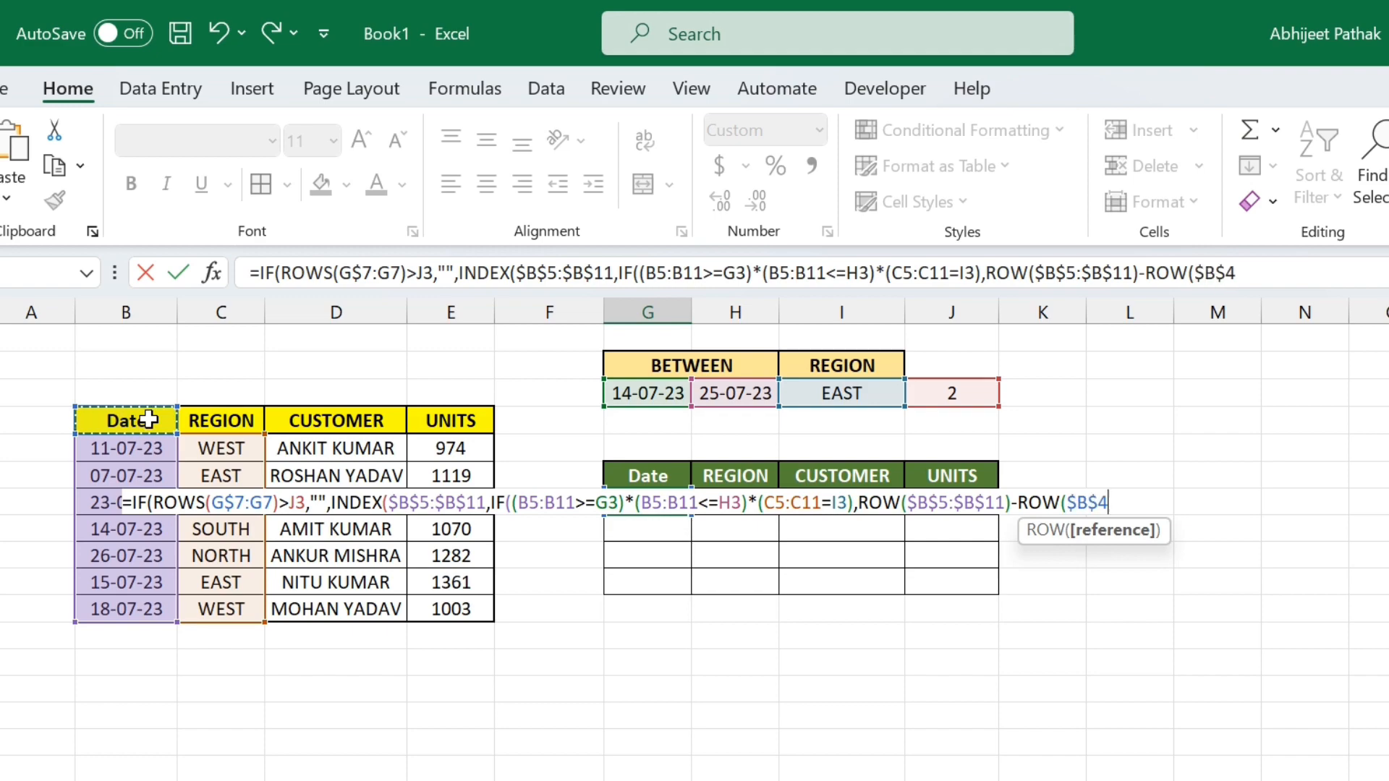
text())
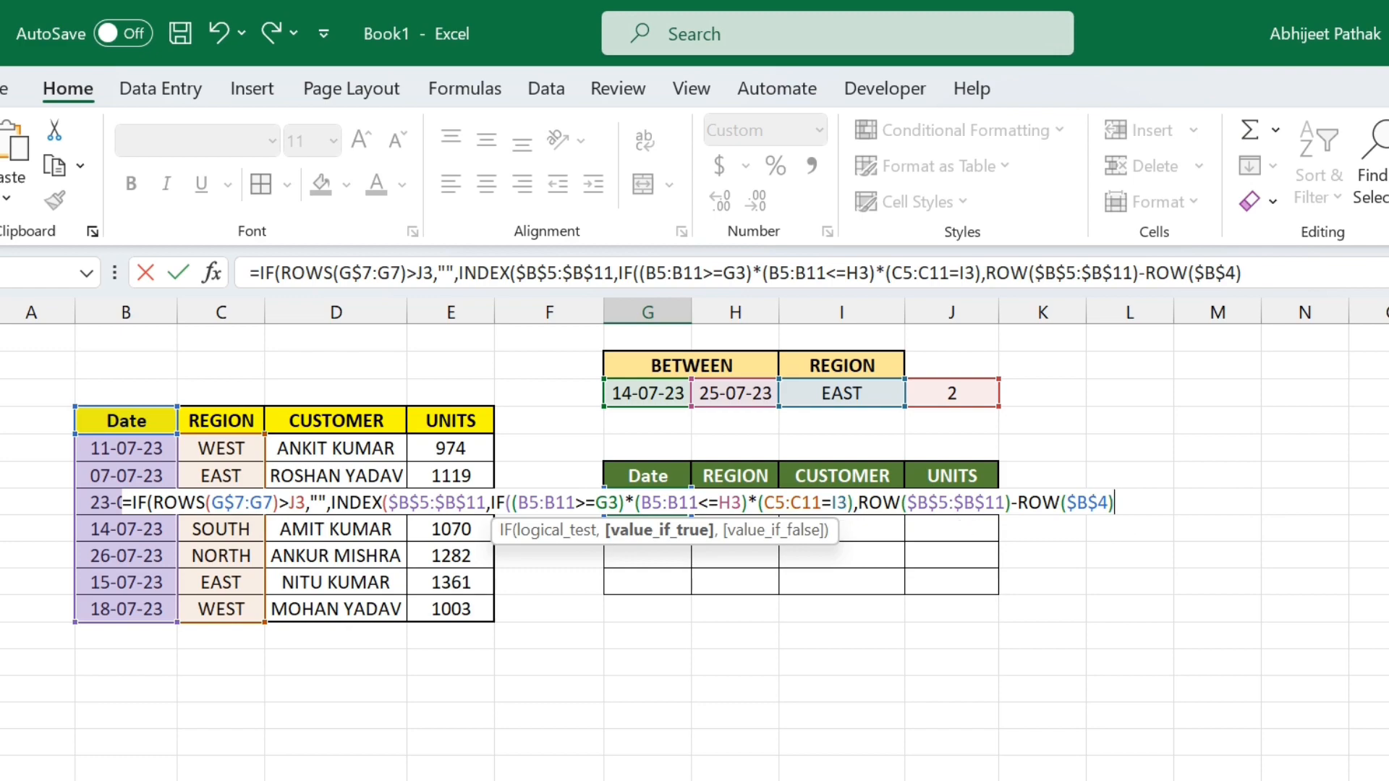
text())
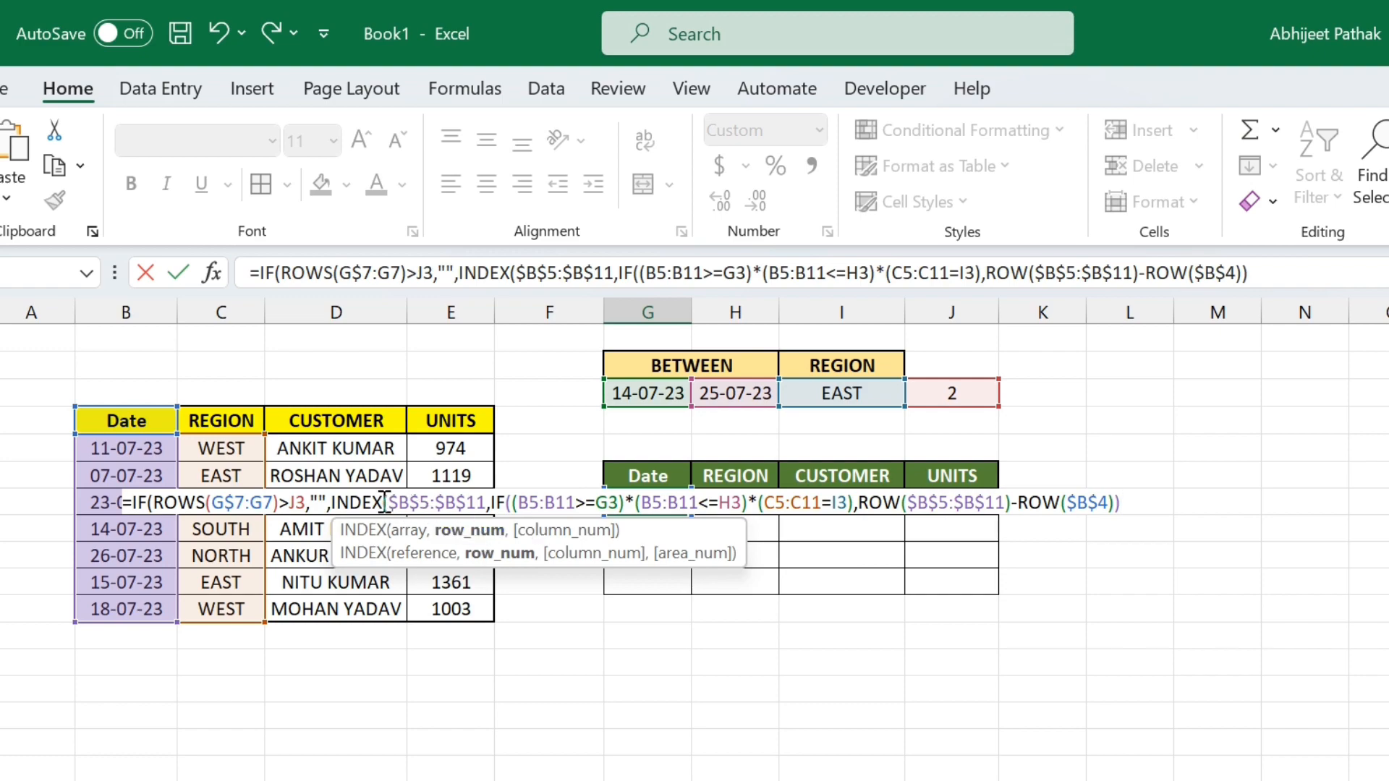
Evaluate the nested IF's logical test and the whole nested IF in place, restoring the formula after each check.
drag(515, 504, 844, 516)
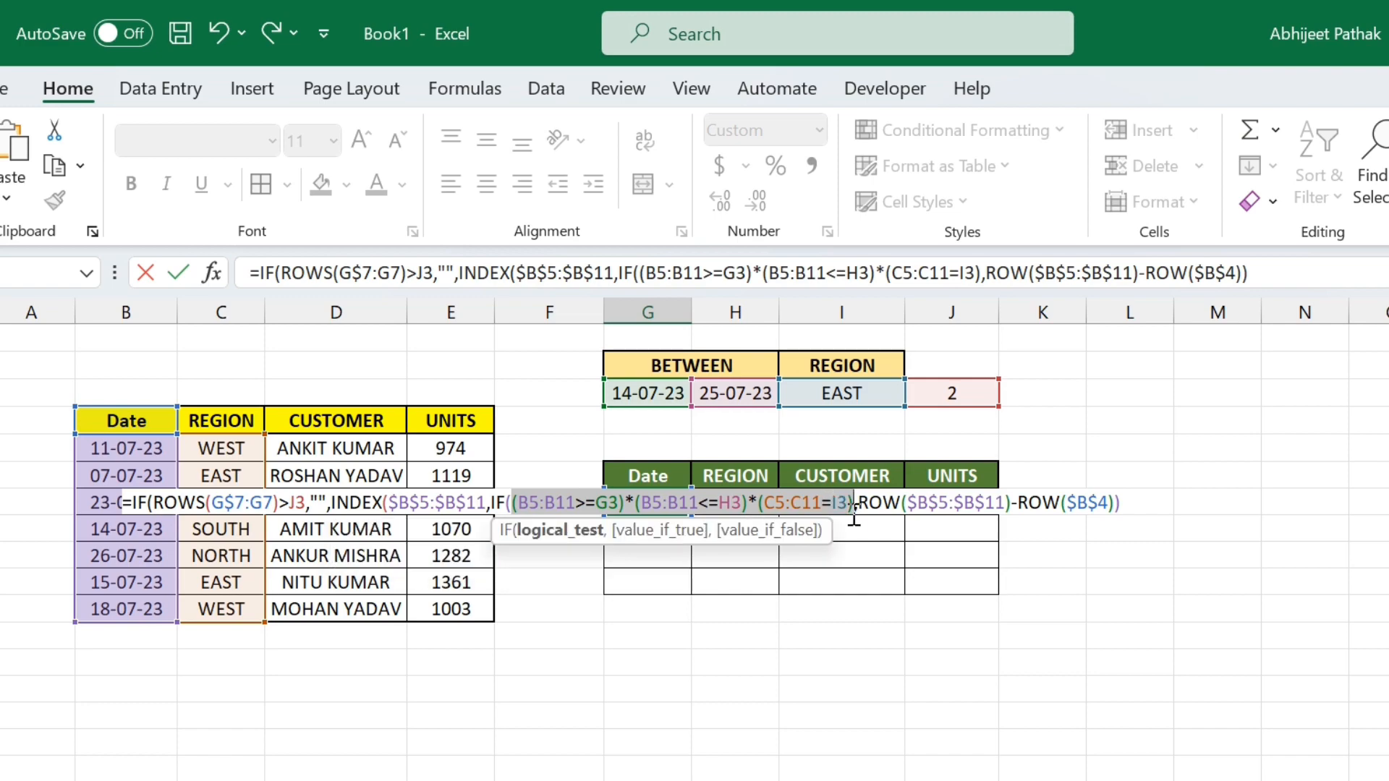
key(F9)
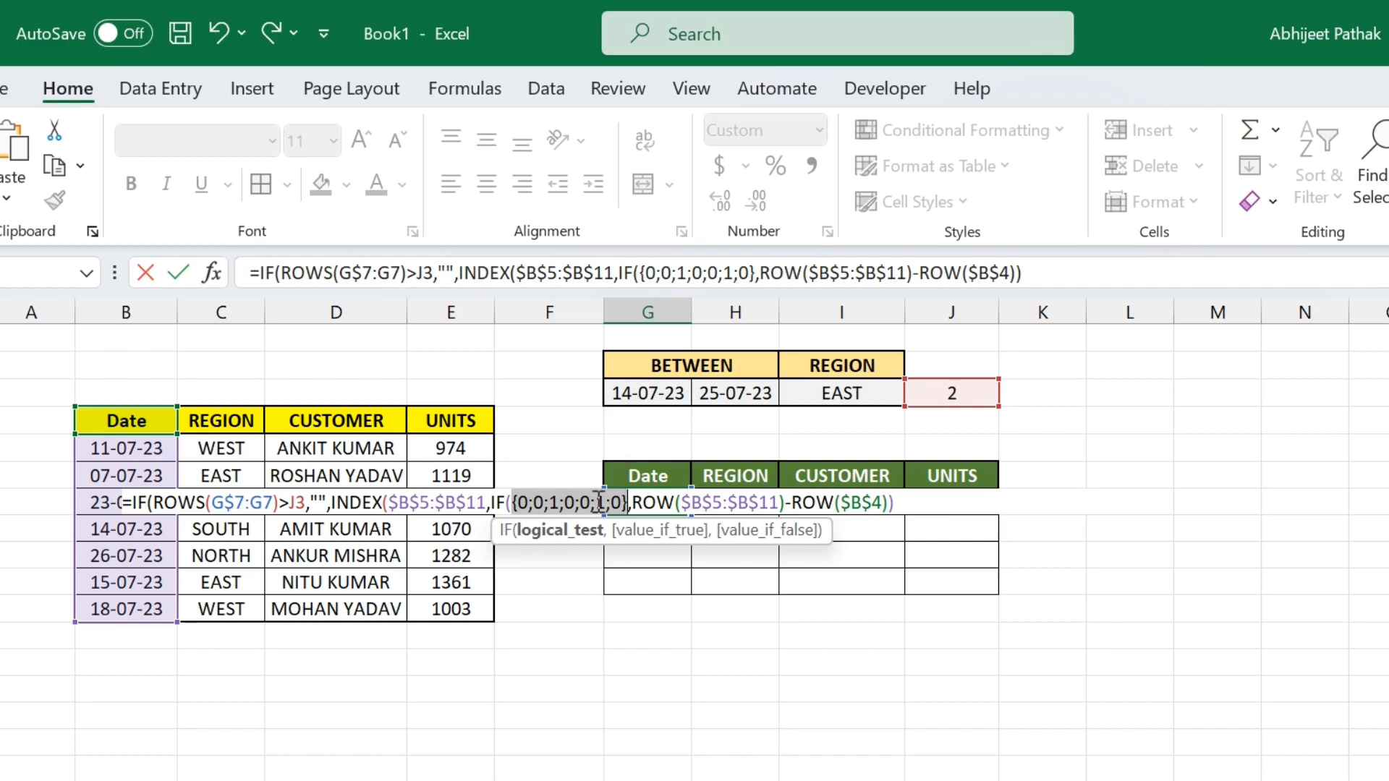
key(ctrl+z)
drag(494, 502, 1123, 507)
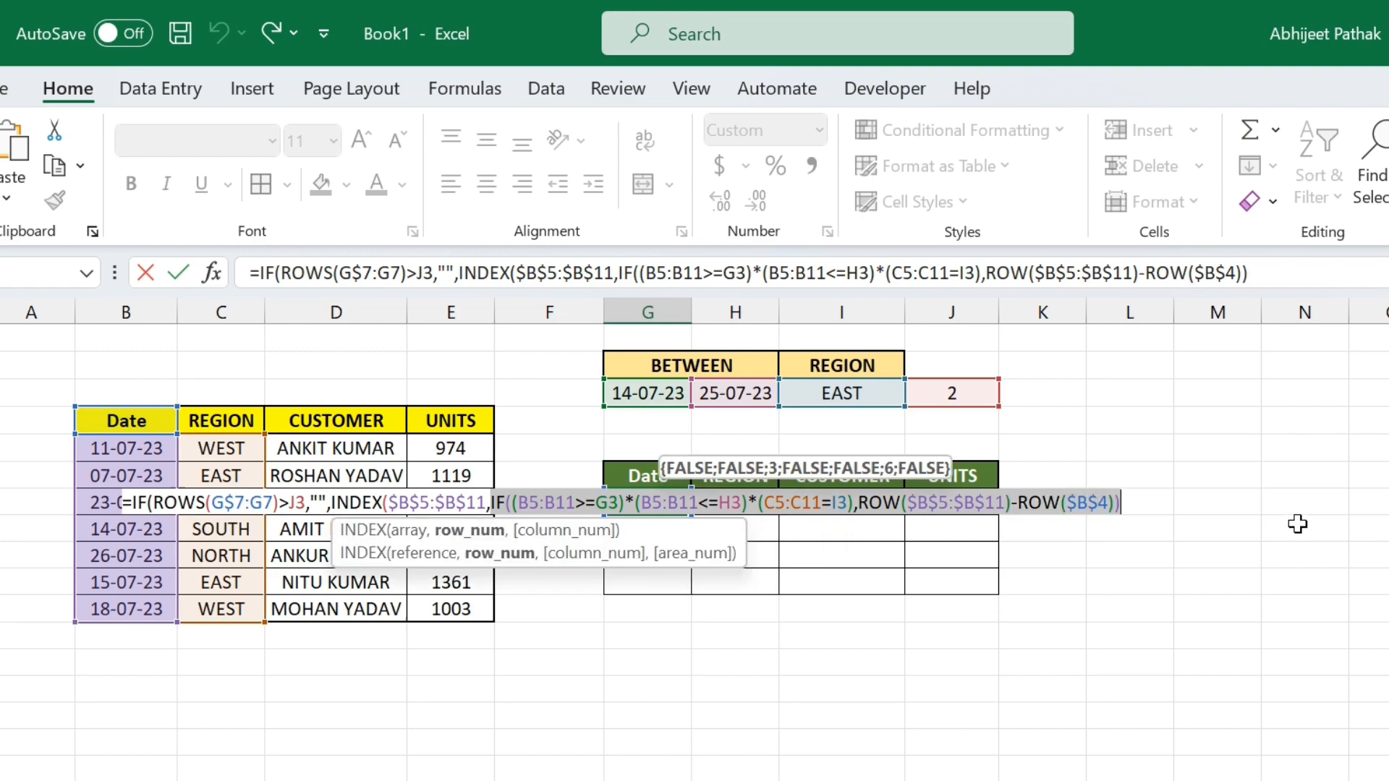
key(F9)
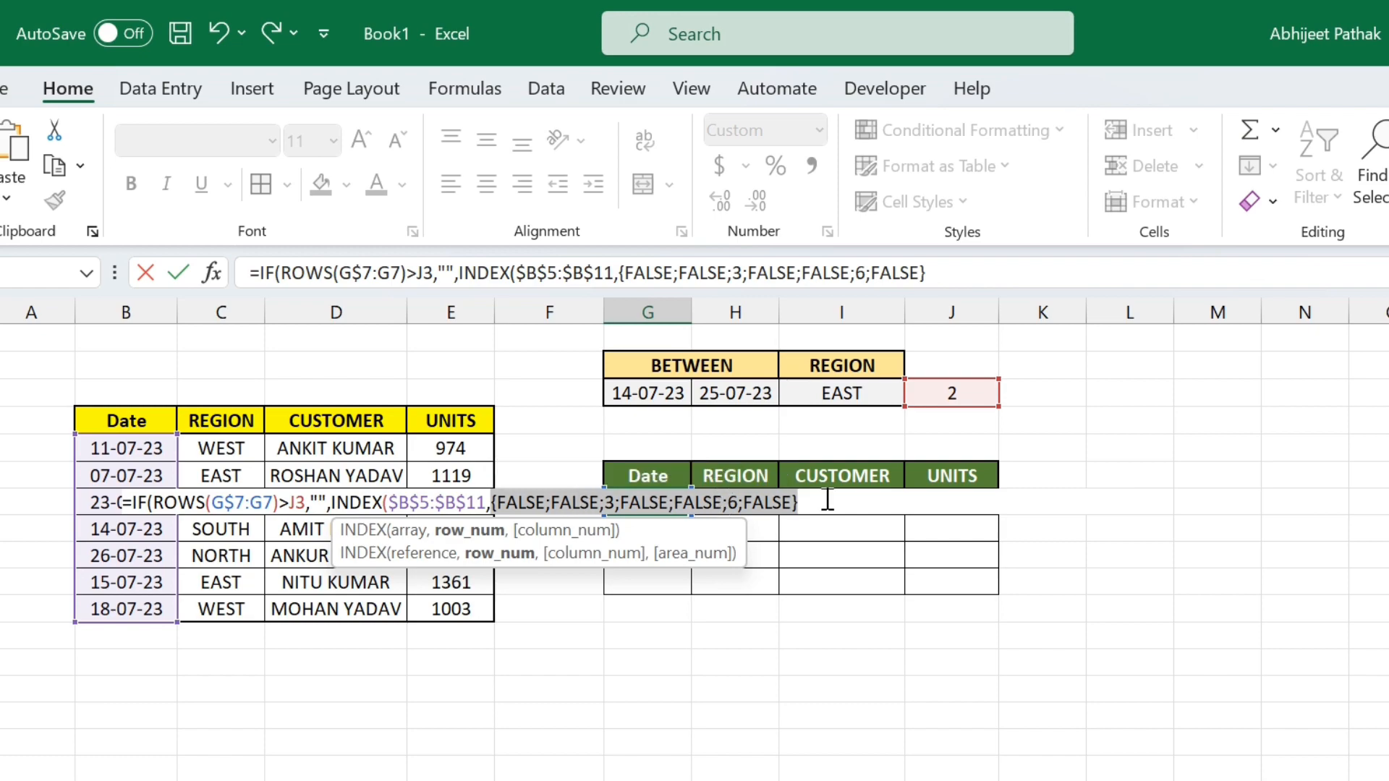
key(ctrl+z)
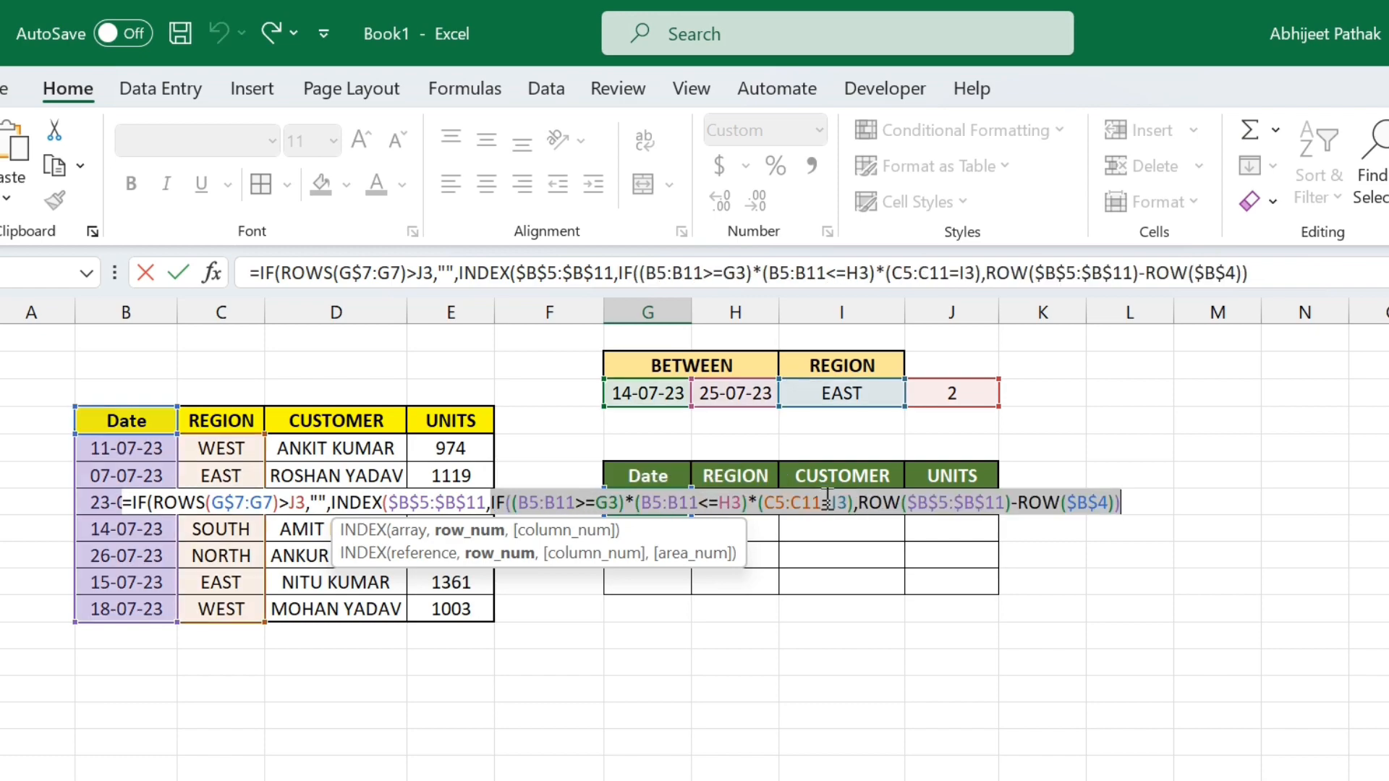
Wrap the nested IF in a SMALL function as its array argument and move on to the k argument.
click(492, 501)
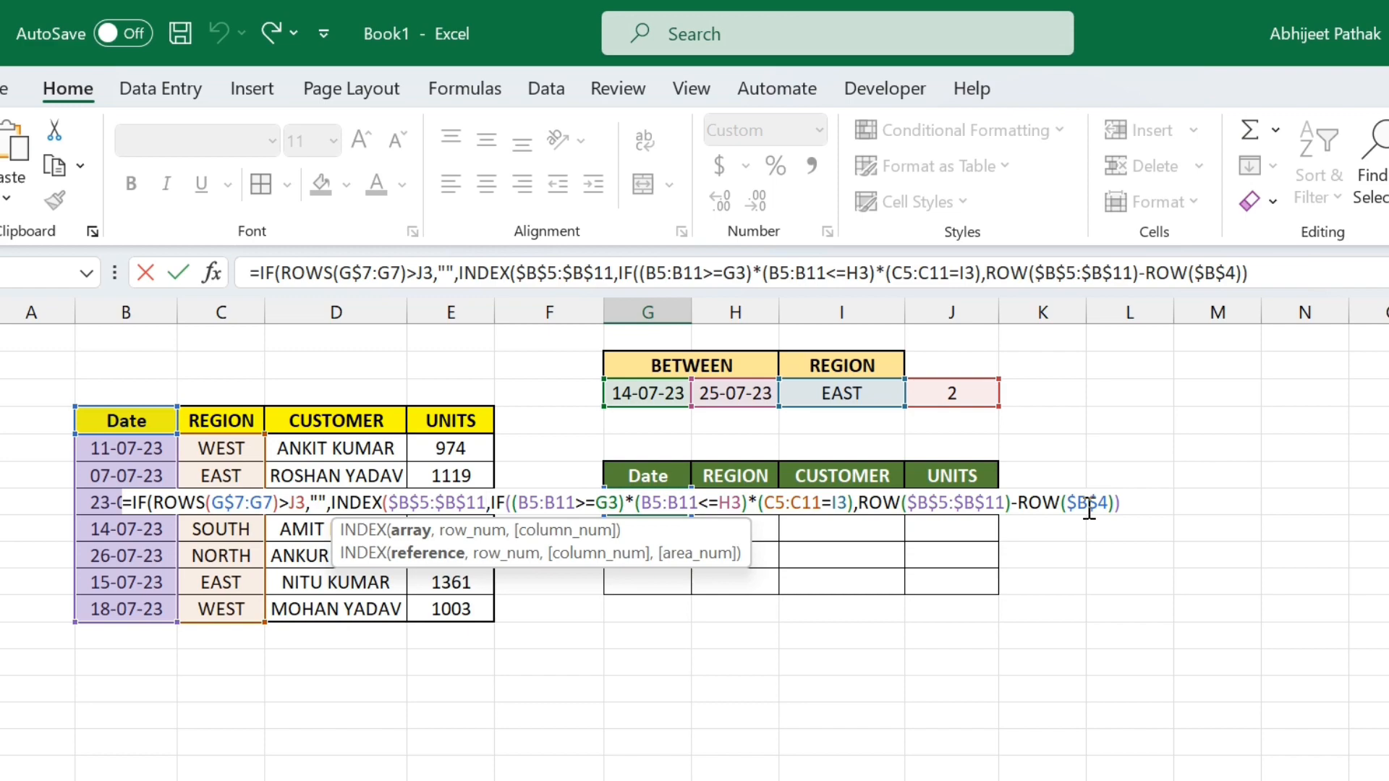
key(Right)
text(SMAL)
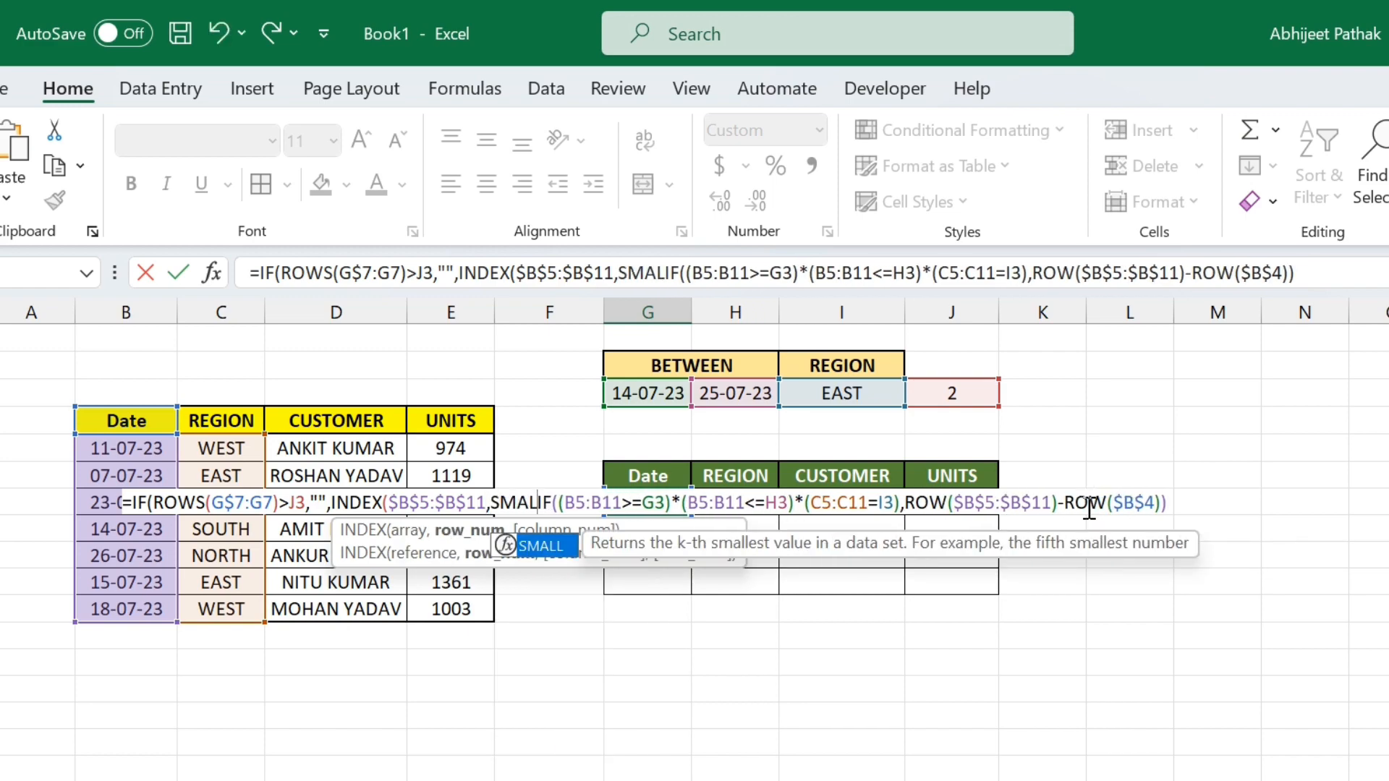
text(()
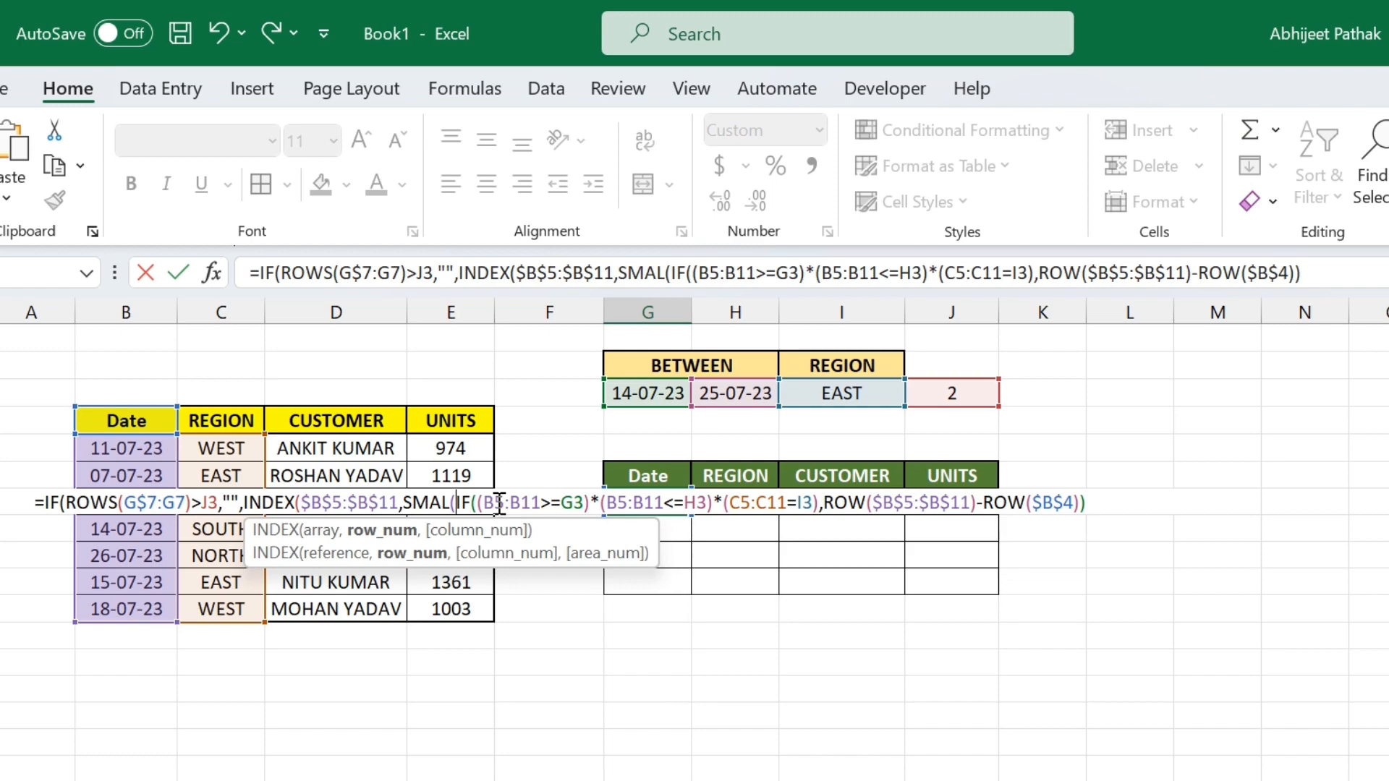
key(BackSpace)
text(L()
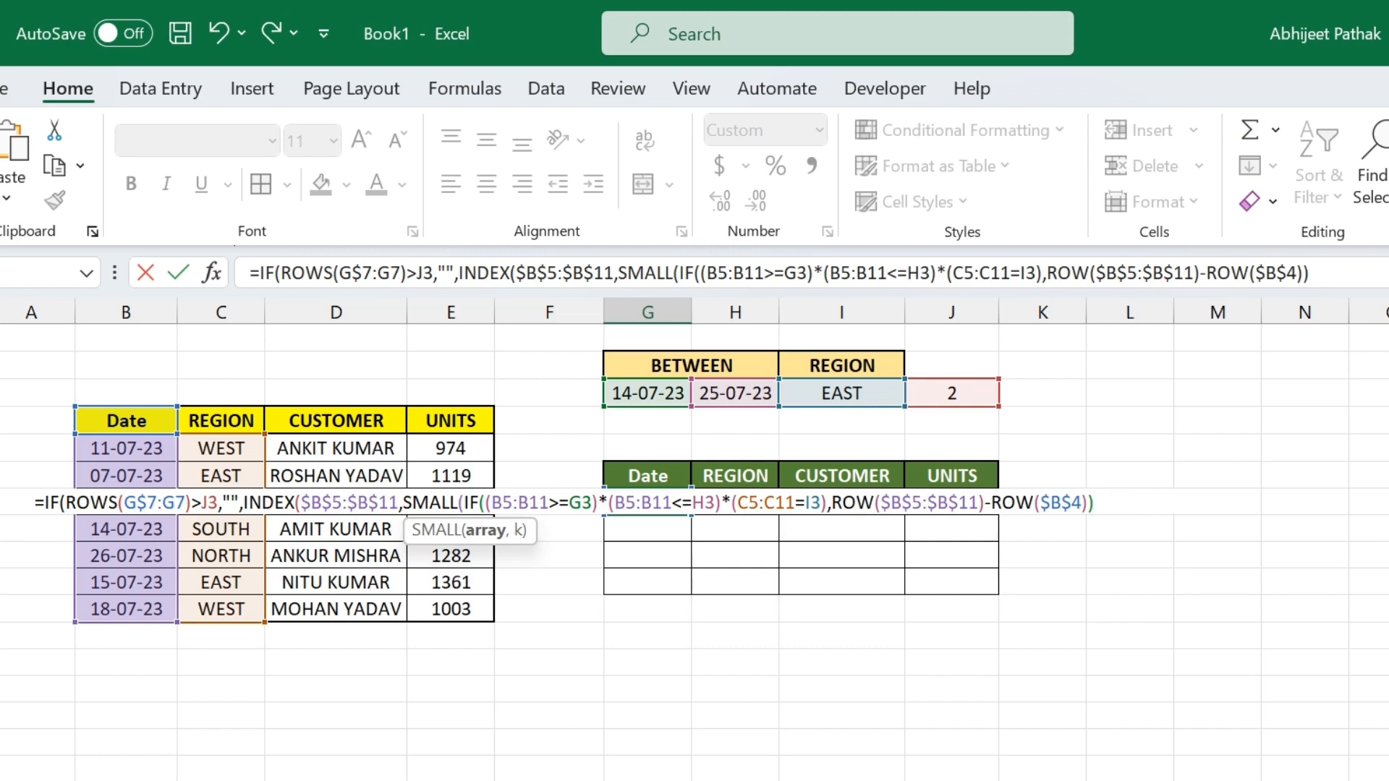
text(,)
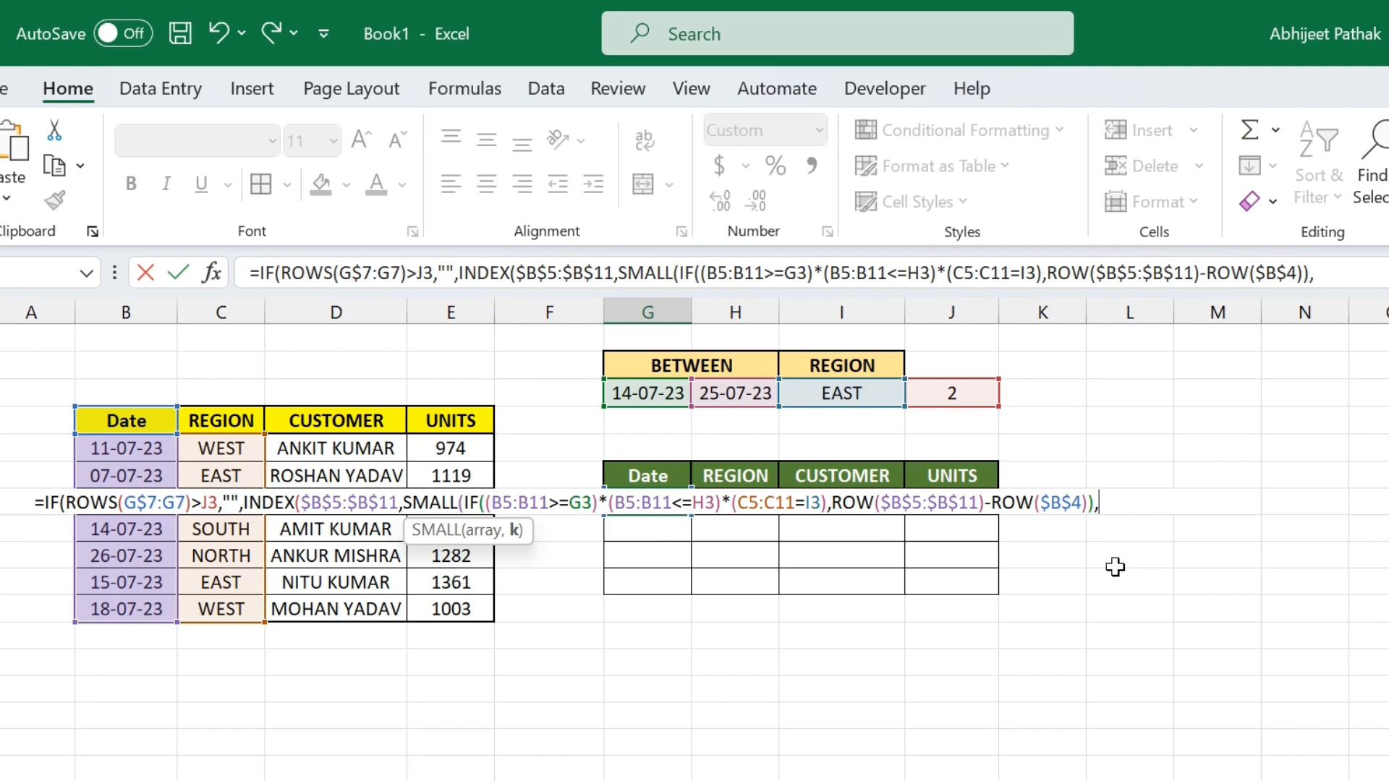
Enter ROWS(G$7:G7) as SMALL's k argument, locking only the starting row of the range.
text(ROWS)
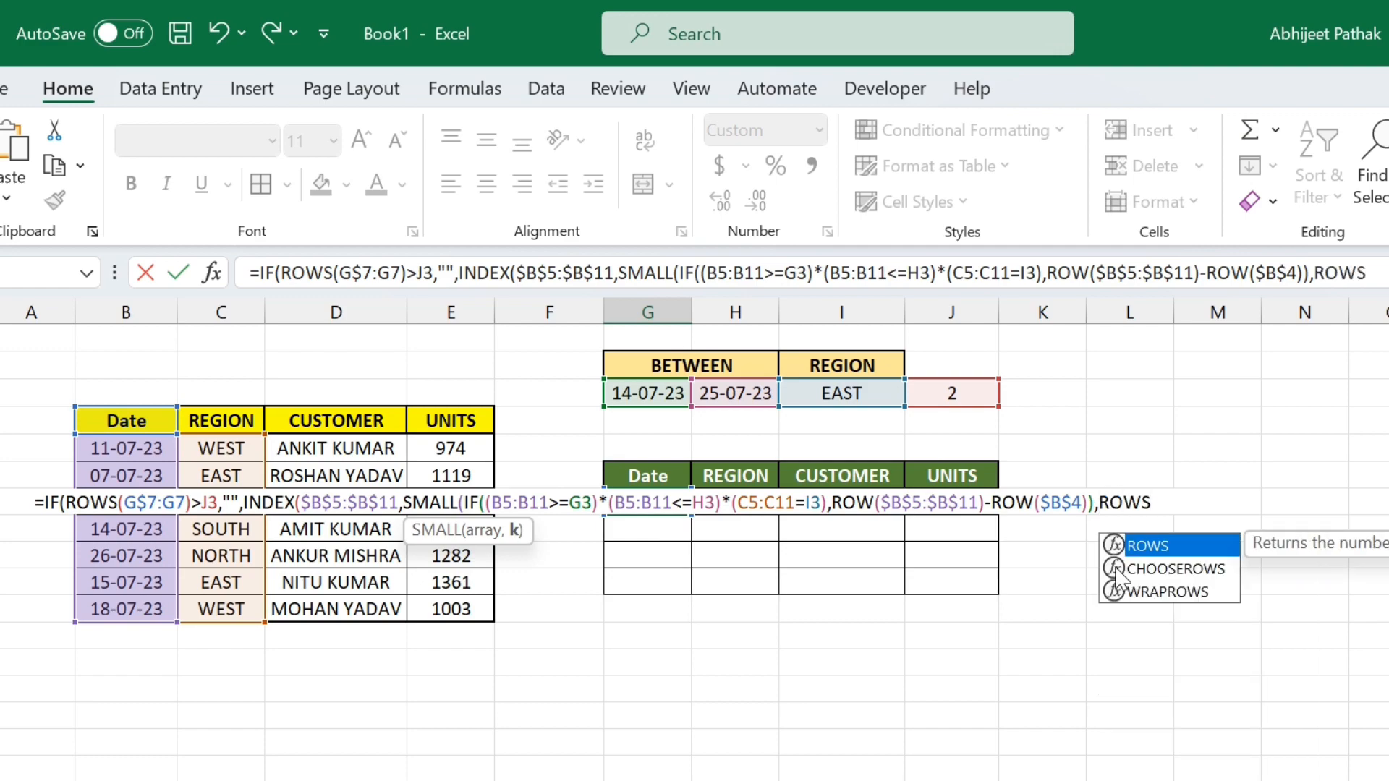
text(()
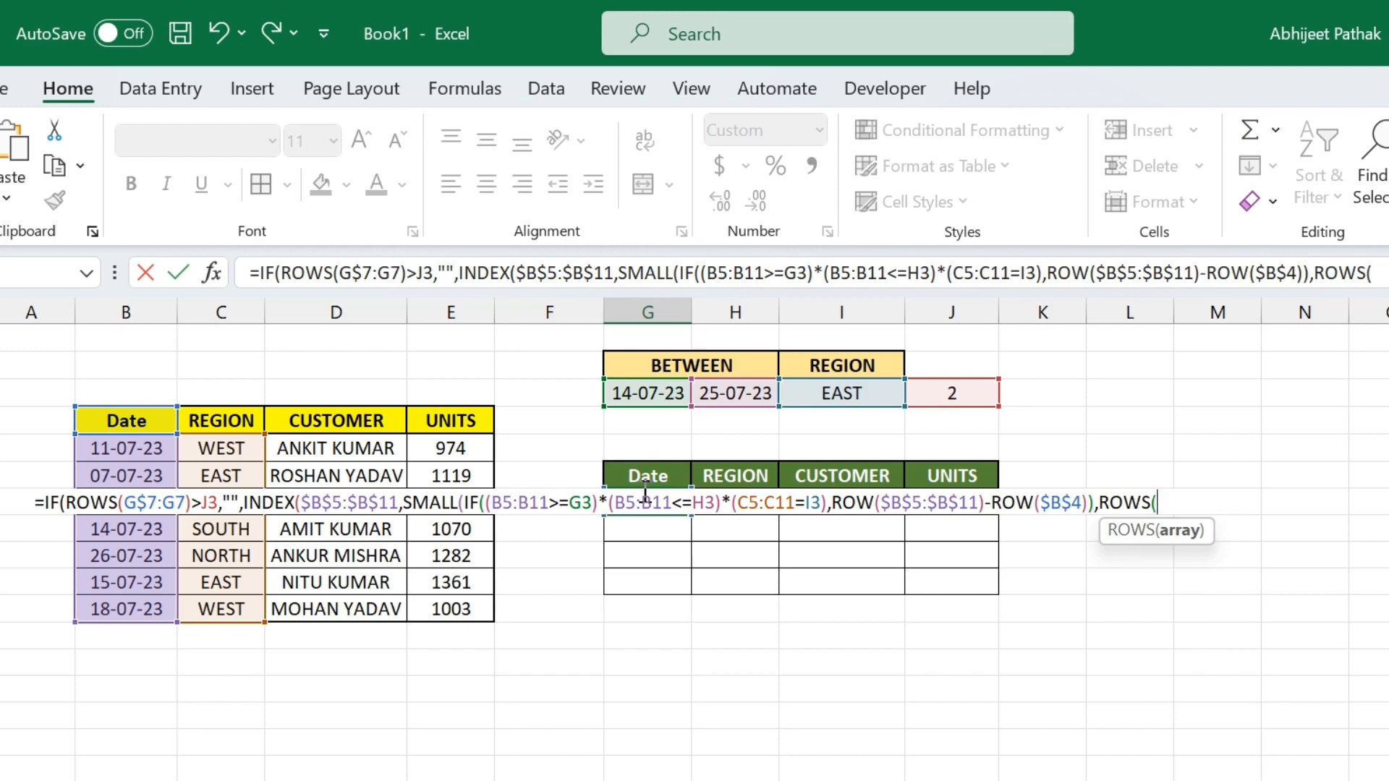
text(G)
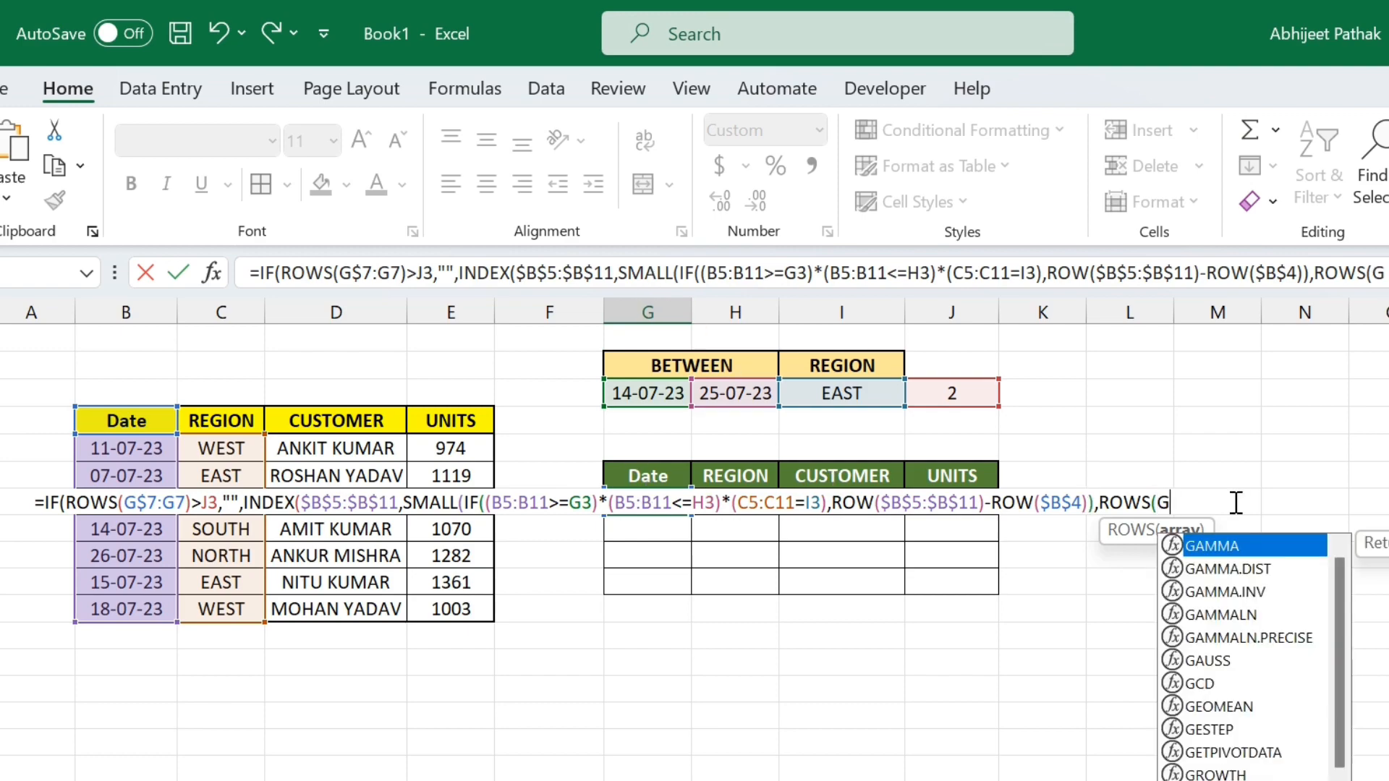
text(7:G)
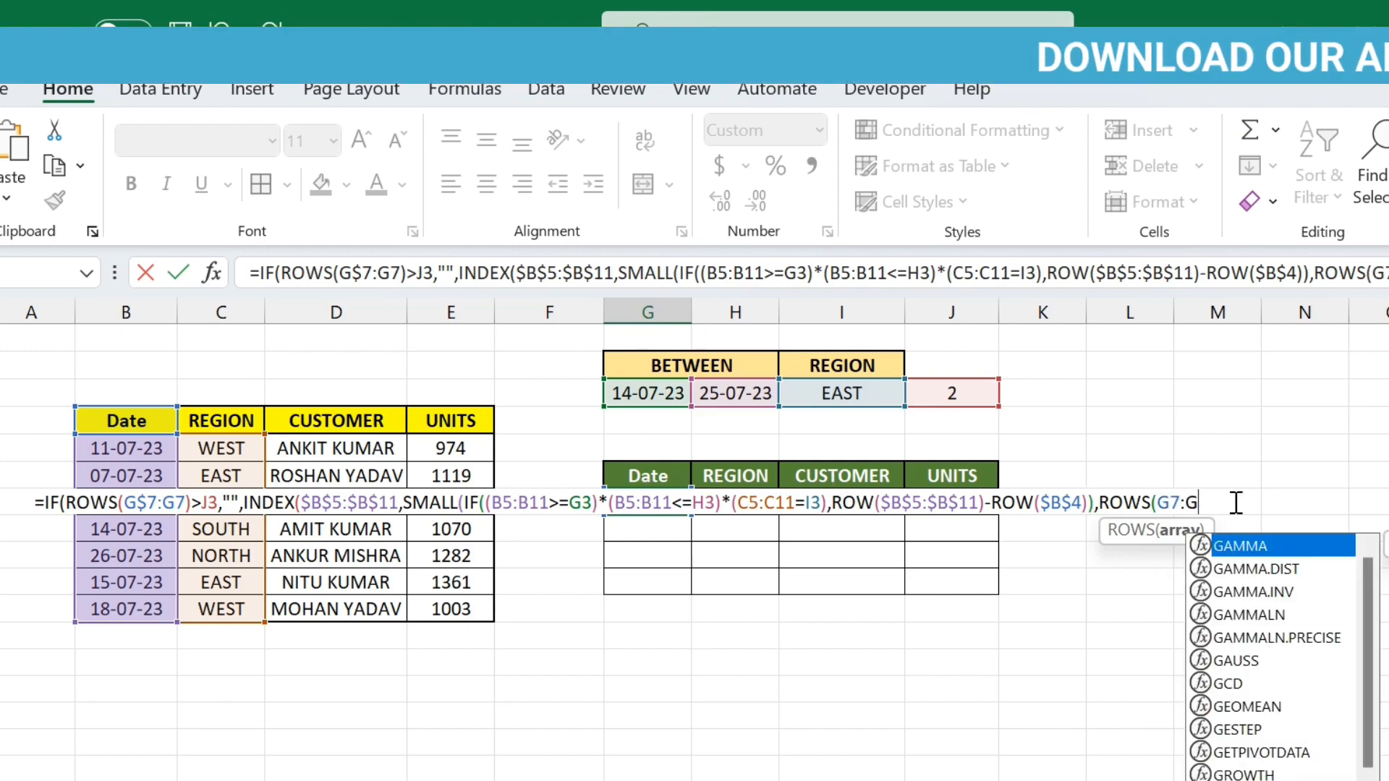
text(7)
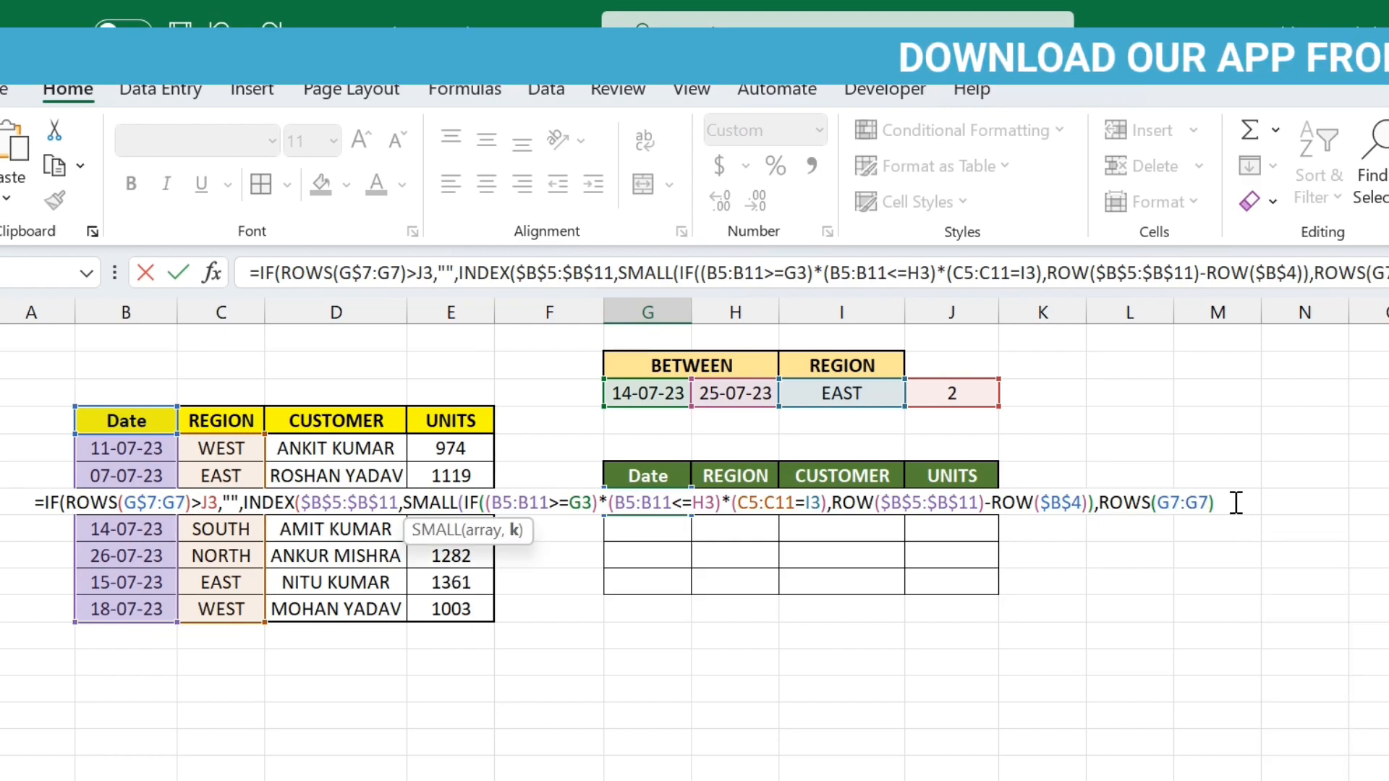
click(1169, 503)
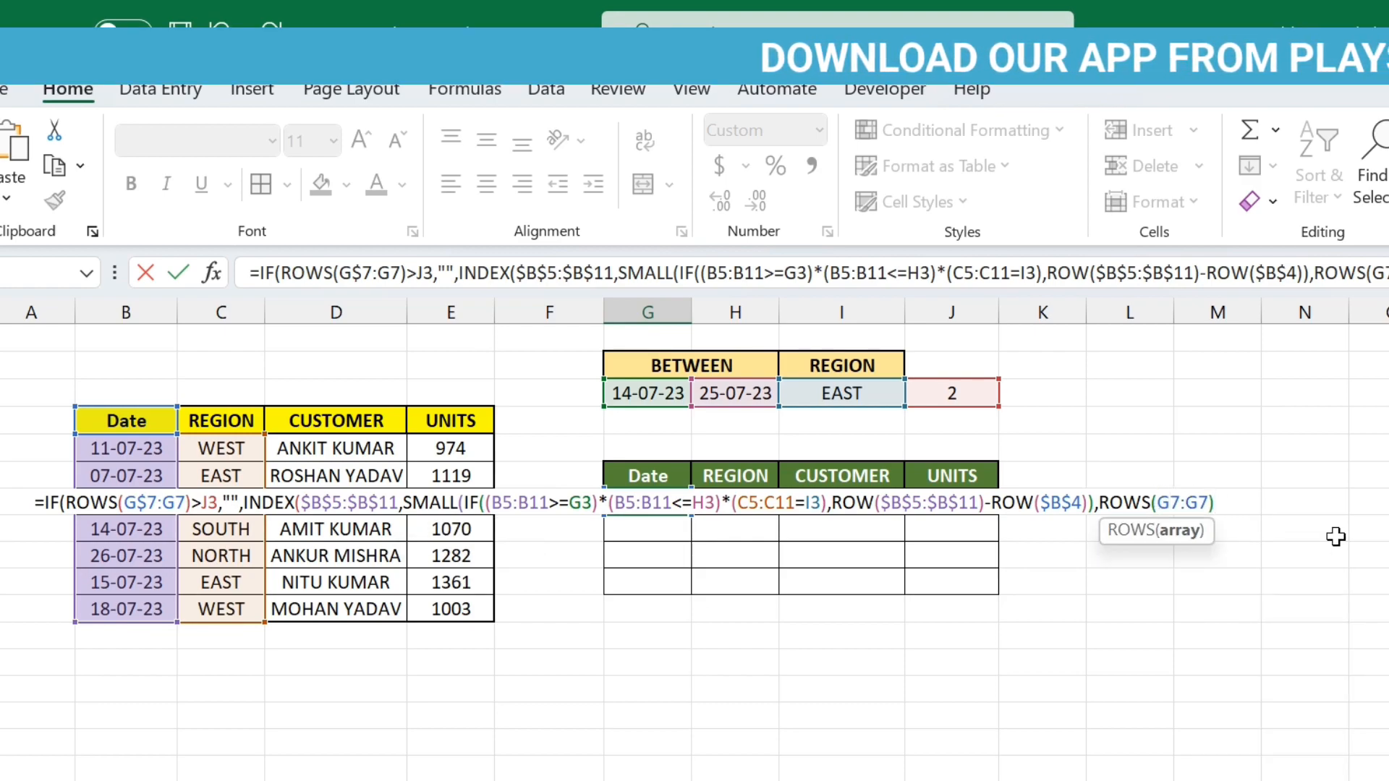
text($)
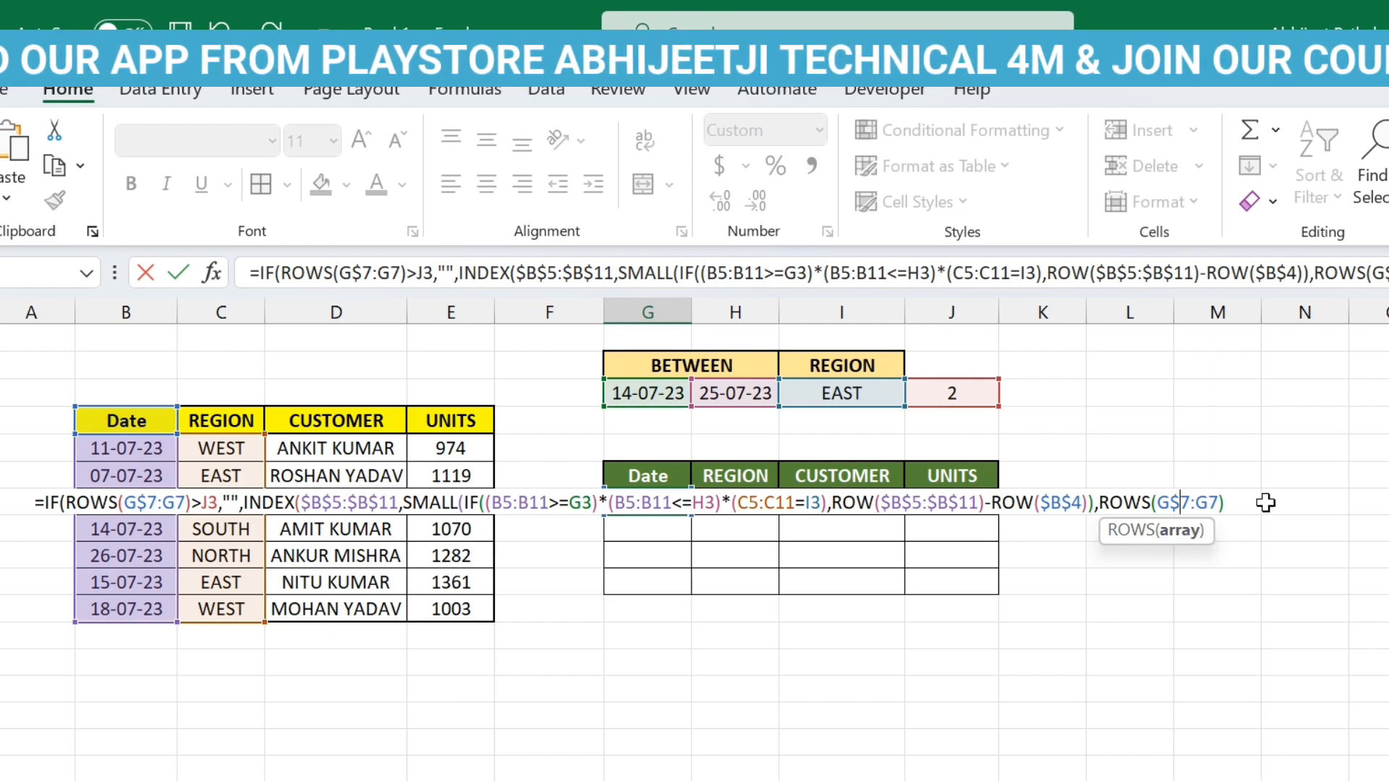
Close SMALL, set INDEX's column number to 1, and commit the formula with the proposed bracket correction accepted.
click(1233, 503)
text())
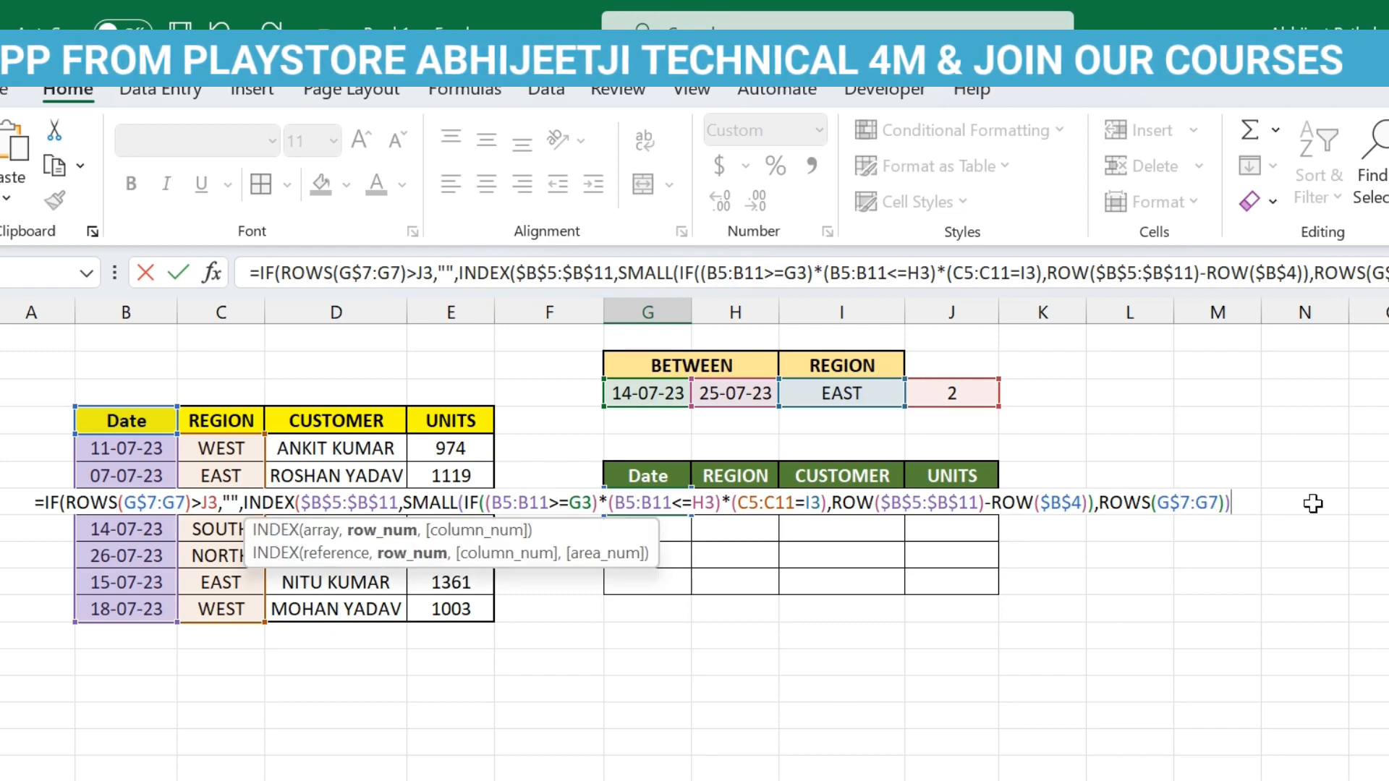
text(,)
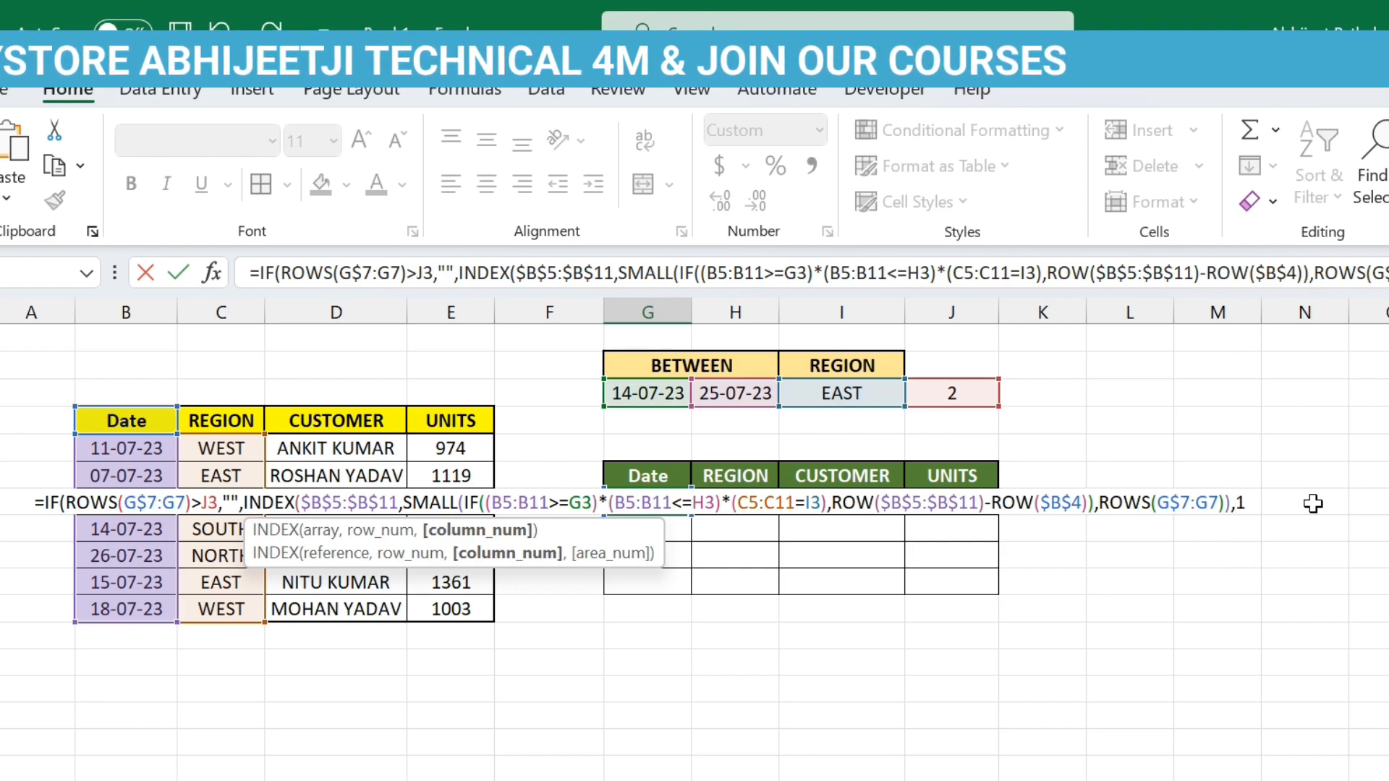
text(1))
key(Return)
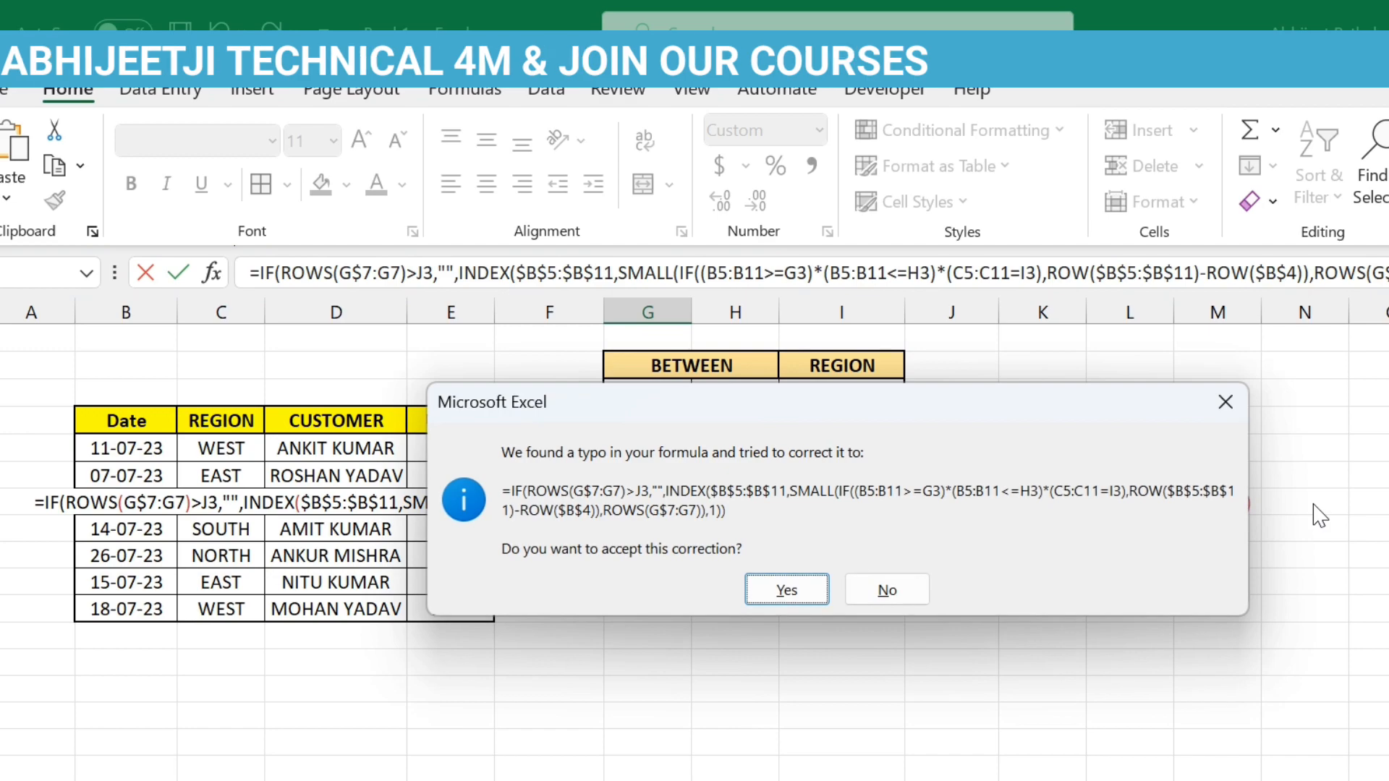
key(Return)
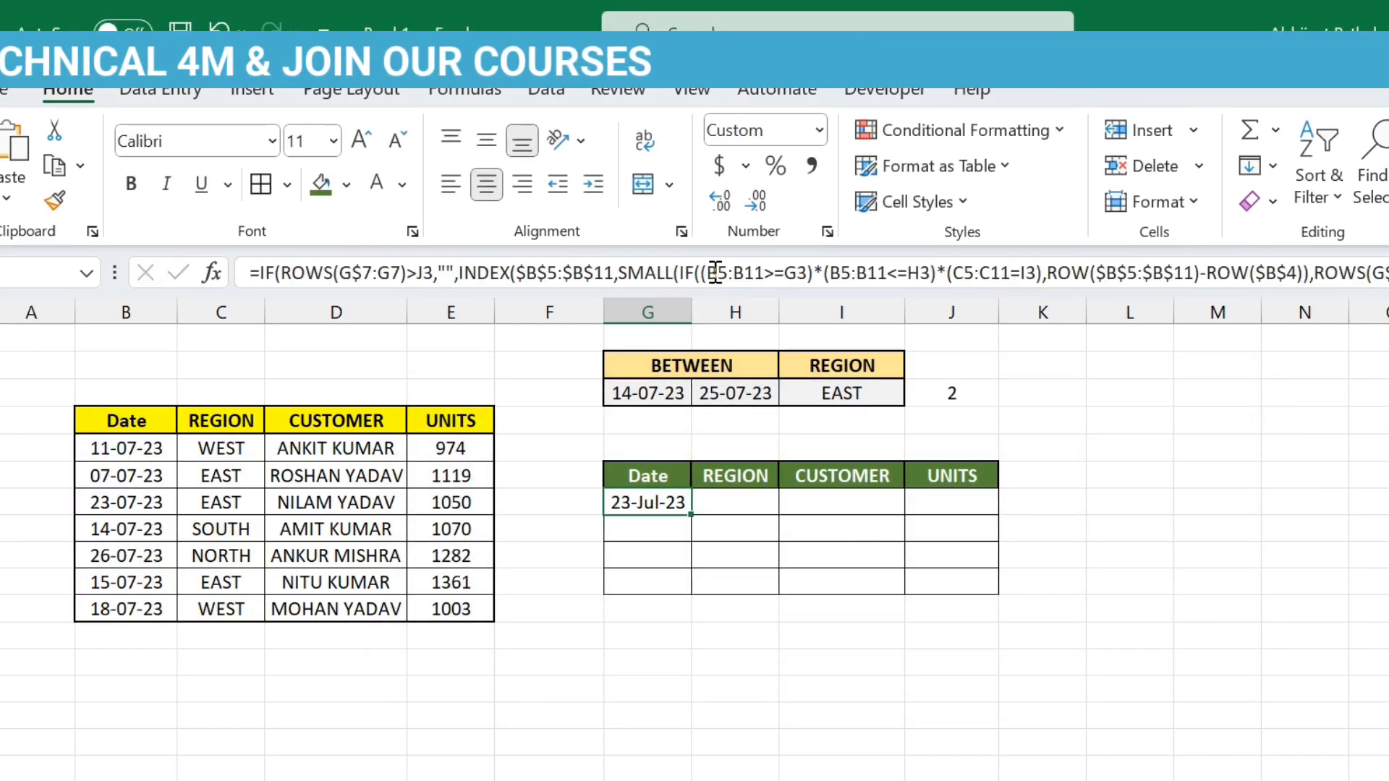
Make every reference in the nested IF's three conditions absolute: $B$5:$B$11, $G$3, $H$3, $C$5:$C$11 and $I$3.
drag(712, 273, 990, 284)
key(F4)
key(F4)
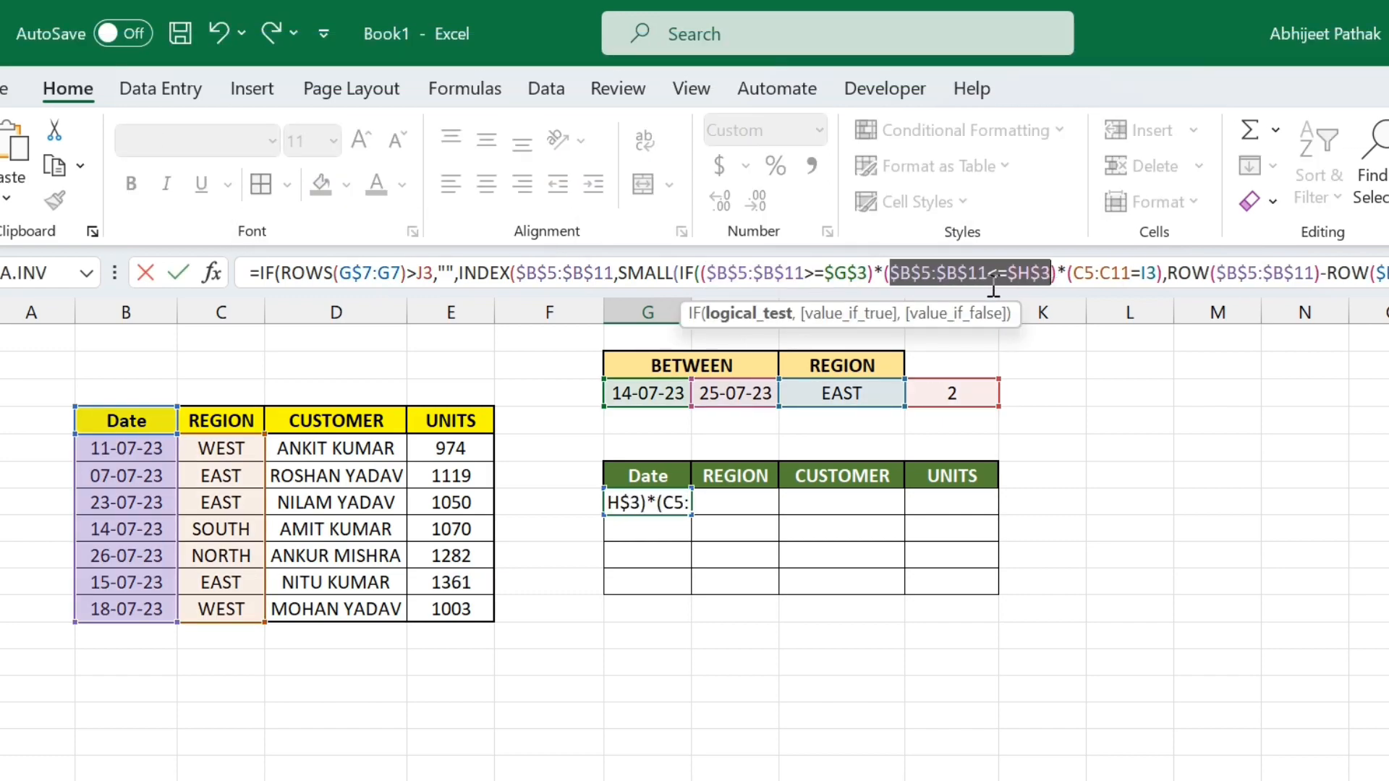
drag(1074, 274, 1157, 281)
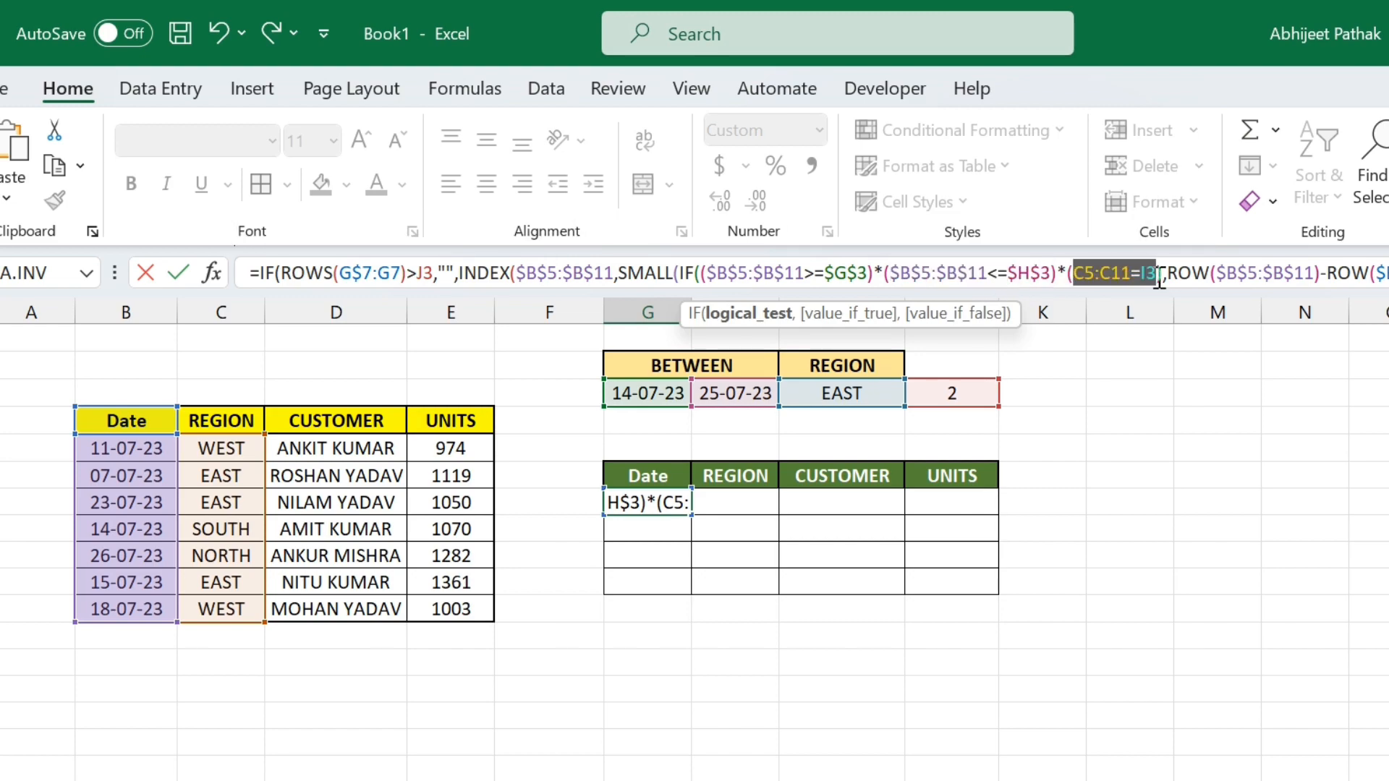
key(F4)
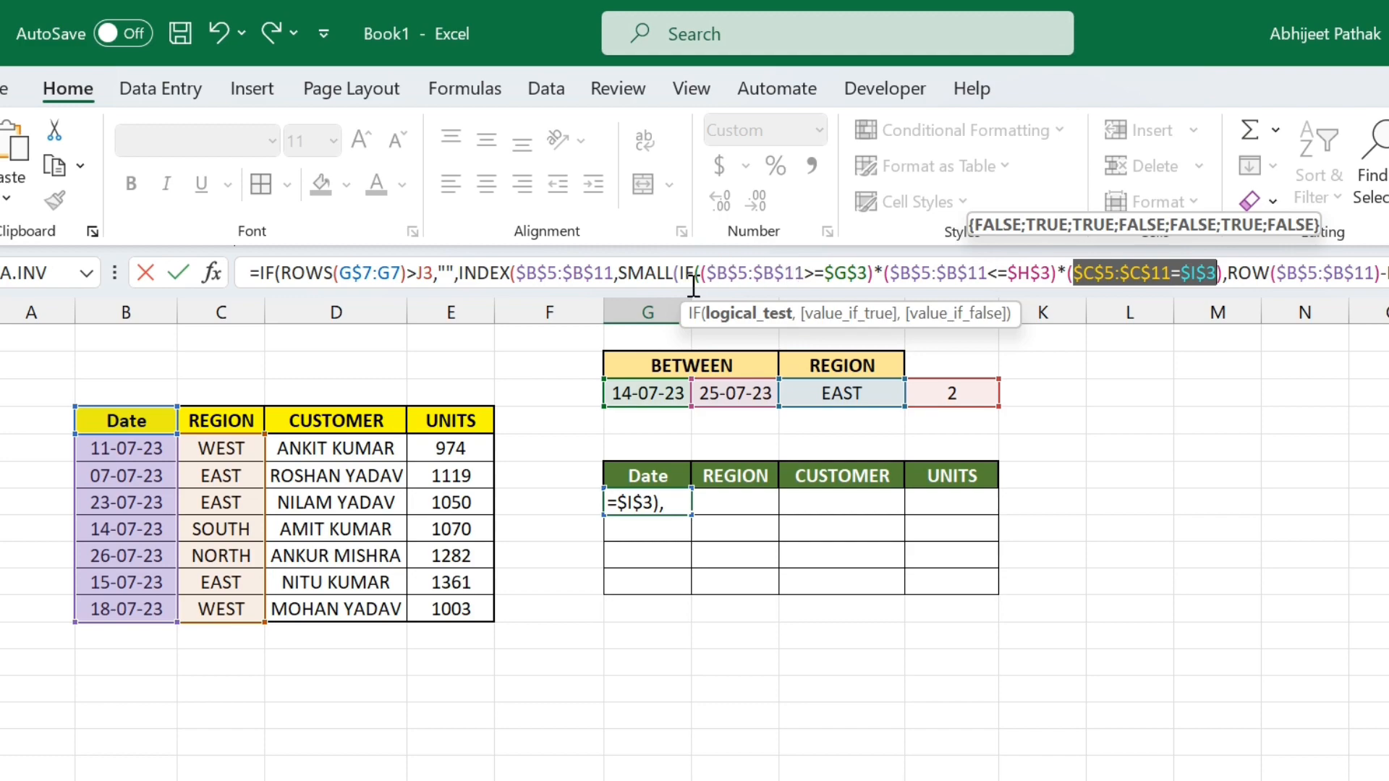
Unlock the columns of INDEX's array so it reads B$5:B$11, and commit the formula.
click(526, 274)
key(BackSpace)
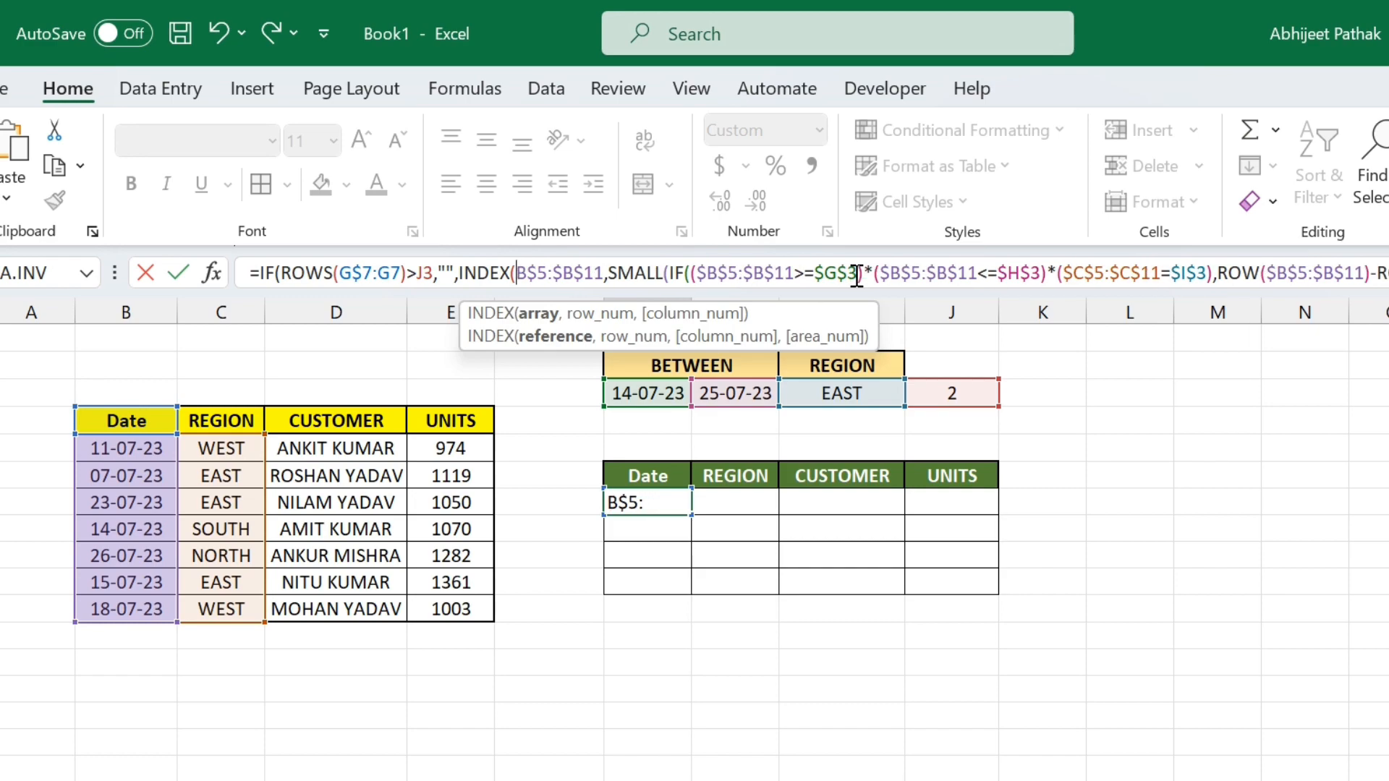
click(561, 274)
key(BackSpace)
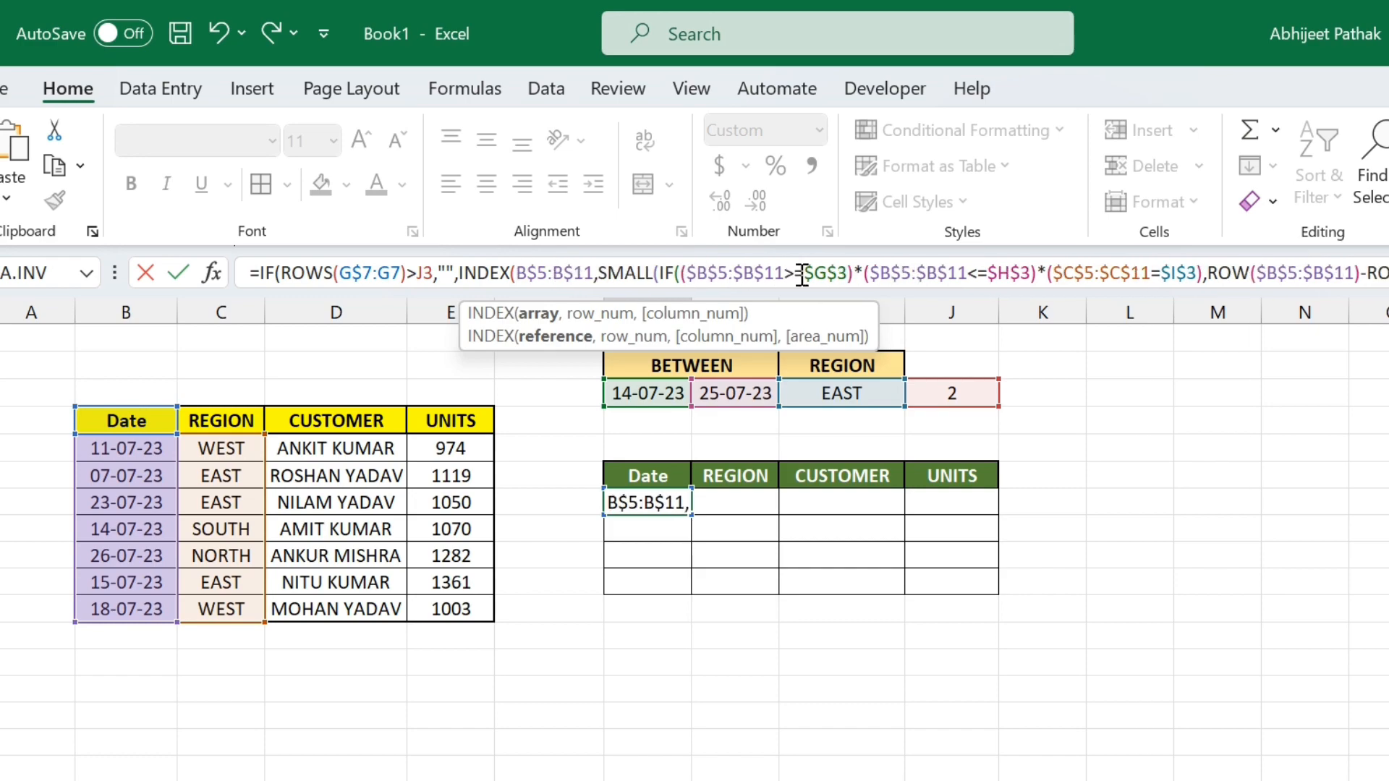
key(Return)
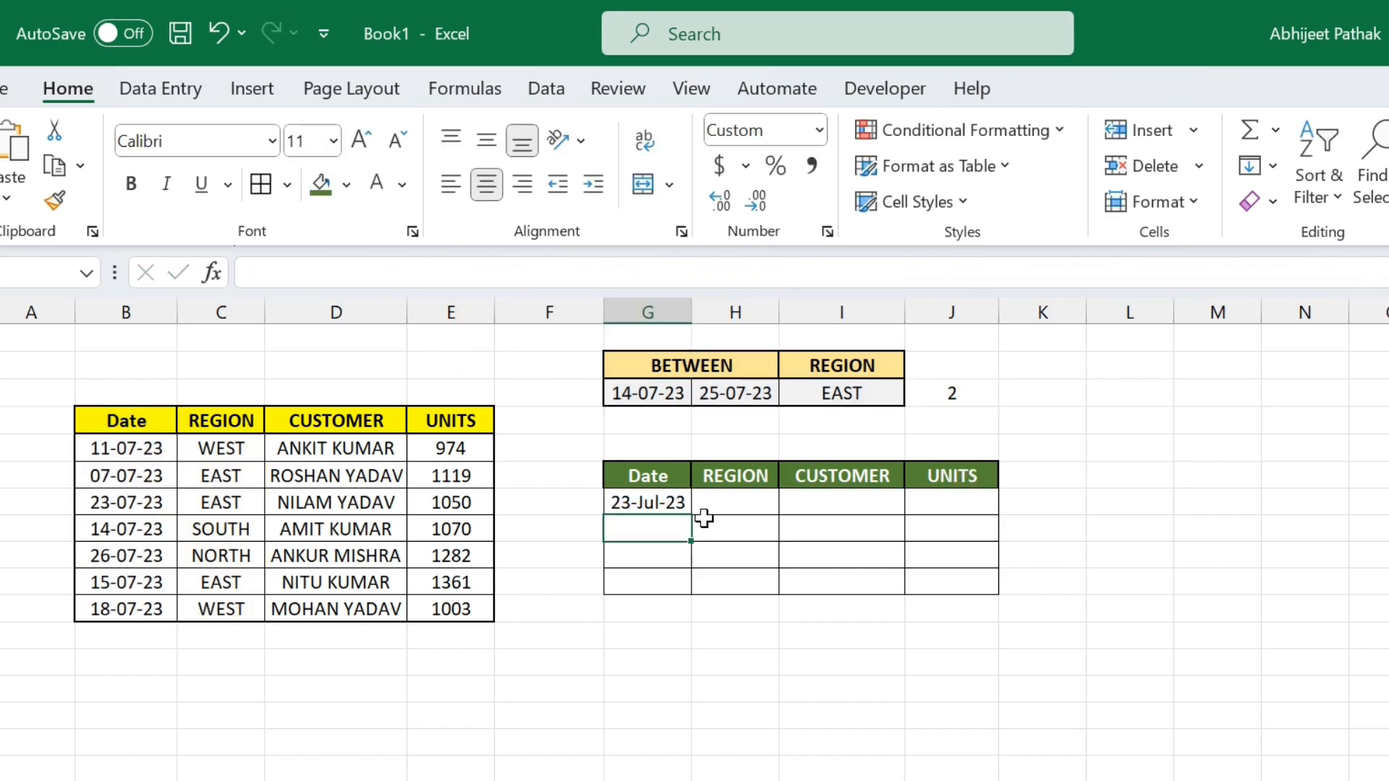
Try to fill the date formula down the Date column, and compare the formulas in its first two cells.
key(Up)
drag(691, 515, 664, 566)
click(651, 506)
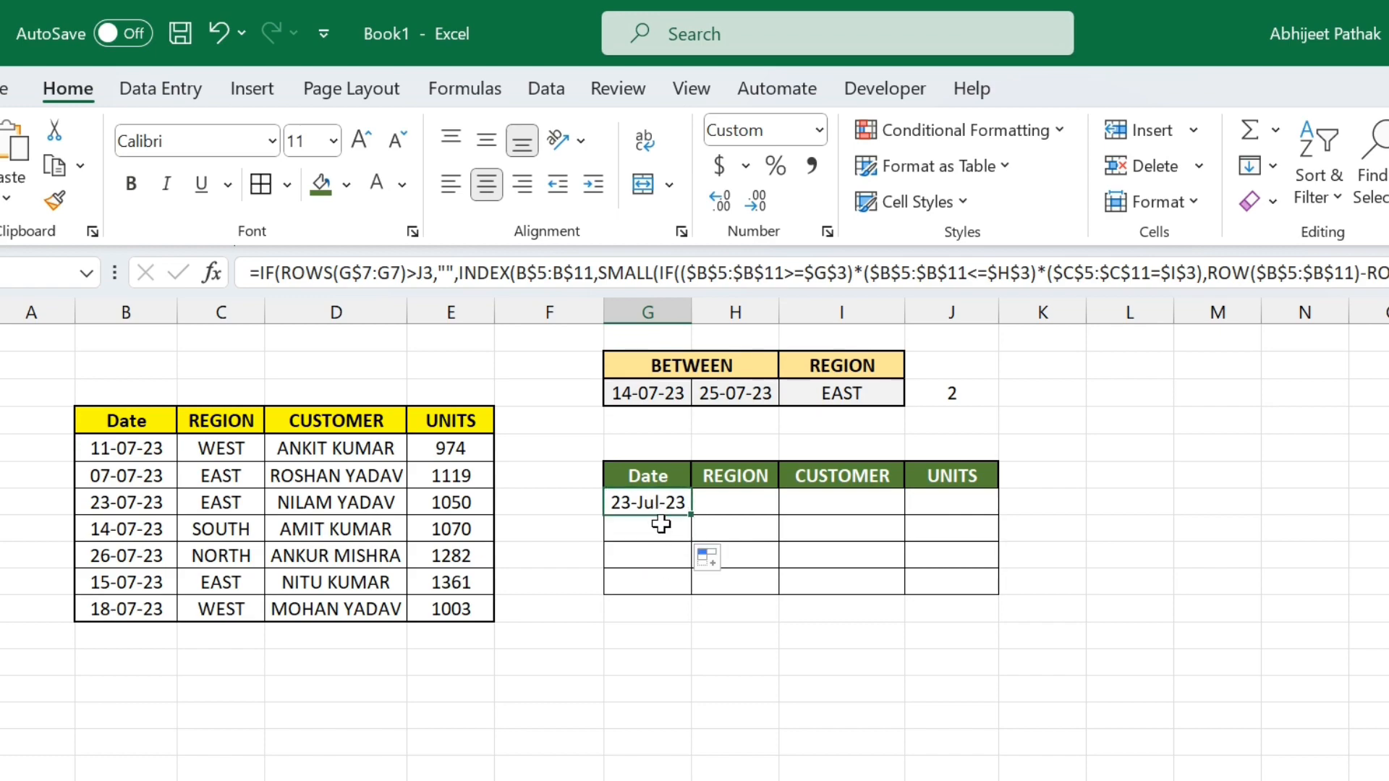
click(660, 522)
click(663, 501)
click(654, 532)
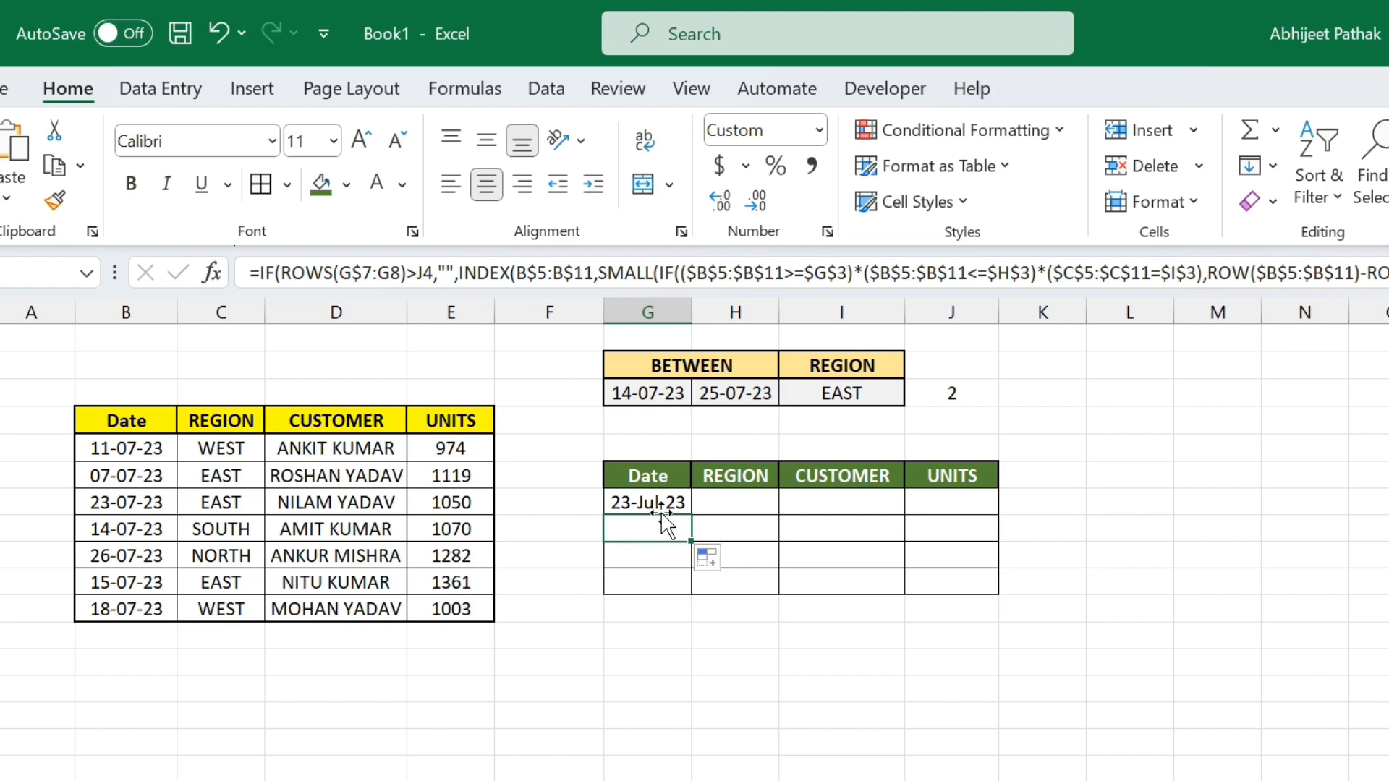
click(661, 505)
click(663, 528)
key(Up)
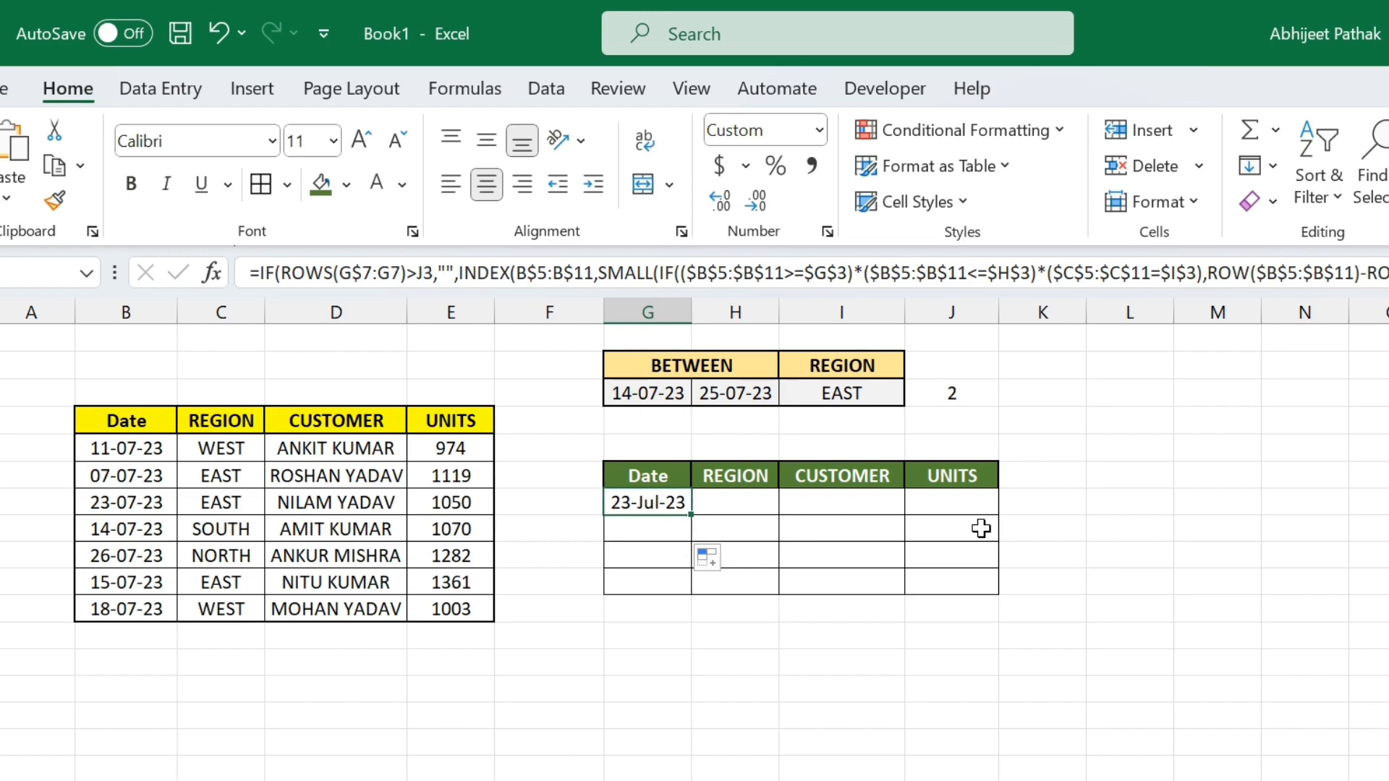
Make the match-count reference absolute as $J$3 in the first date formula, and fill the formula down the Date column.
click(420, 272)
key(Return)
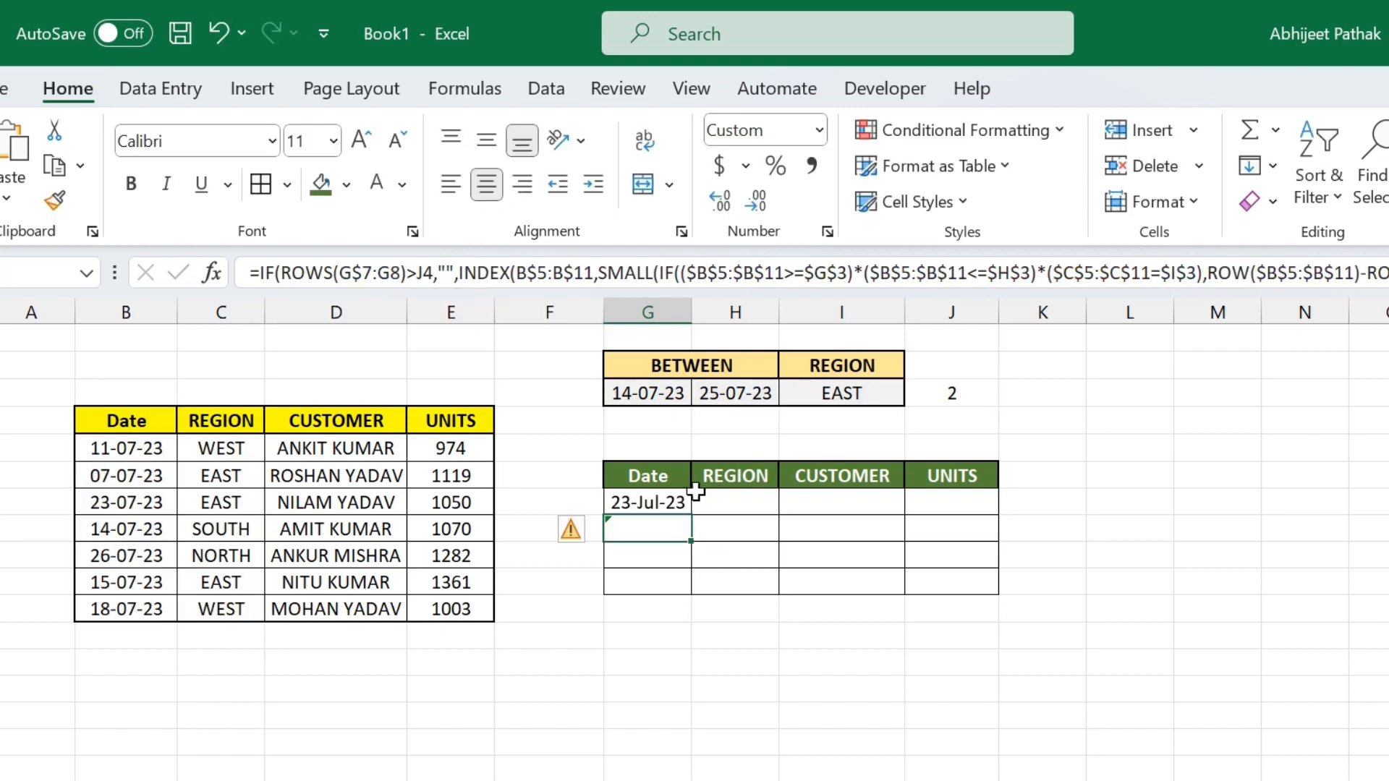
click(660, 501)
drag(691, 515, 696, 545)
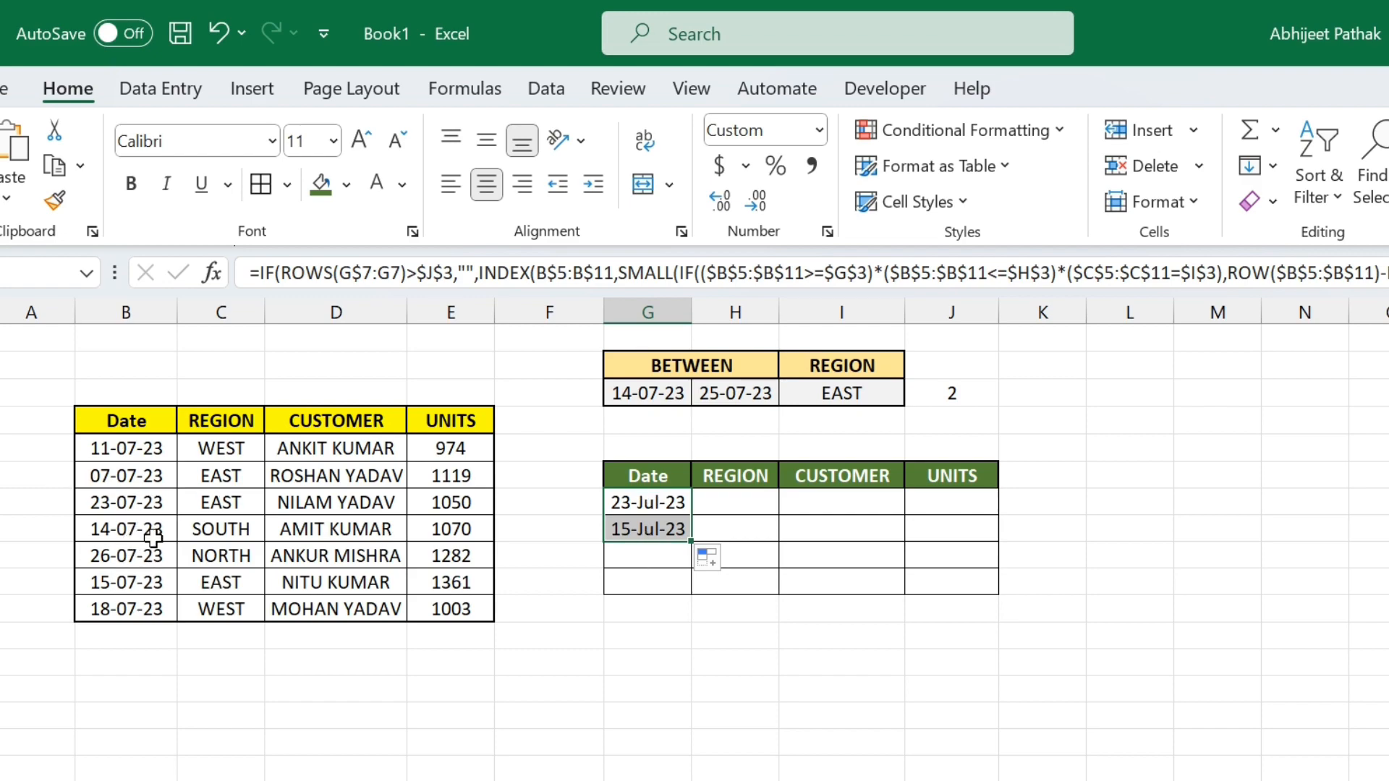
click(217, 531)
text(EST)
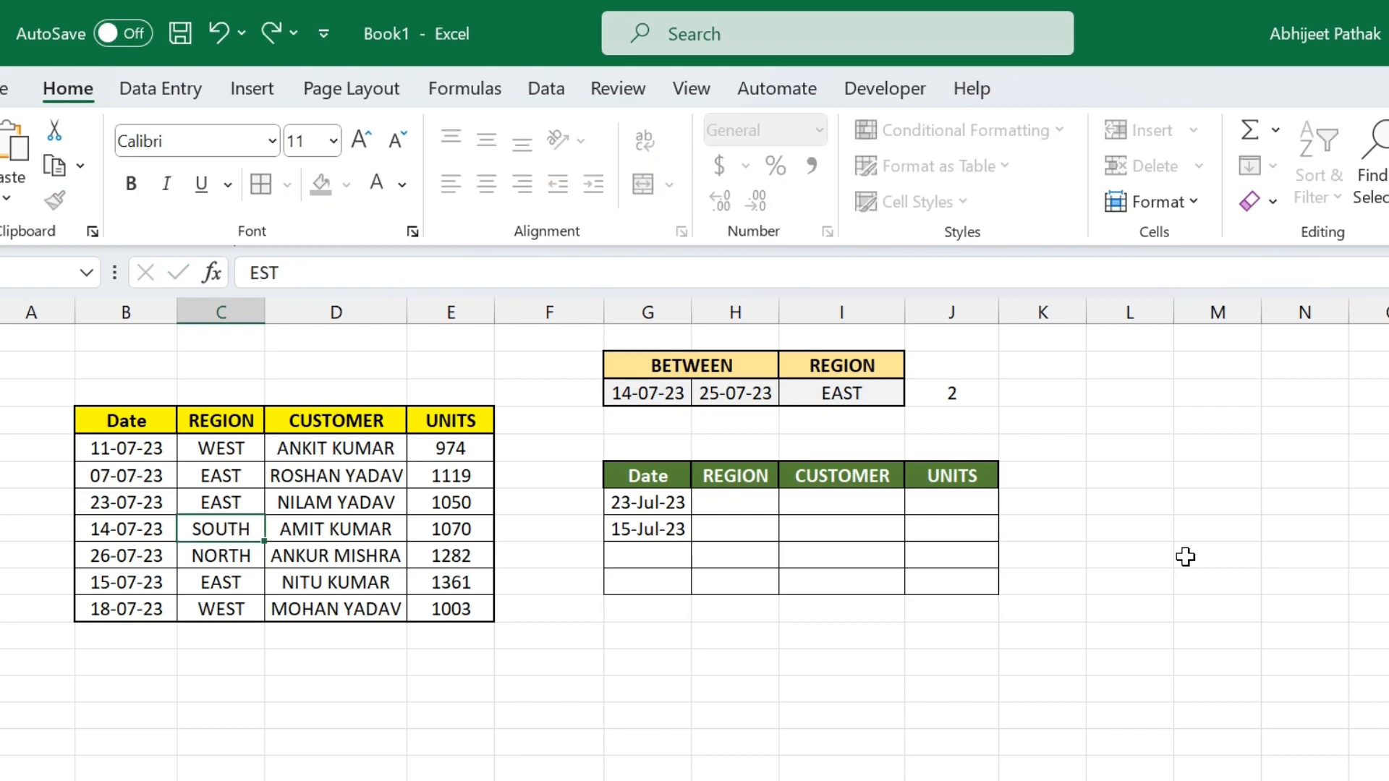
drag(652, 516, 681, 586)
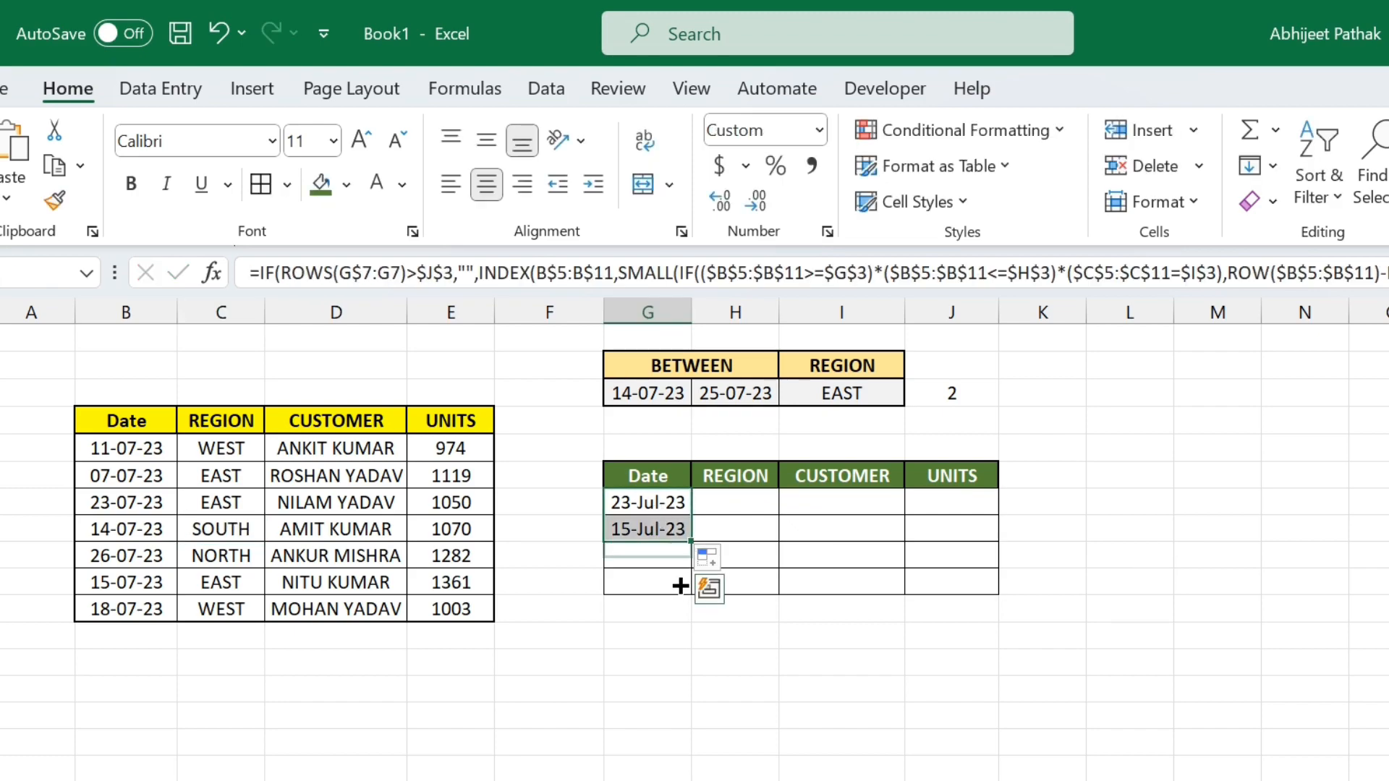
Test the date formulas by changing the 14-07-23 row's region to EAST, and undo the change.
click(217, 532)
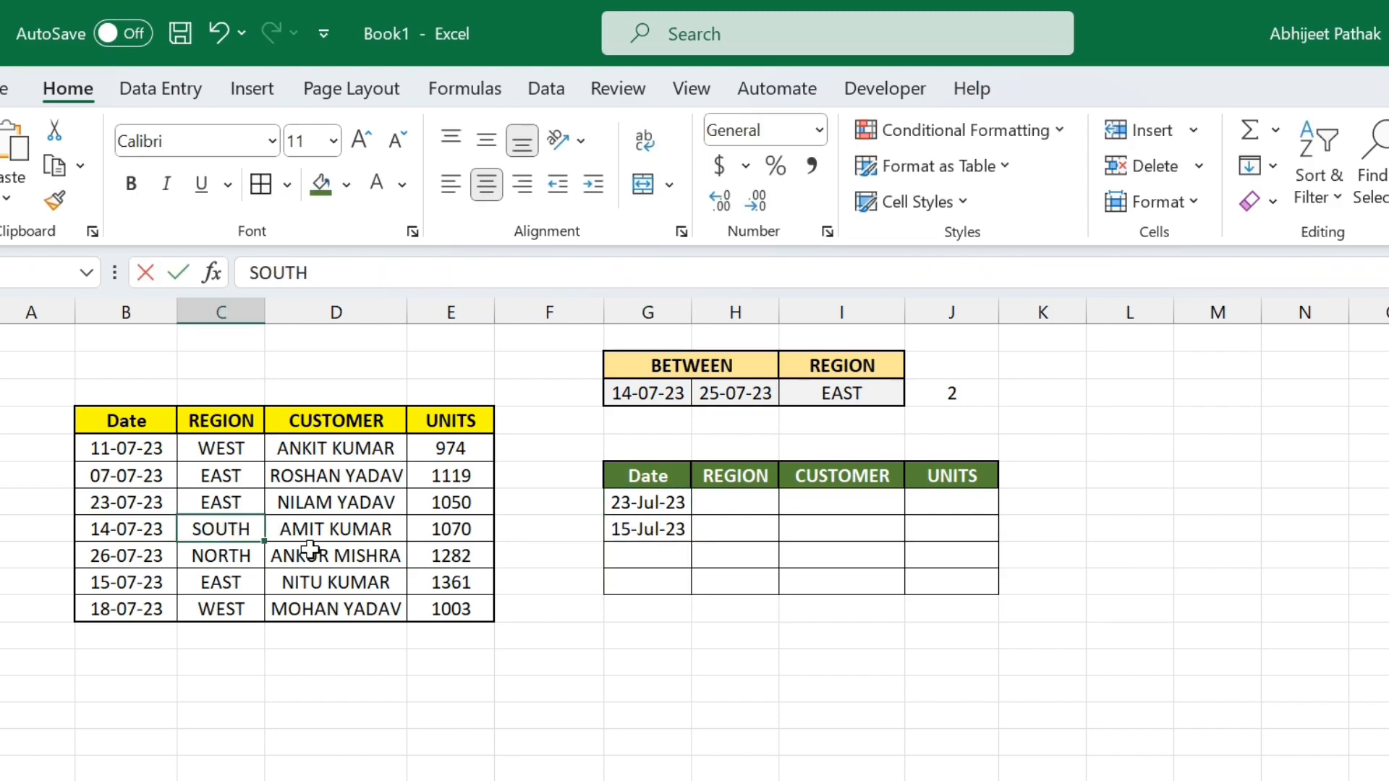
text(EAST)
key(Return)
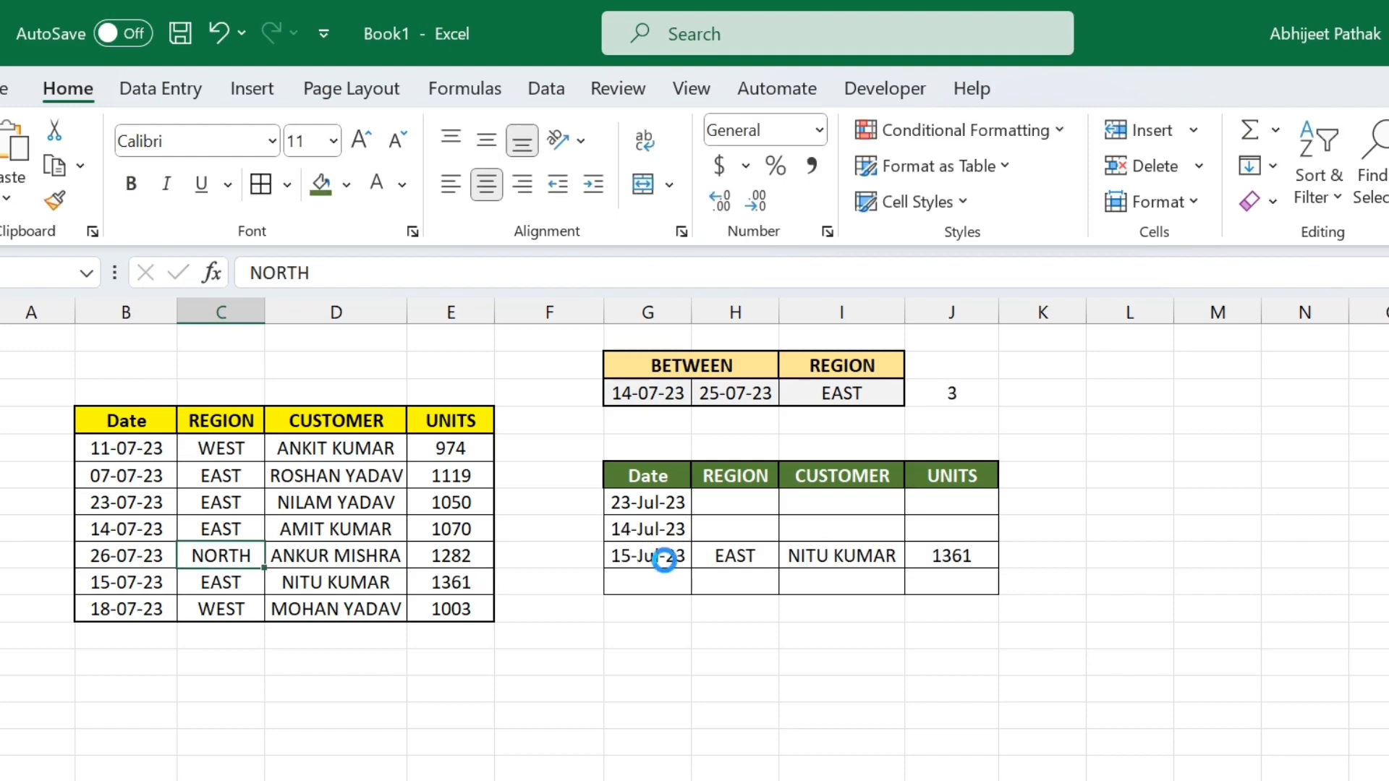
key(ctrl+z)
Clear the leftover contents from the Region, Customer and Units columns of the output table.
click(746, 547)
drag(736, 510, 955, 595)
key(Delete)
click(666, 554)
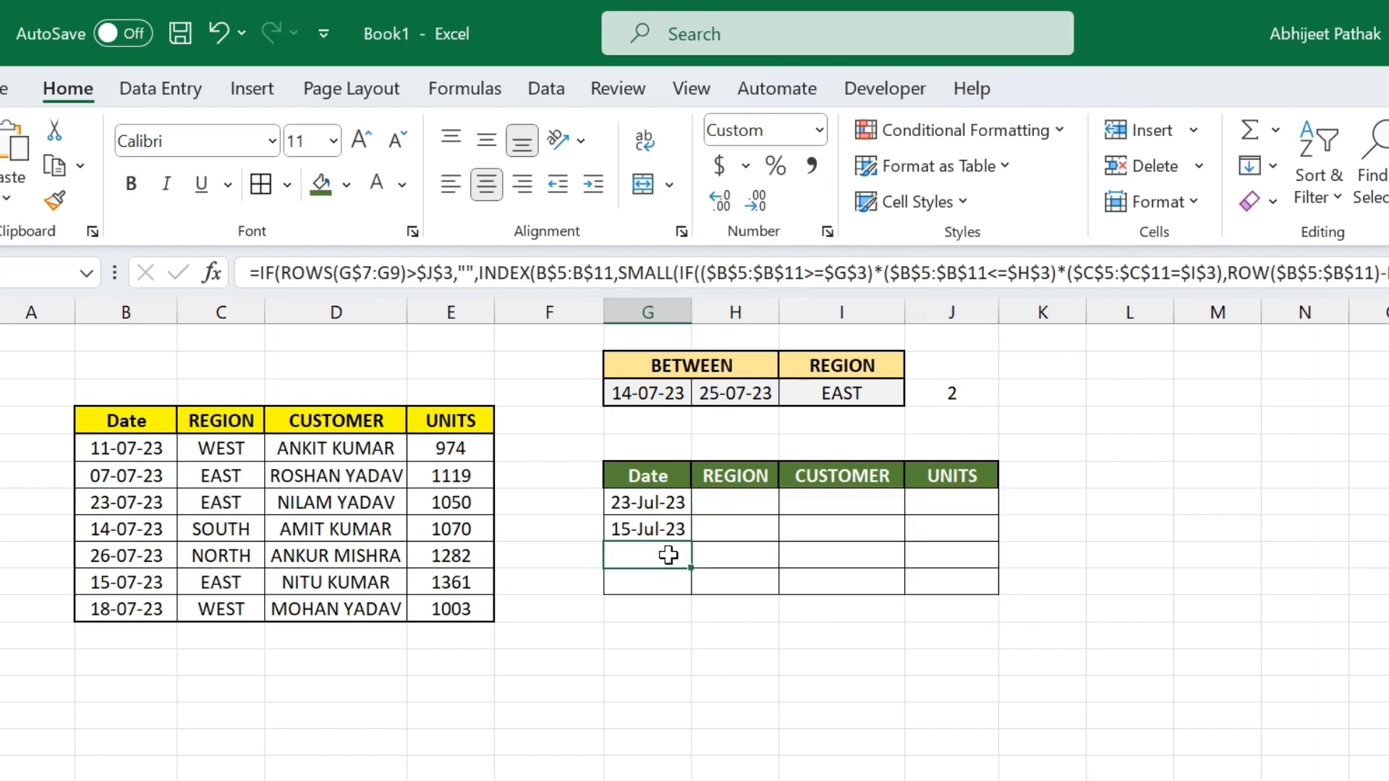
Retest the Date column by setting the 14-07-23 row's region to EAST twice, undoing the change each time.
click(196, 529)
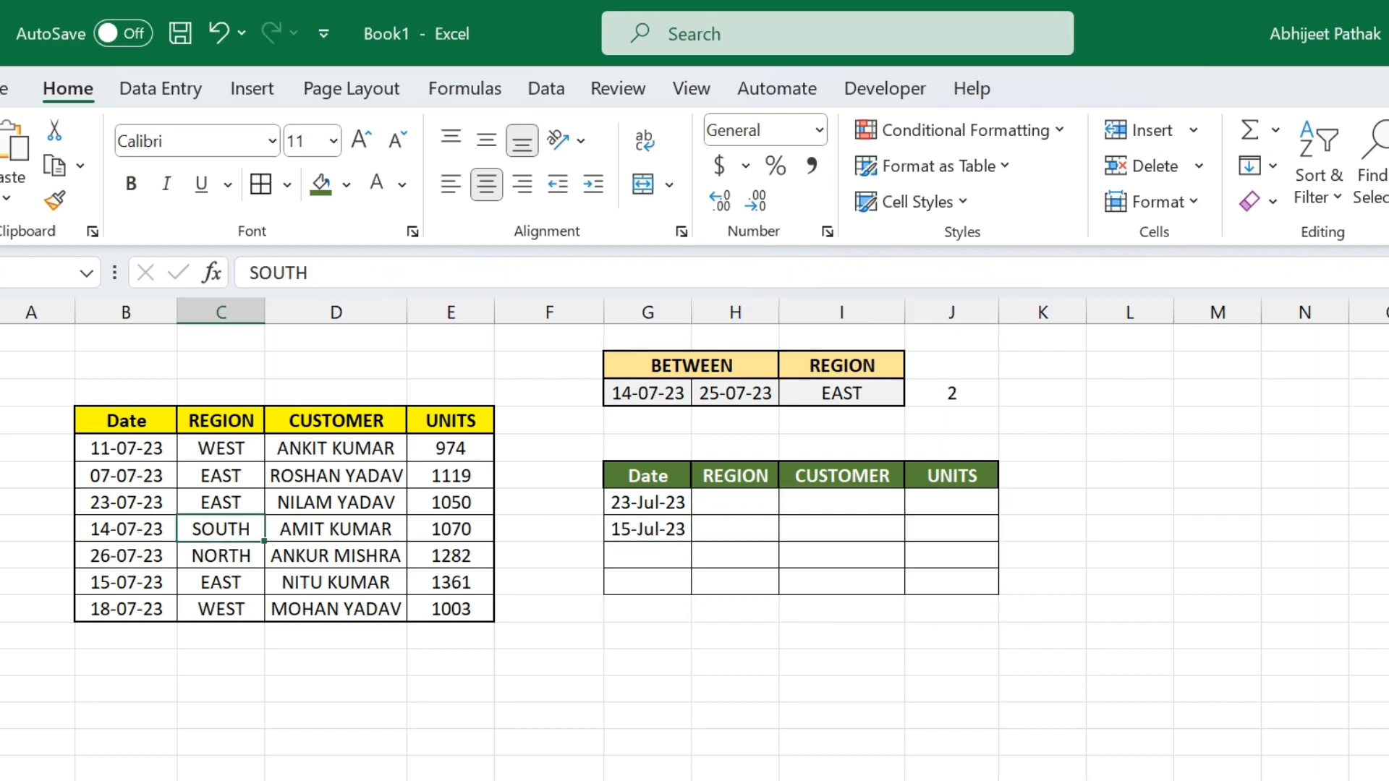
text(EAST)
key(Return)
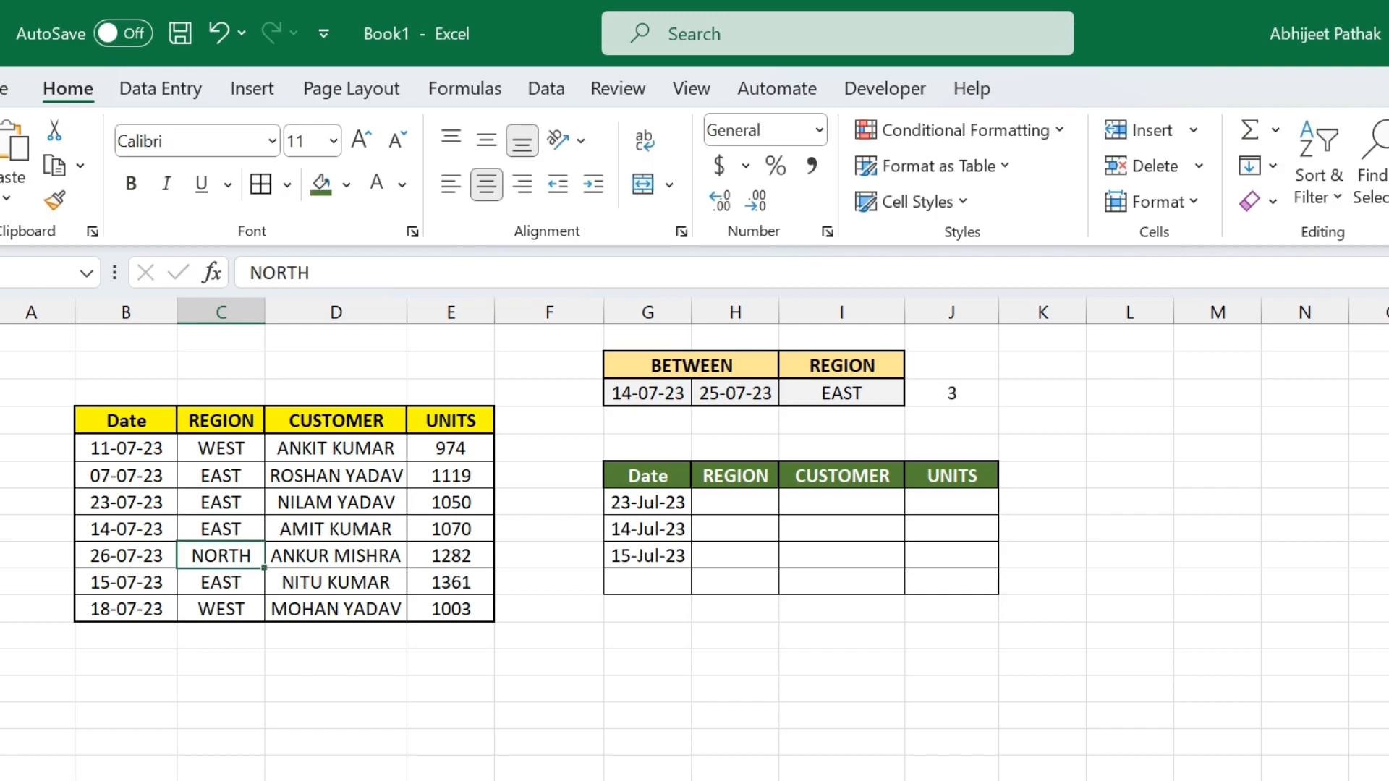
key(ctrl+z)
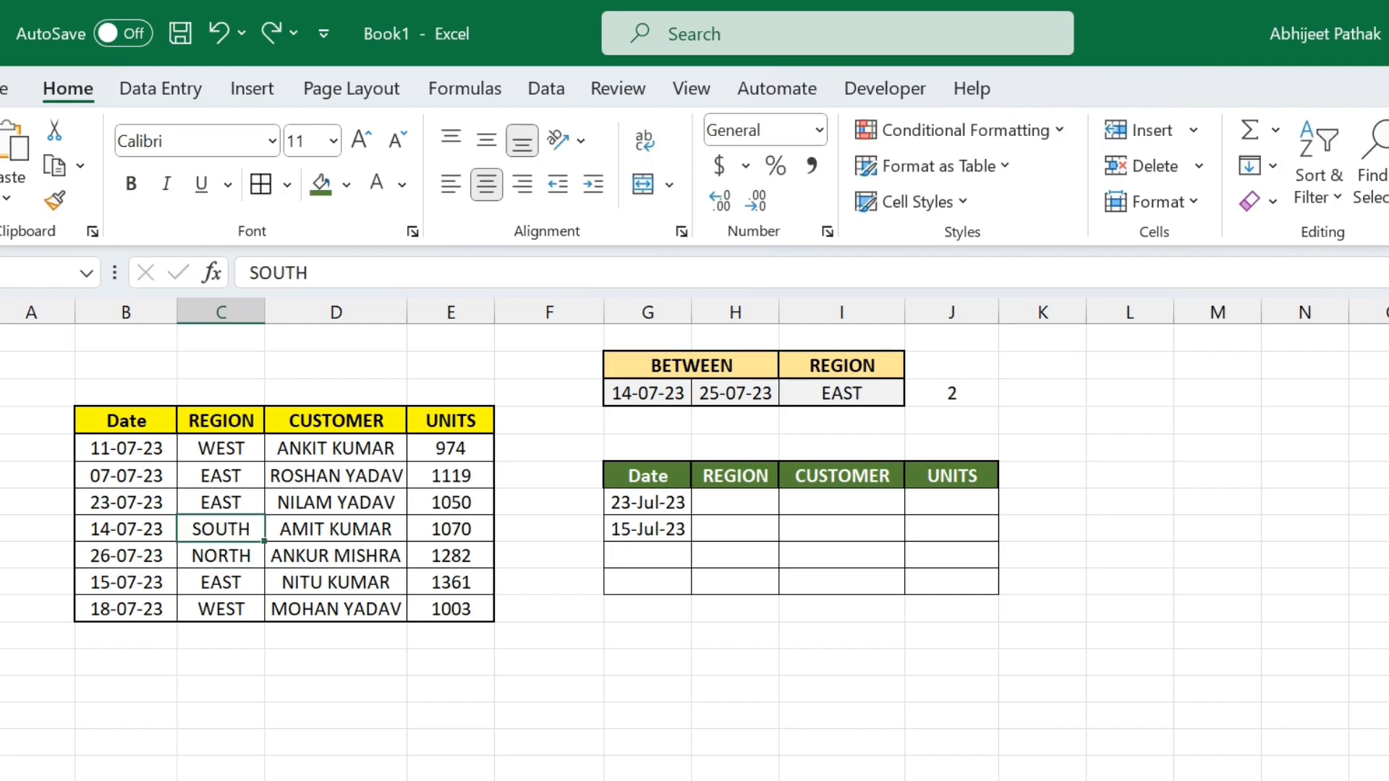
text(EAST)
key(Return)
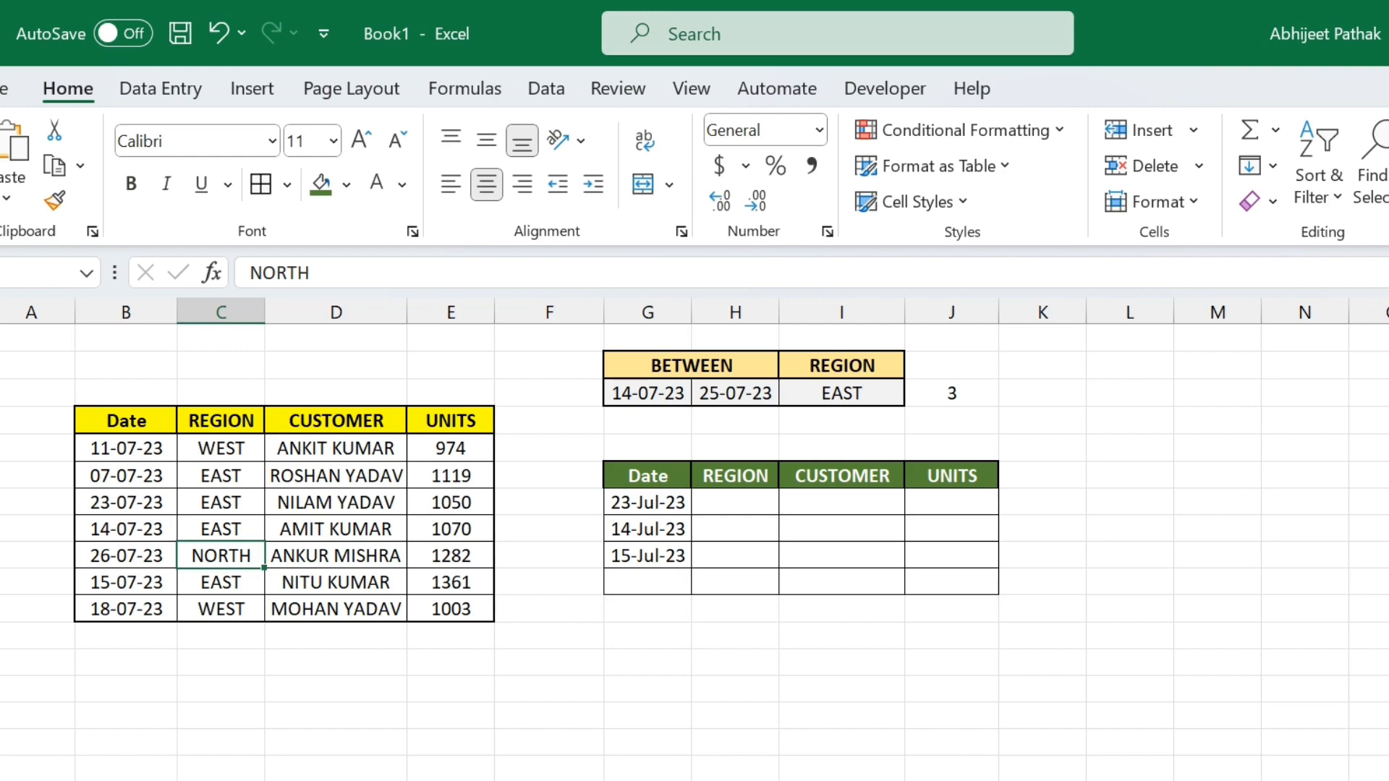
key(ctrl+z)
Copy the first date formula across into the Region cell of the first output row.
click(634, 500)
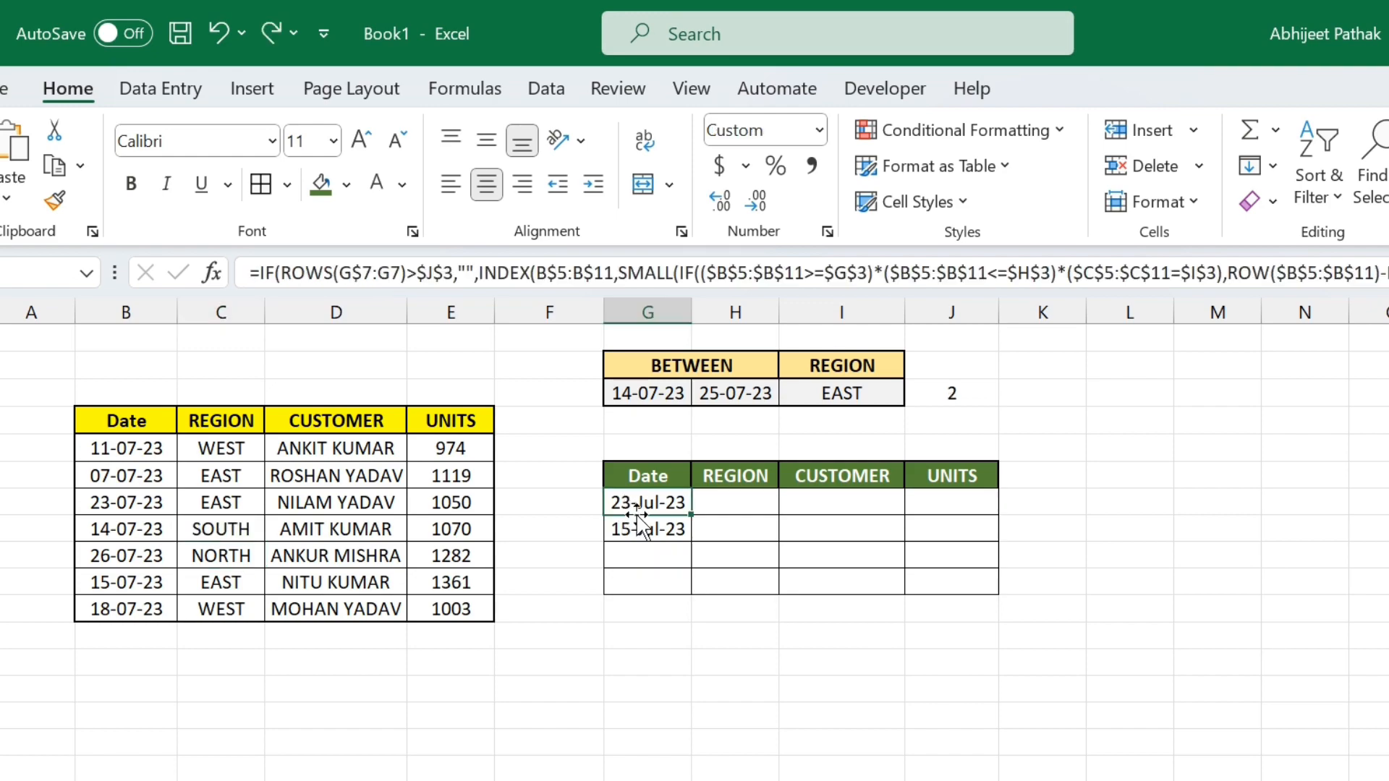
click(636, 529)
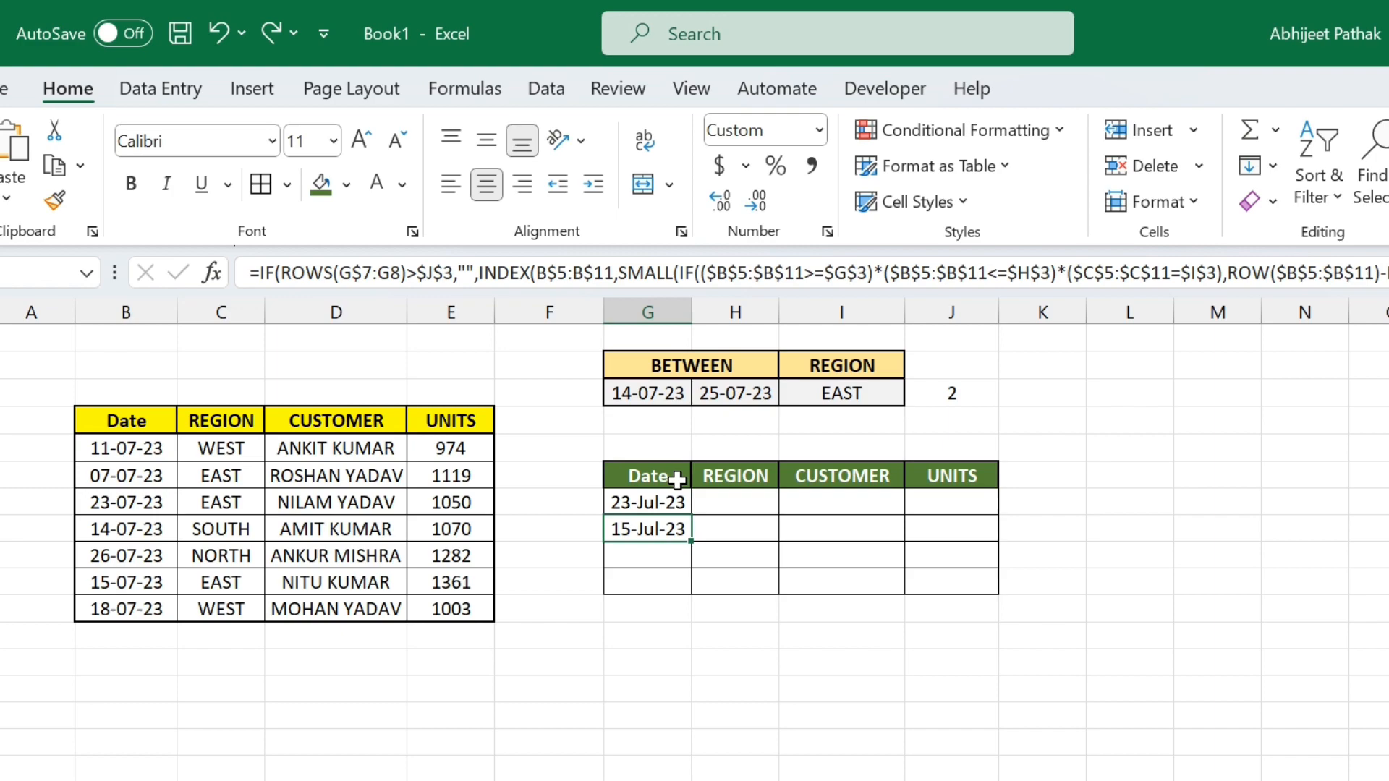
click(658, 508)
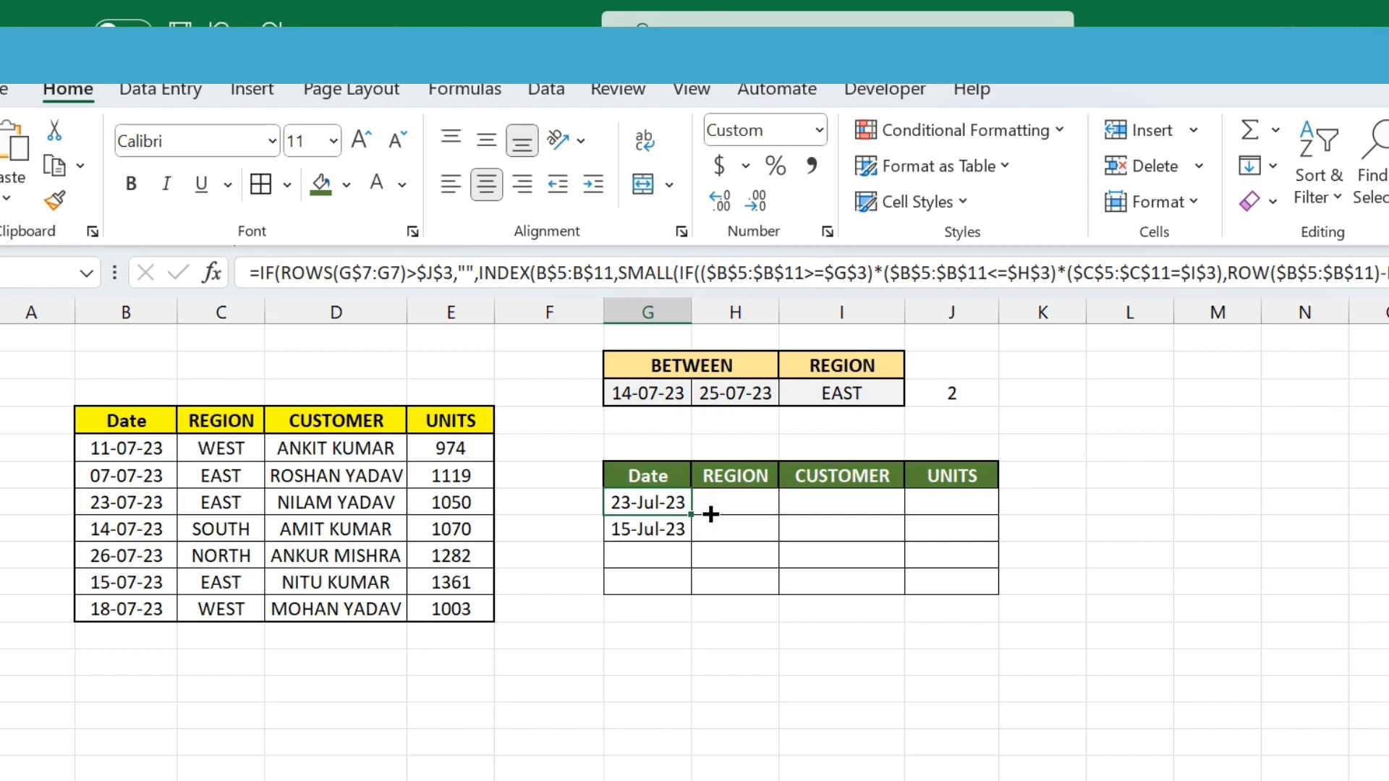
drag(691, 515, 763, 513)
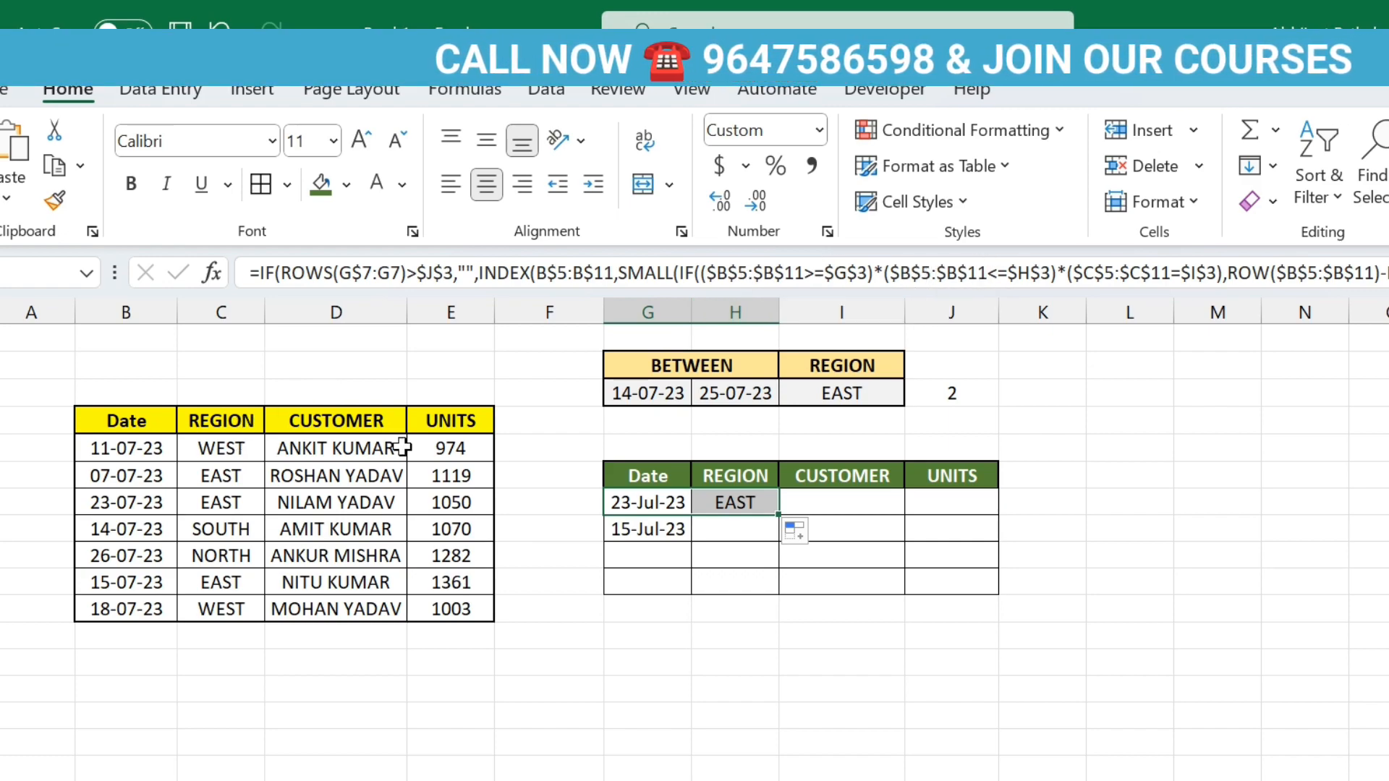
Fill the first Region formula across to the Units column and down through all four rows of the output table.
click(752, 502)
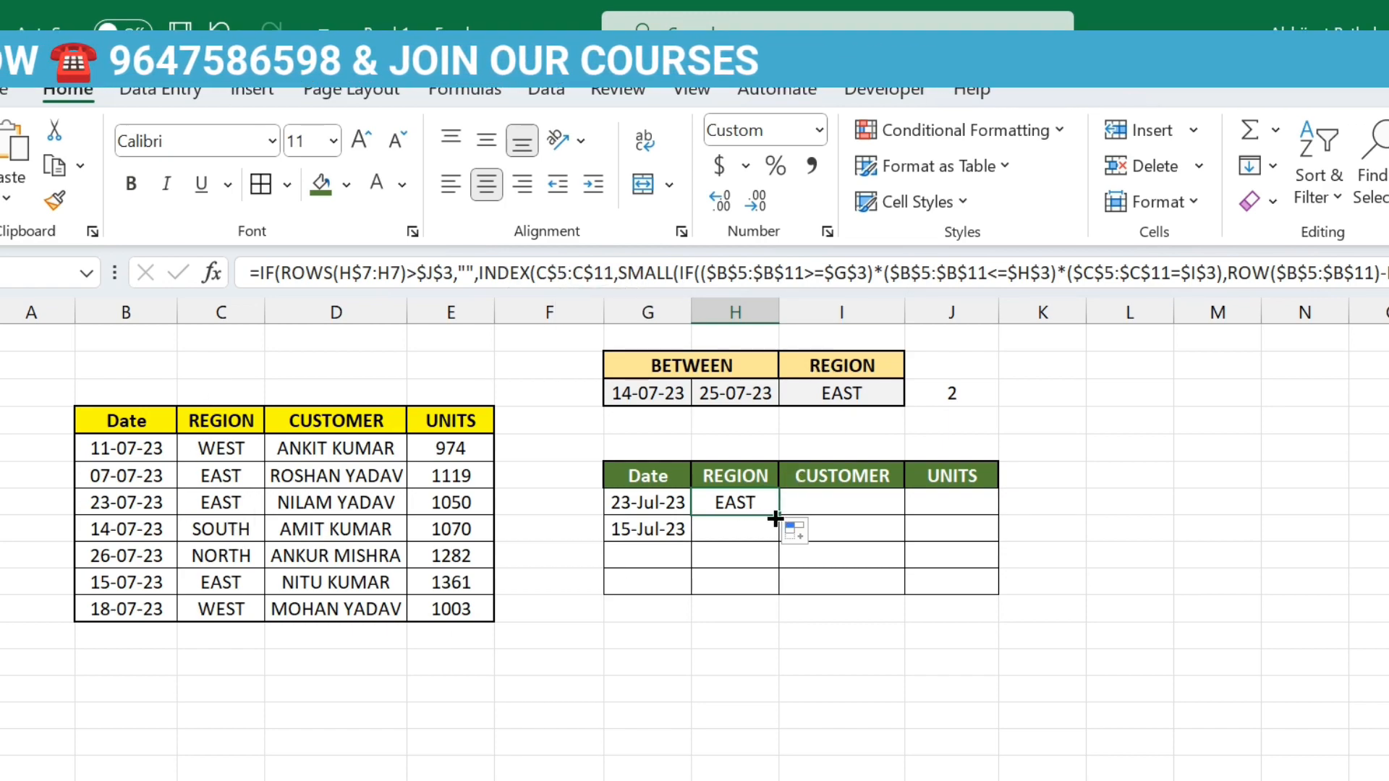
drag(779, 514, 997, 593)
click(1013, 531)
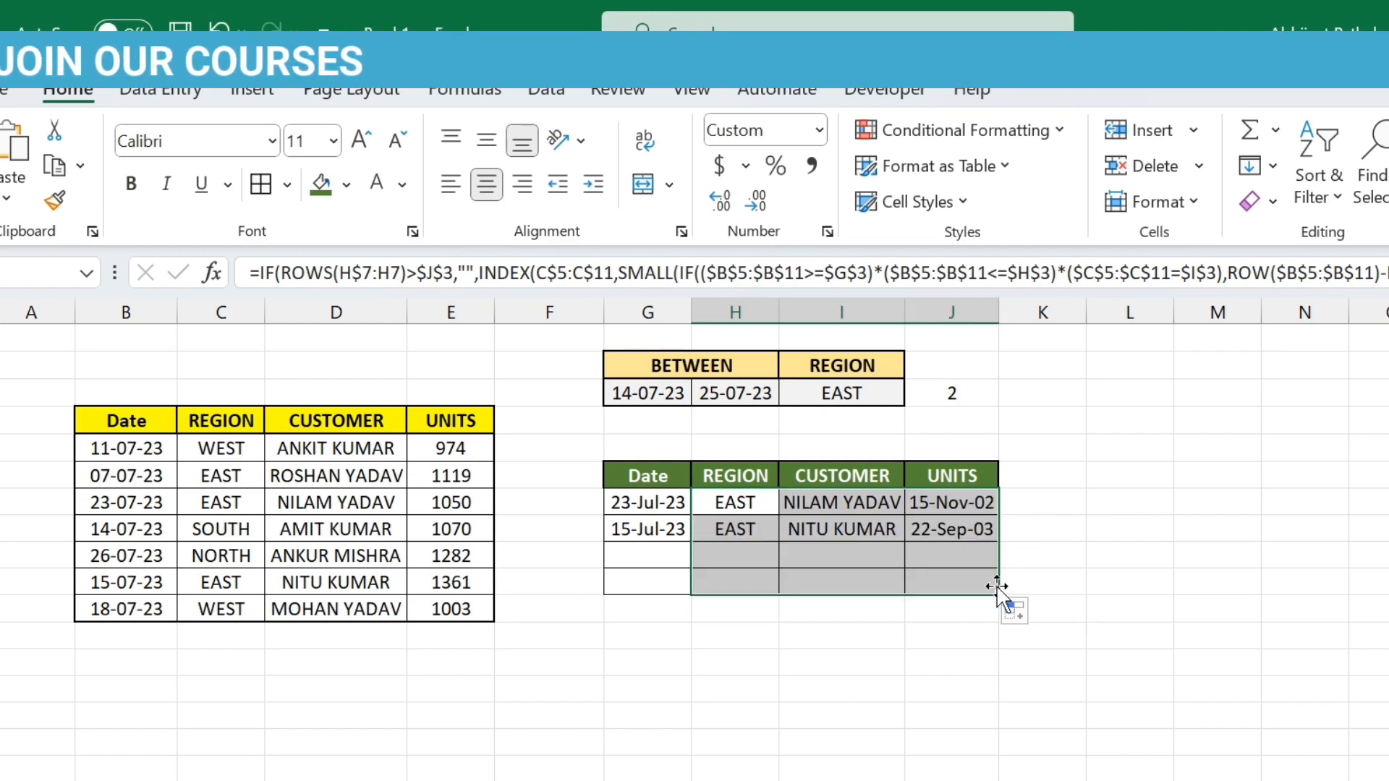
Format the four Units cells of the output table as General.
drag(651, 502, 991, 592)
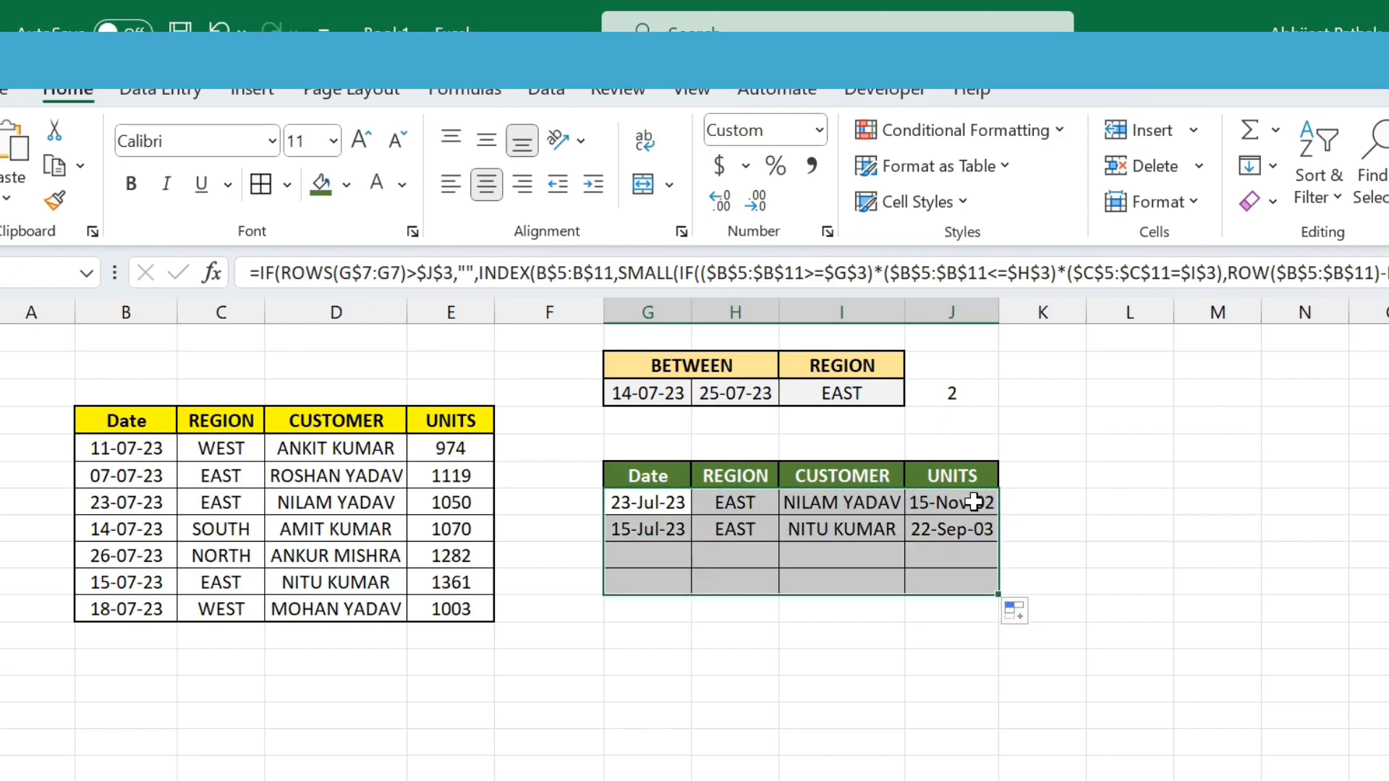
drag(977, 499, 969, 585)
click(777, 135)
text(General)
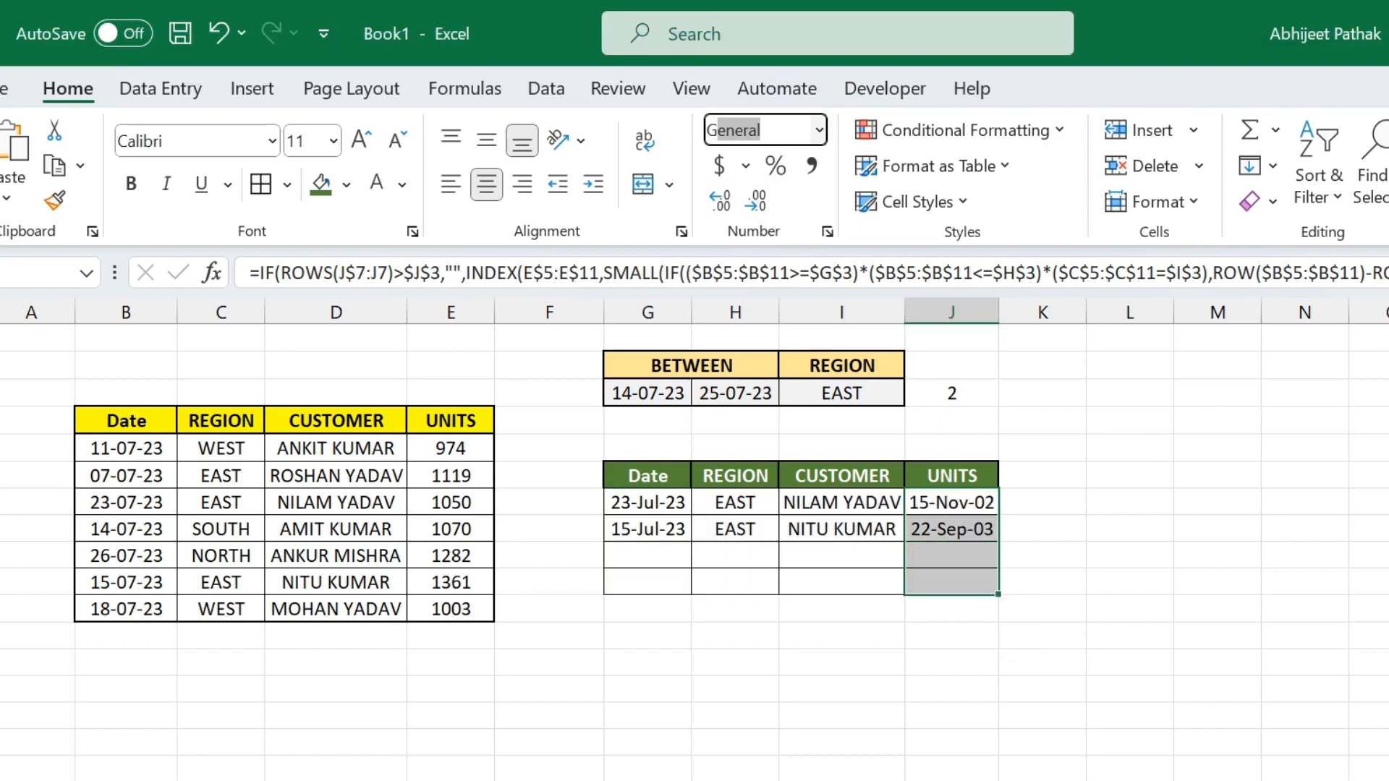
key(Return)
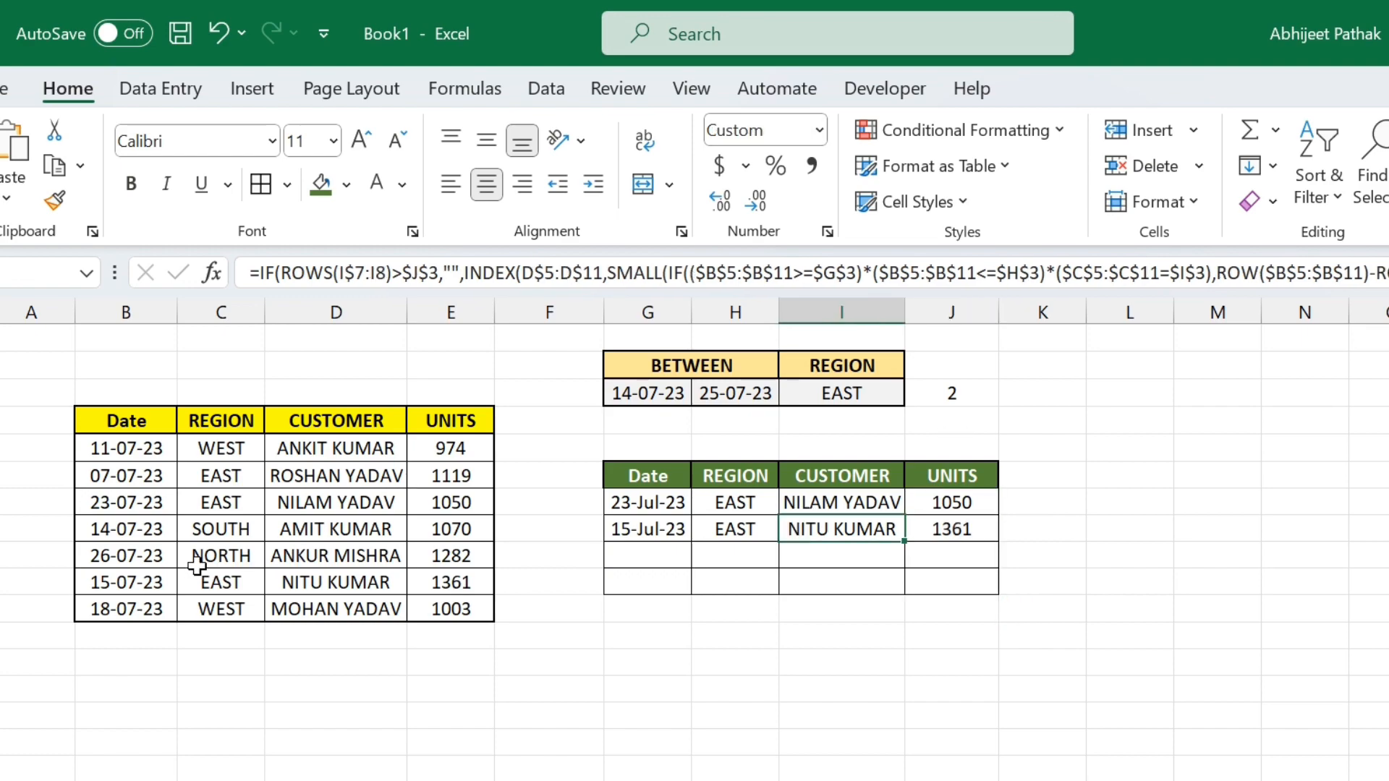
Test the output table by changing the 26-07-23 row's region to EAST, and undo the change.
click(203, 557)
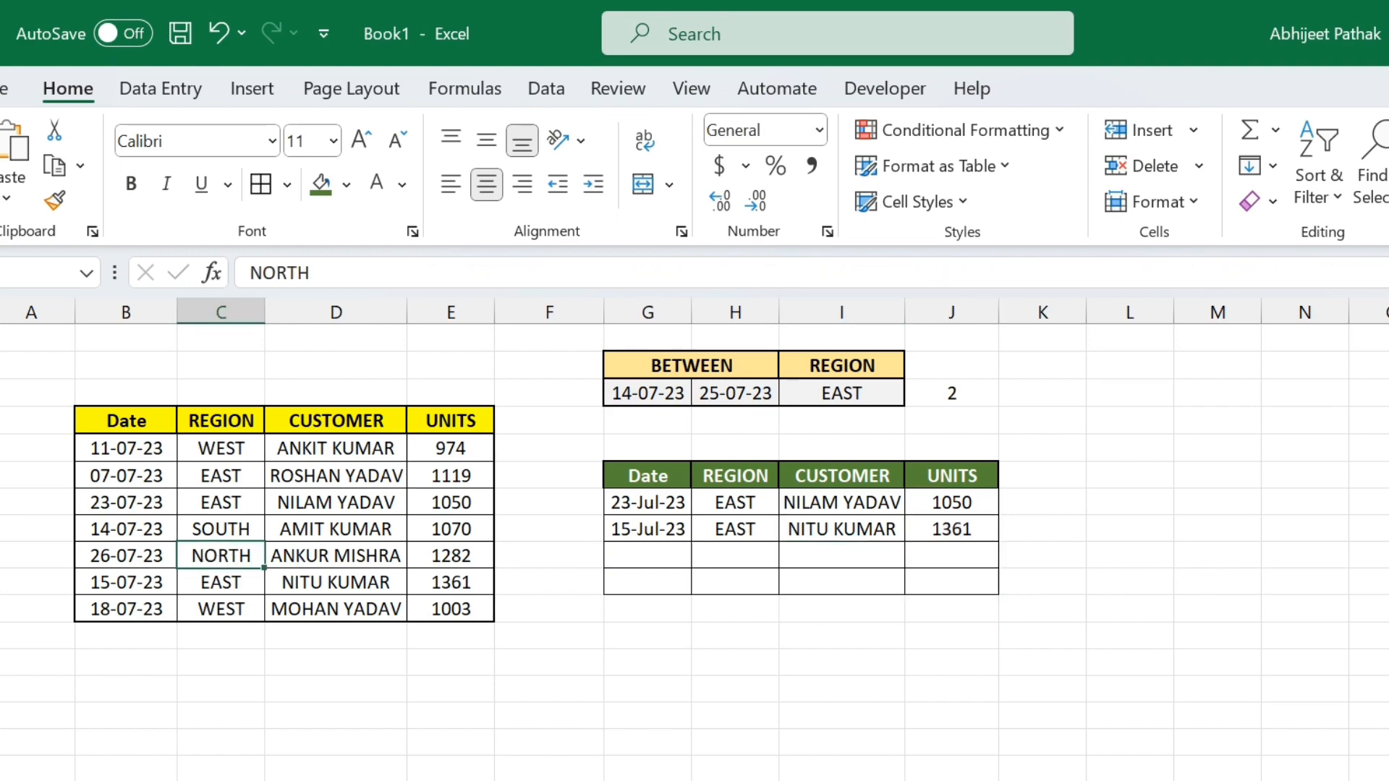
text(EAST)
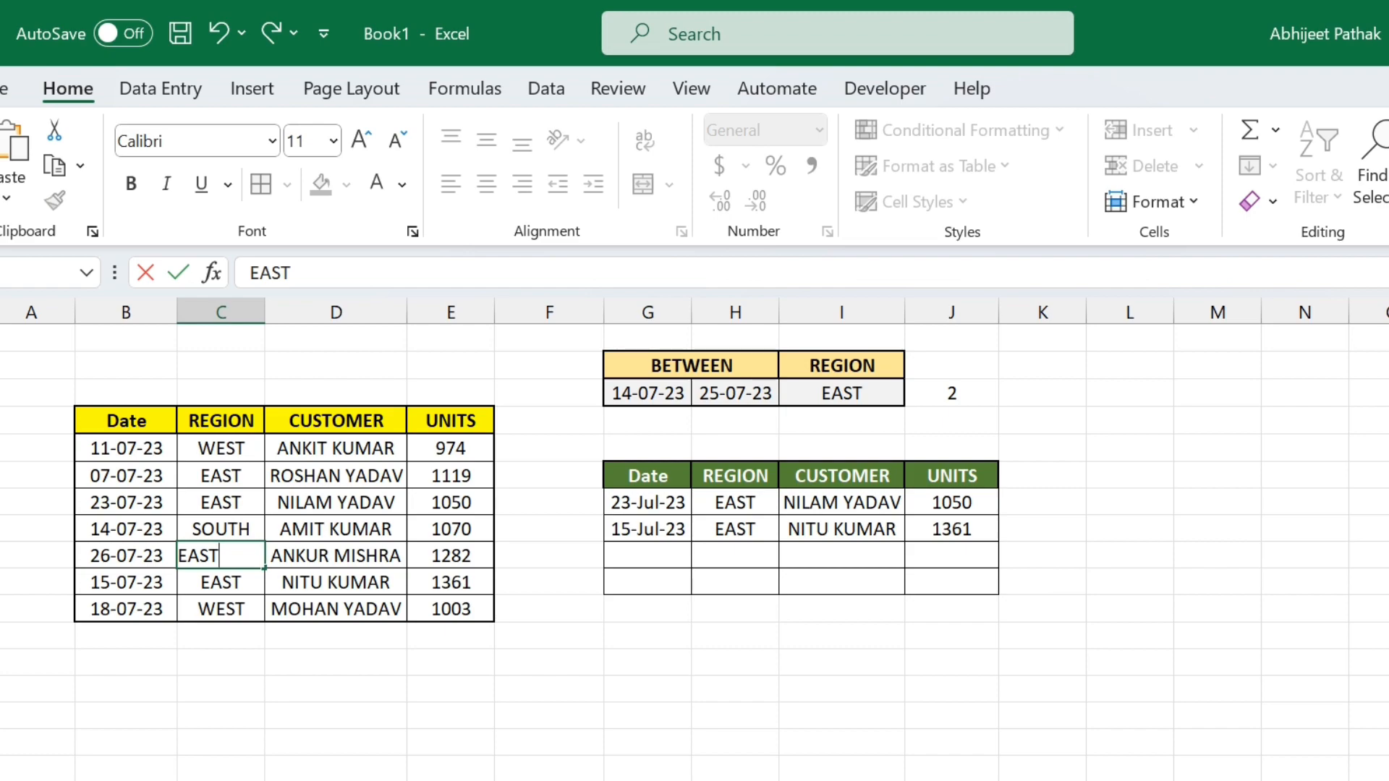
key(Return)
click(221, 556)
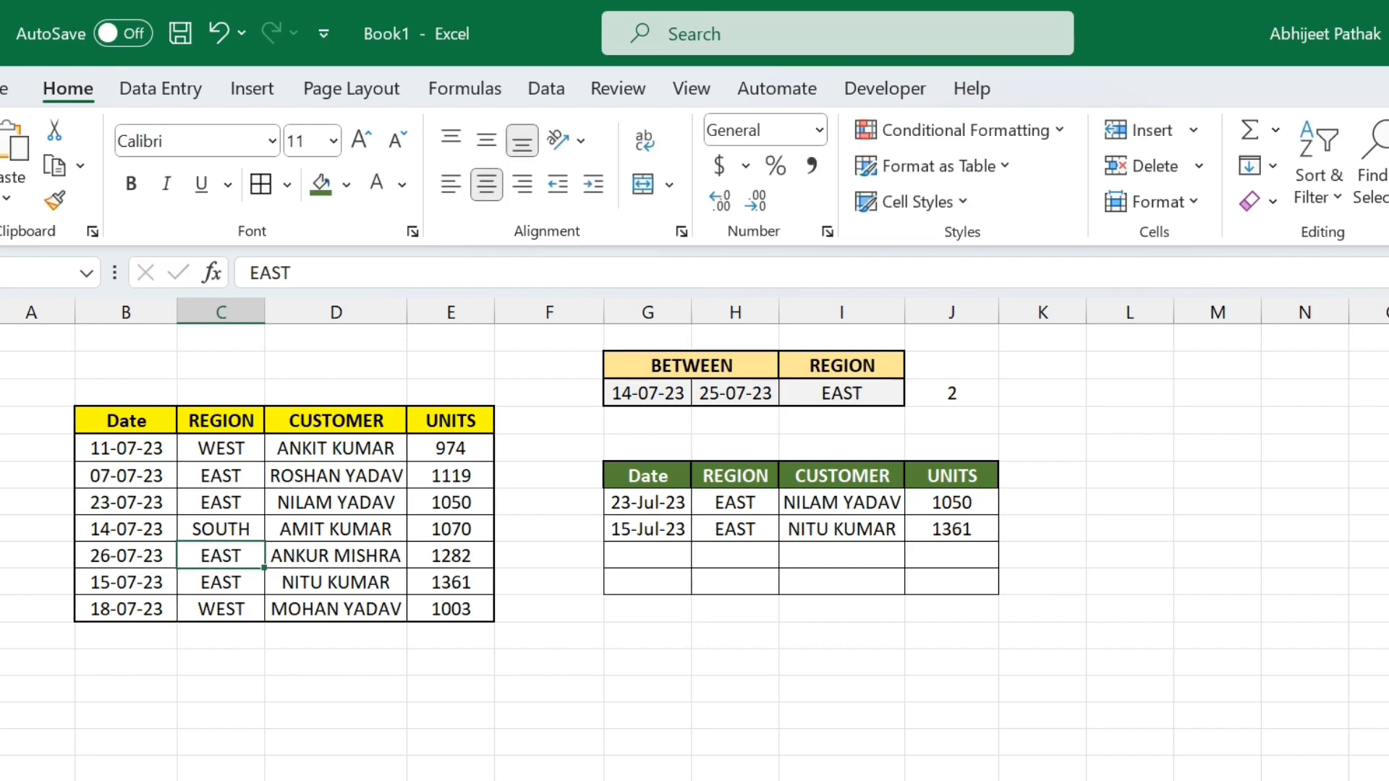
key(ctrl+z)
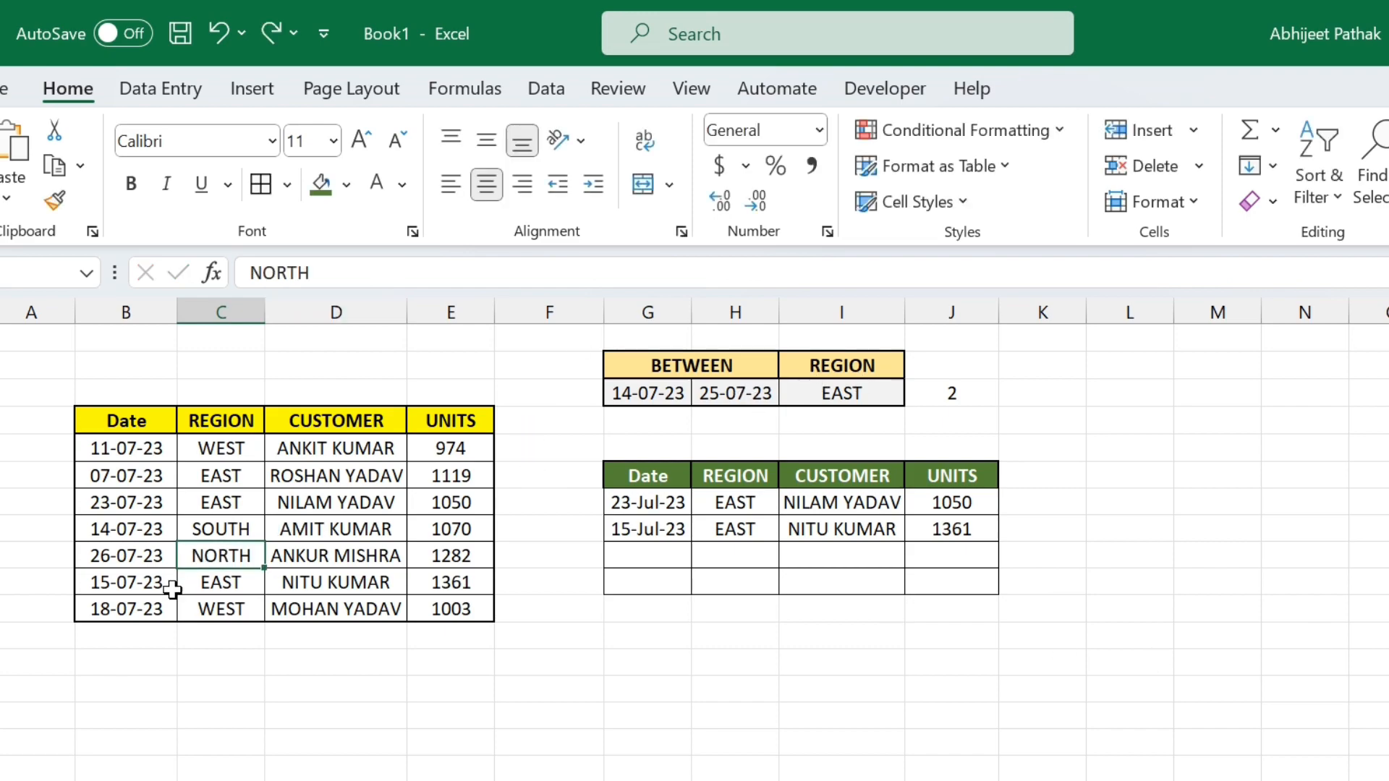
Set the region of the source table's 14-07-23 row to EAST.
click(224, 526)
text(EAST)
key(Return)
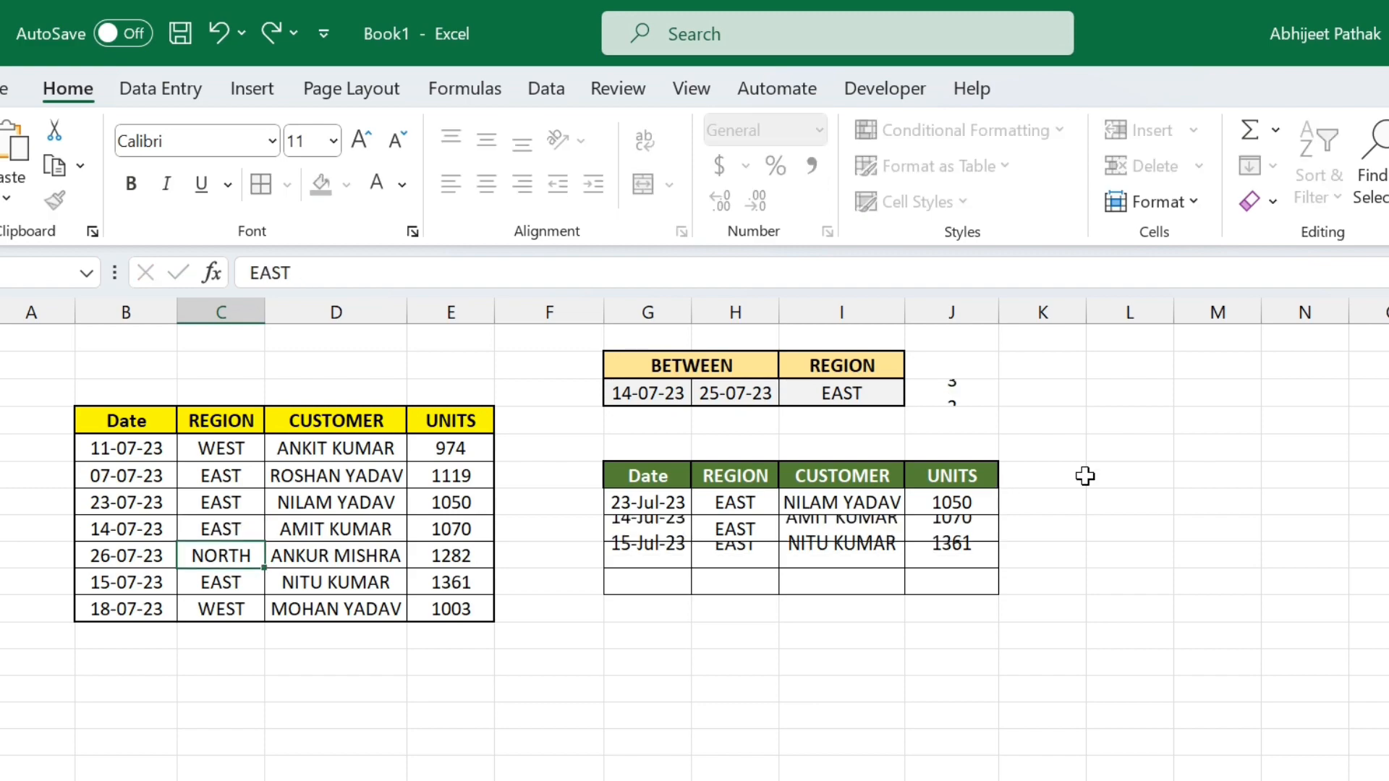
Set the end date of the BETWEEN criteria to 30-07-2023.
click(689, 391)
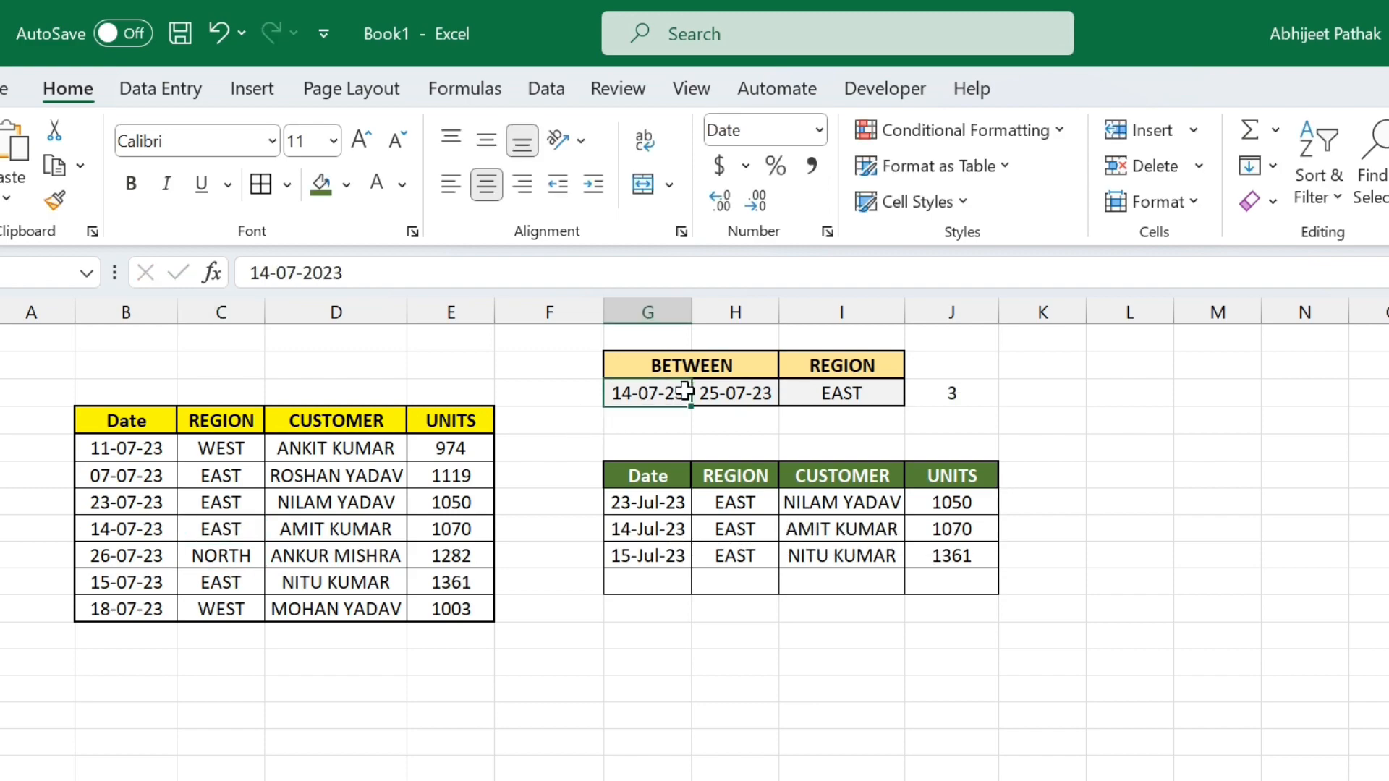
click(732, 391)
key(F2)
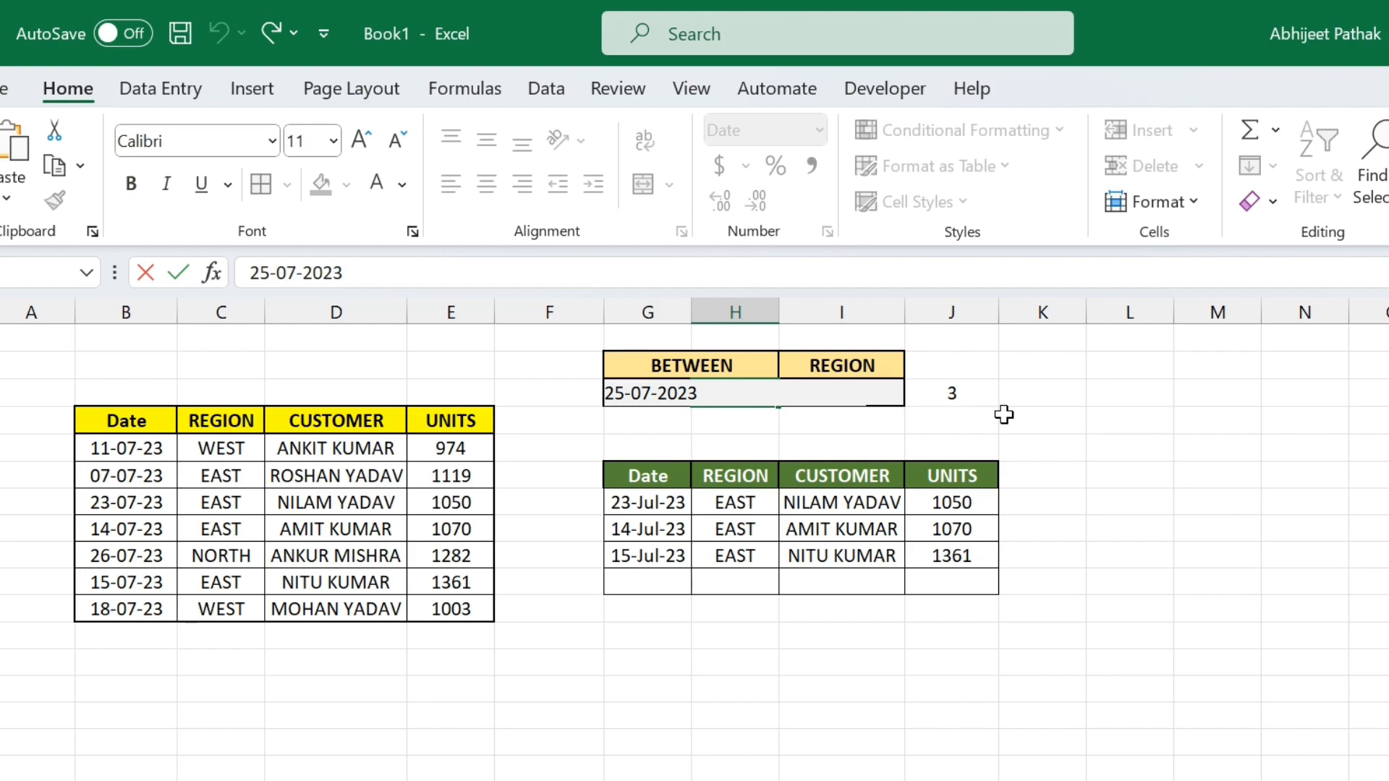
key(Escape)
click(266, 274)
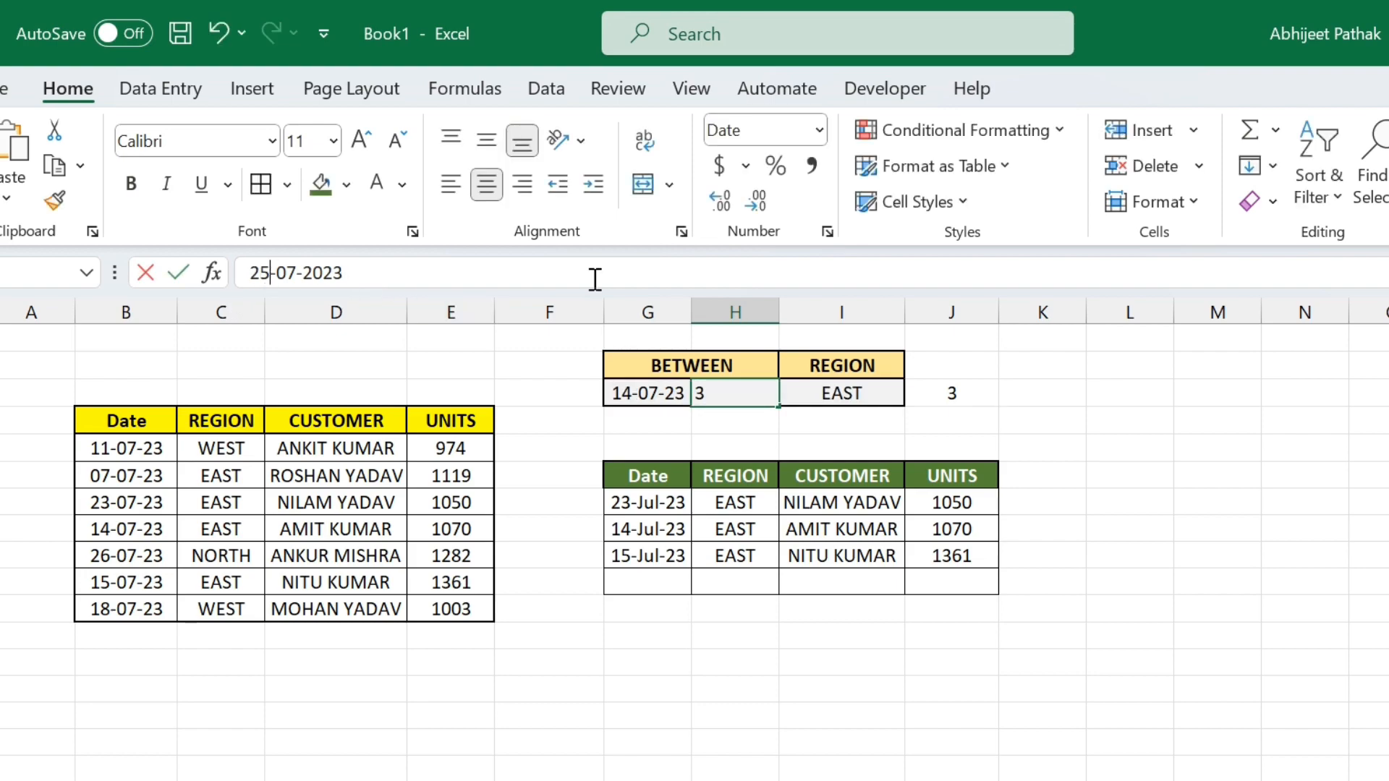
key(BackSpace)
key(BackSpace)
text(30)
key(Return)
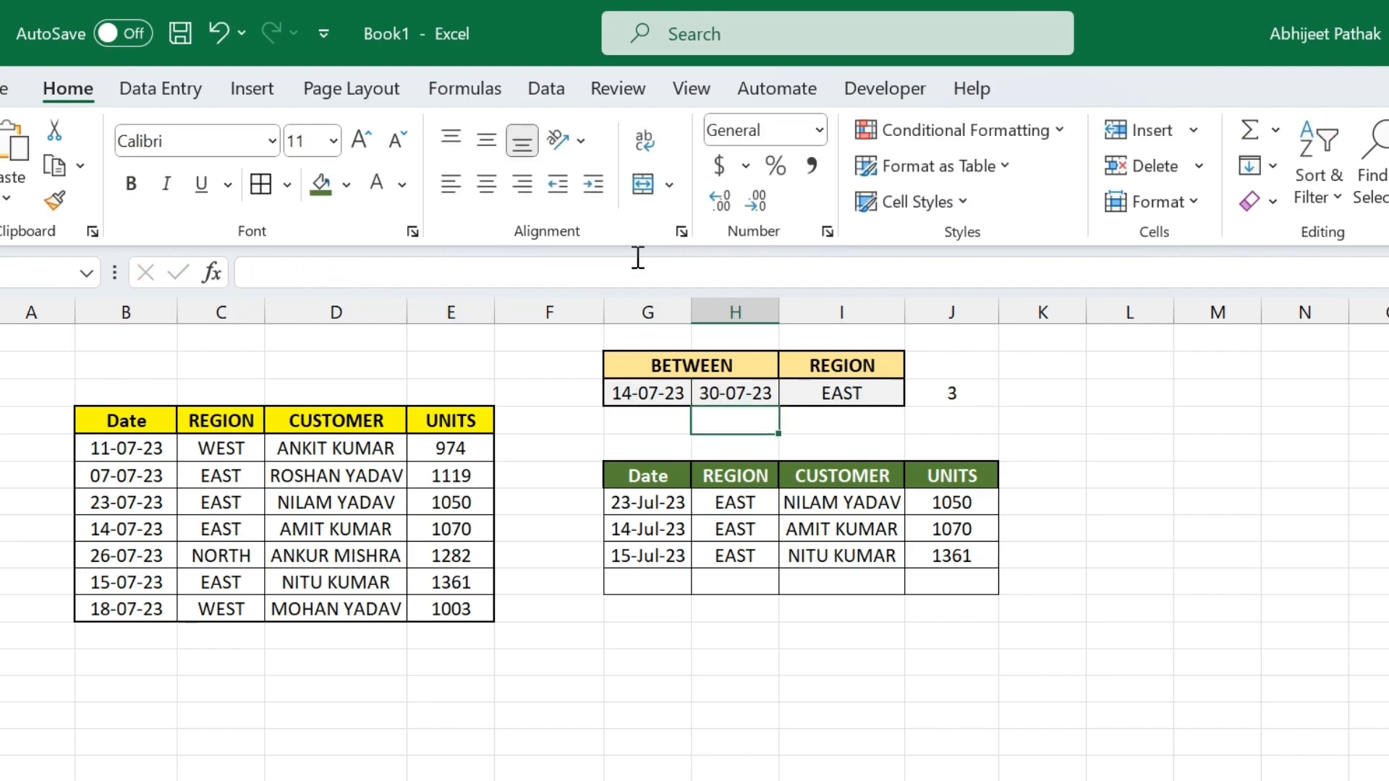
key(Up)
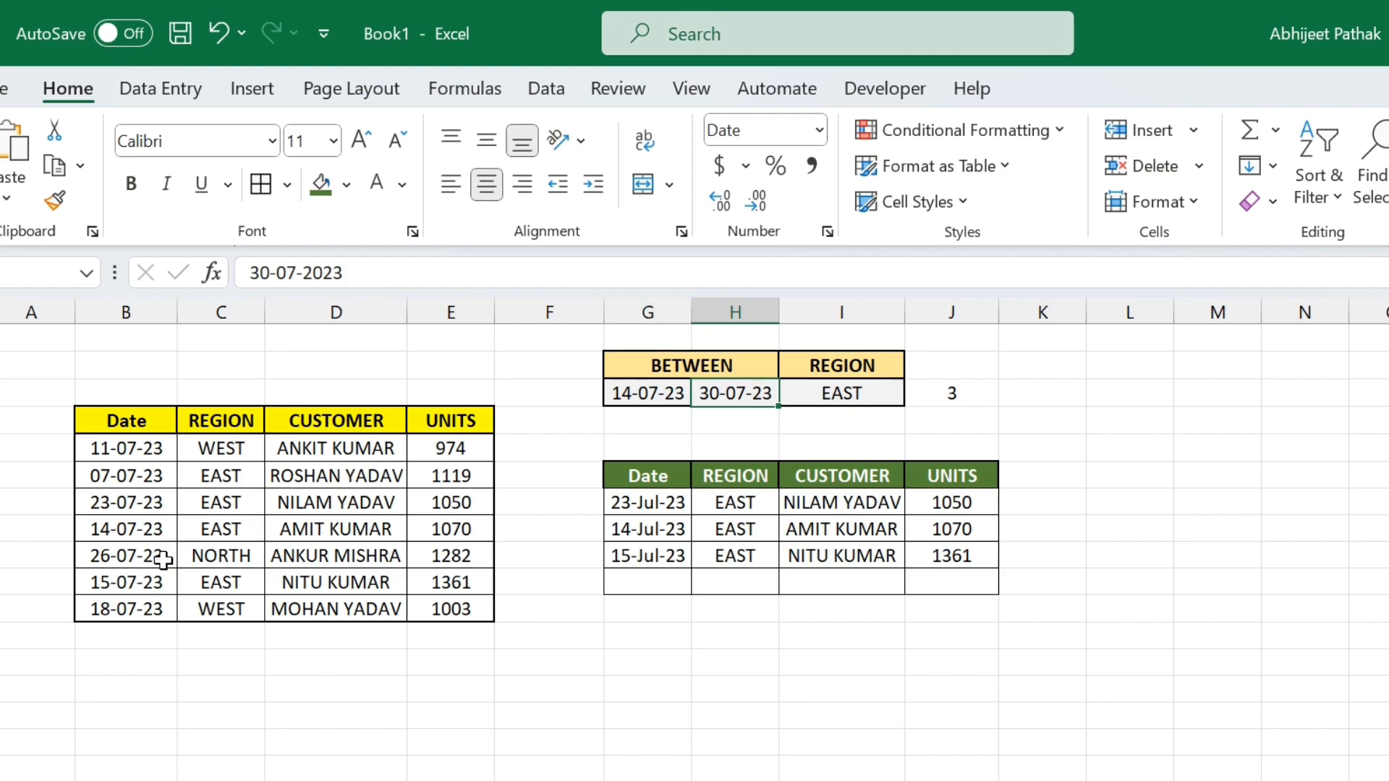
Set the region of the source table's 26-07-23 row to EAST.
click(213, 556)
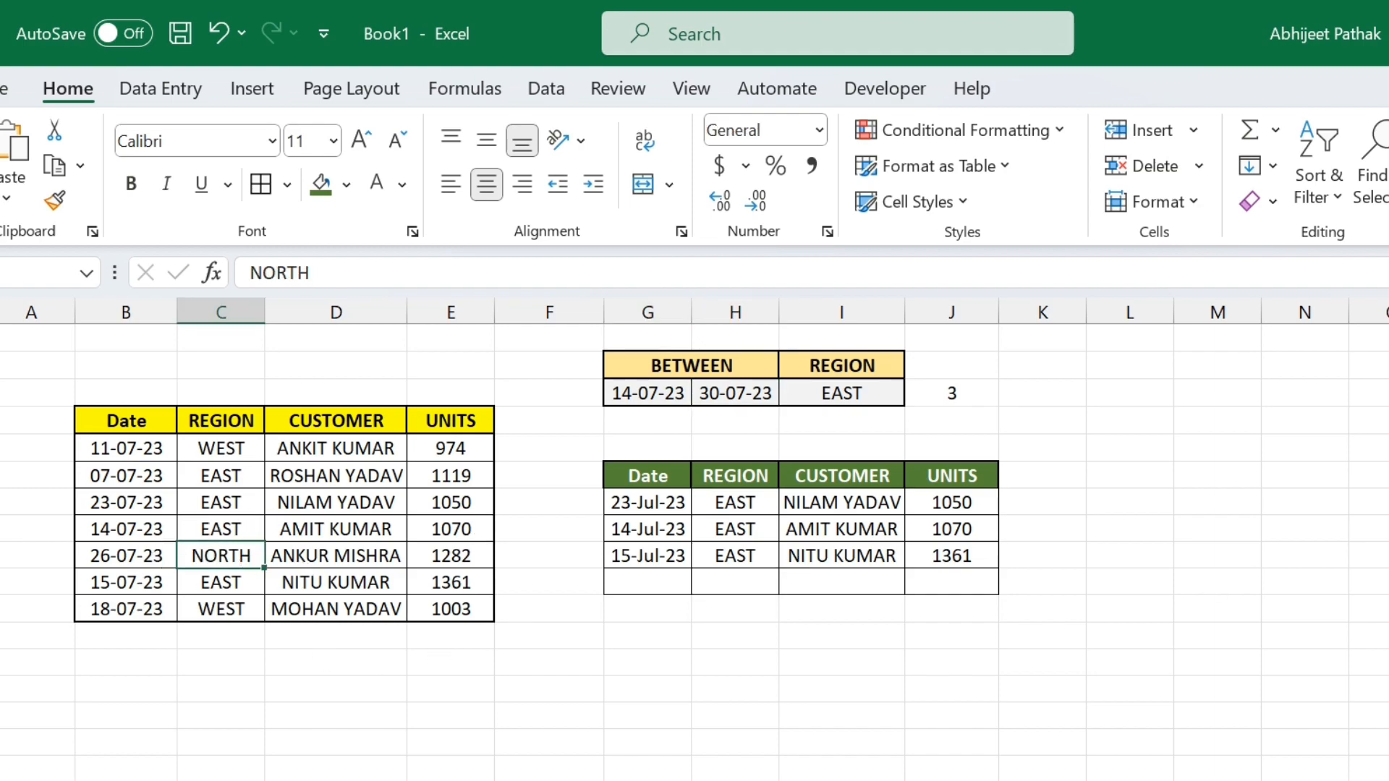
text(EAST)
key(ctrl+Return)
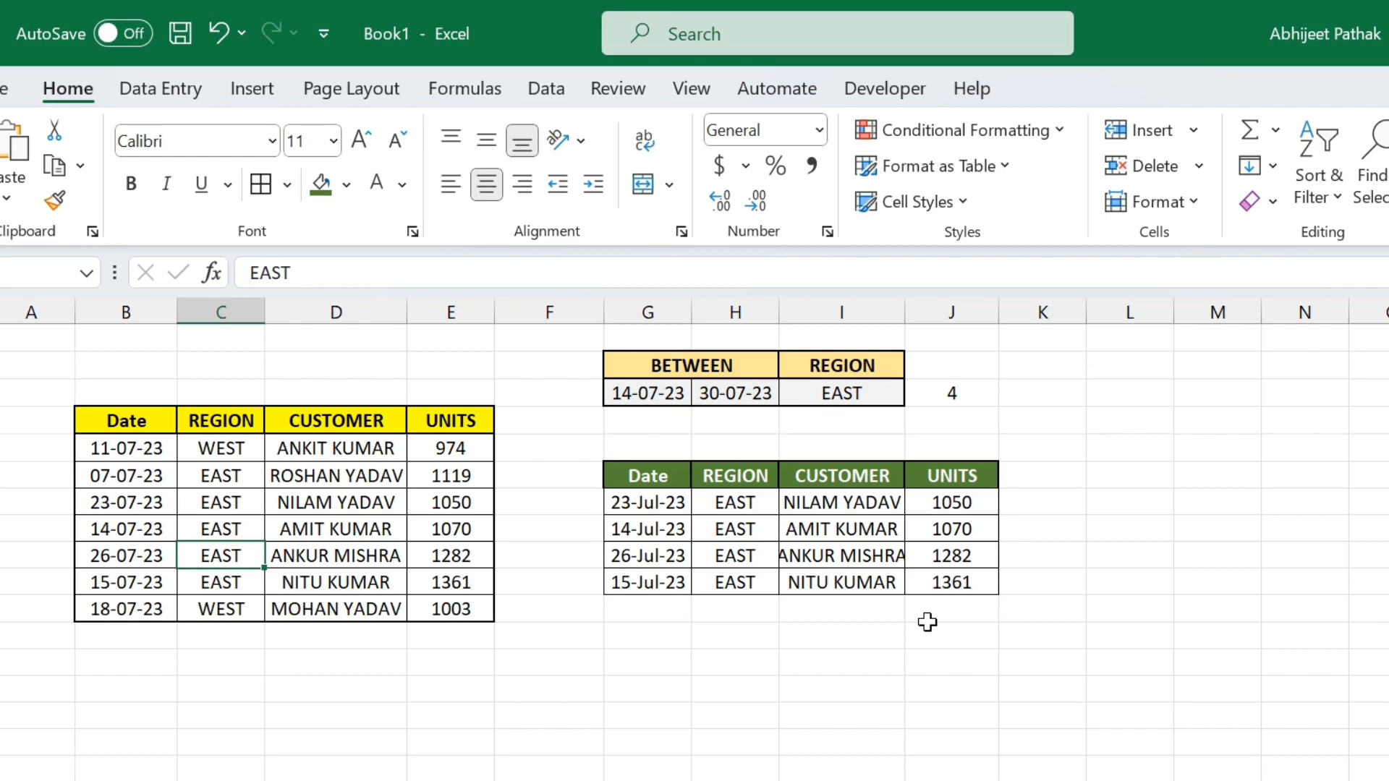
Autofit the width of the output table's Customer column to its contents.
click(885, 500)
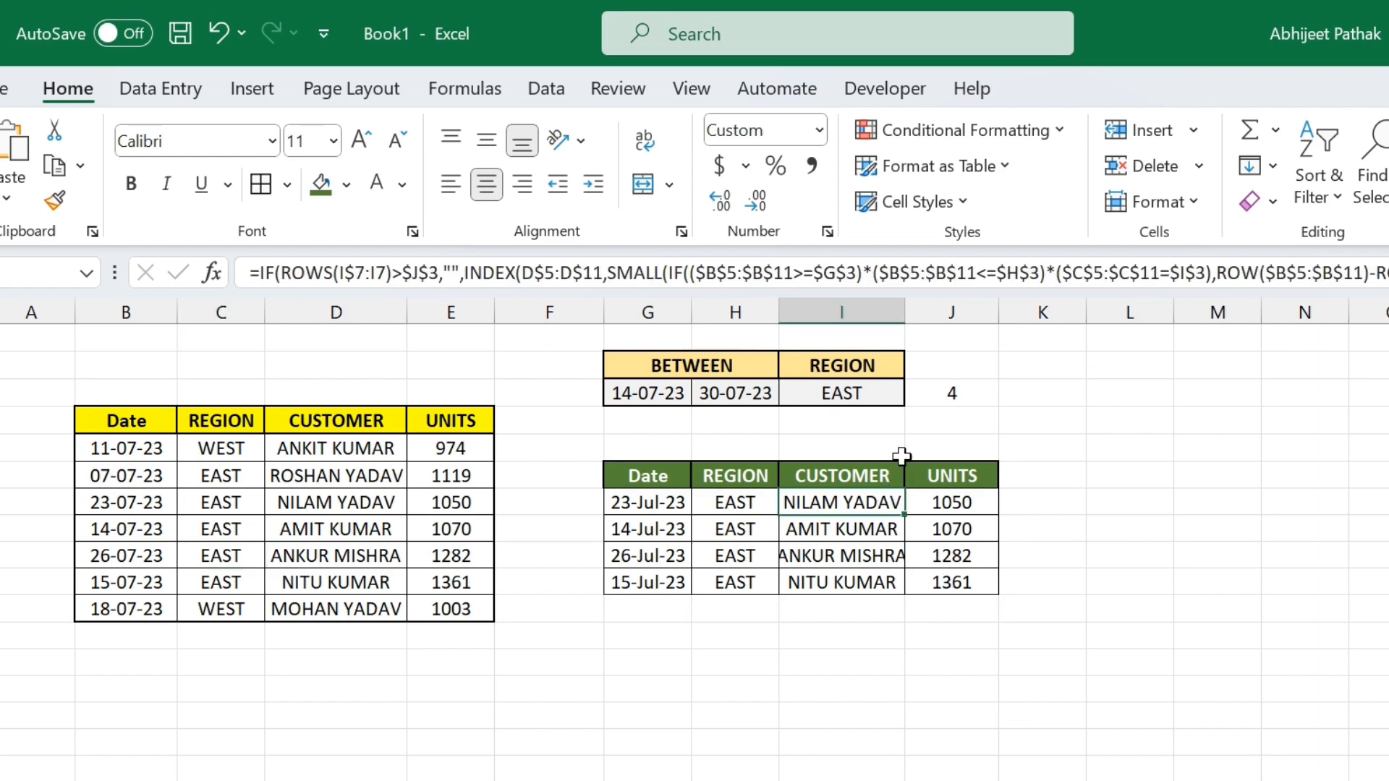
double_click(909, 321)
click(682, 529)
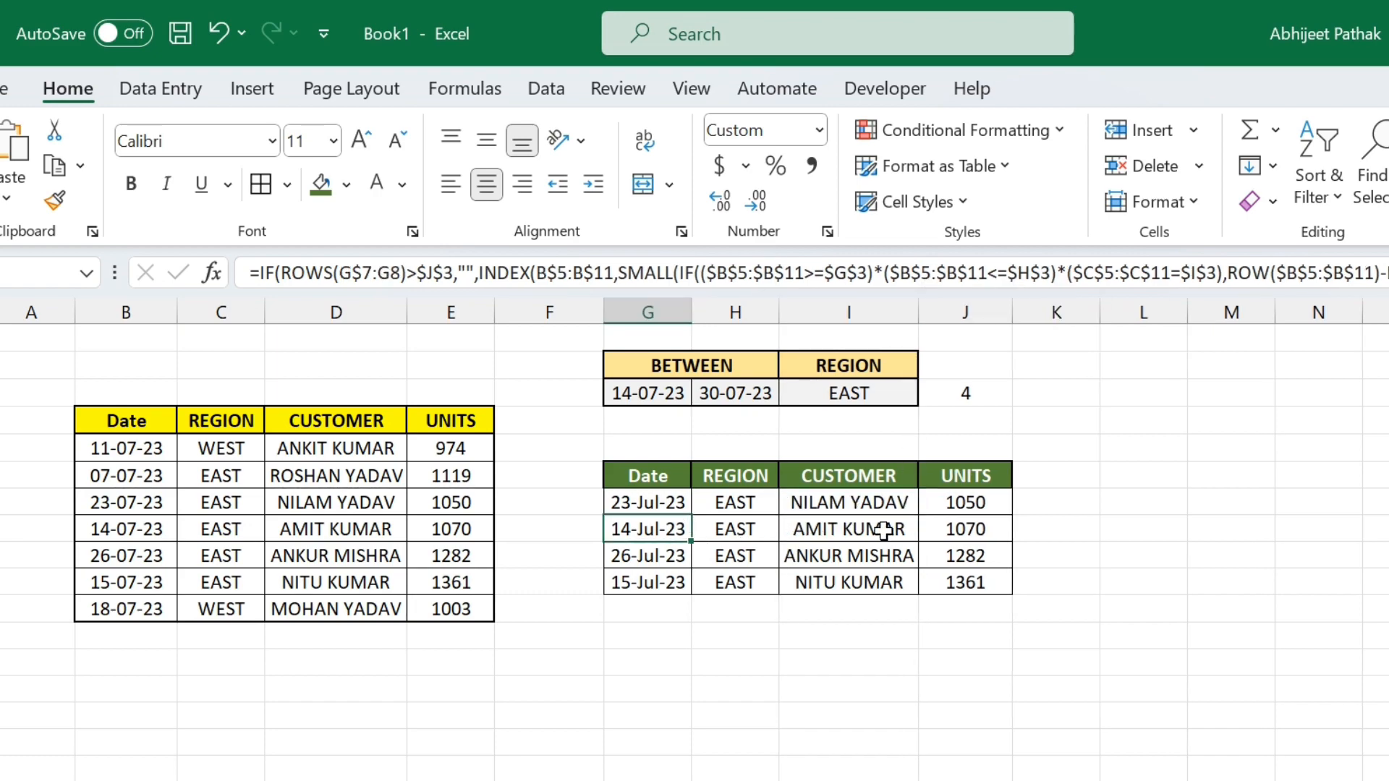